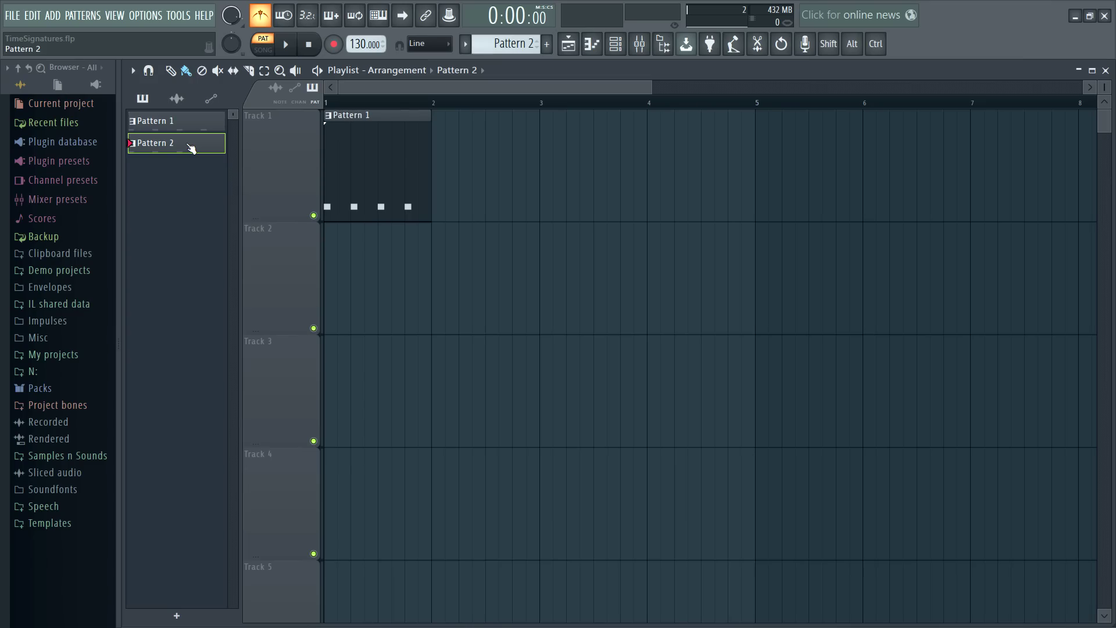
- Set Pattern 2's time signature to 3/4 from the pattern picker
right_click(188, 147)
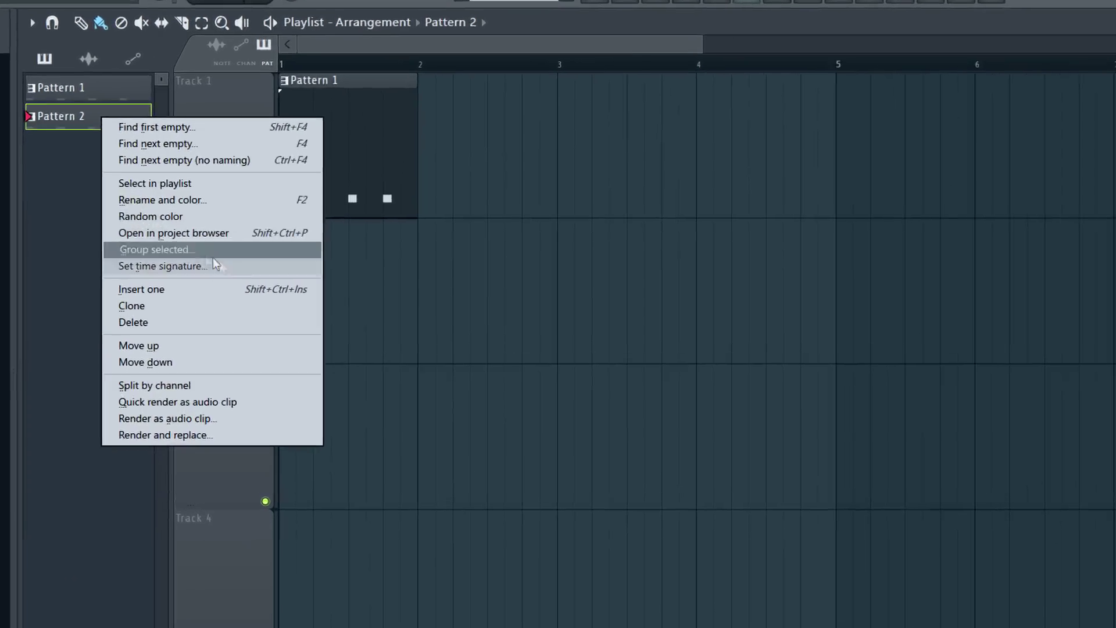
left_click(219, 267)
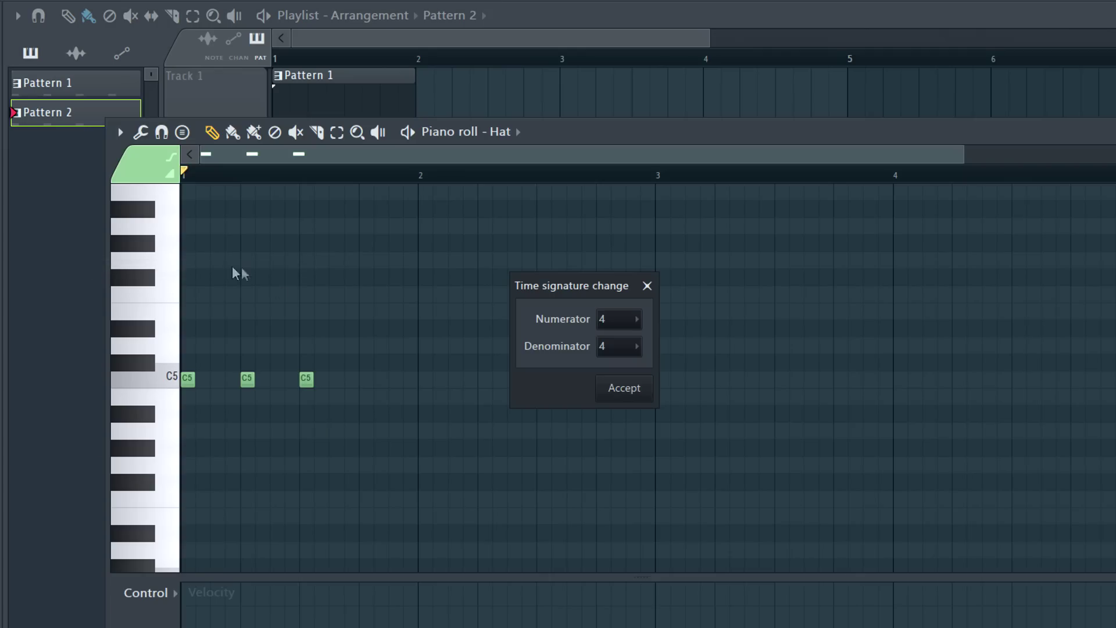
left_click(627, 324)
left_click(625, 374)
left_click(629, 392)
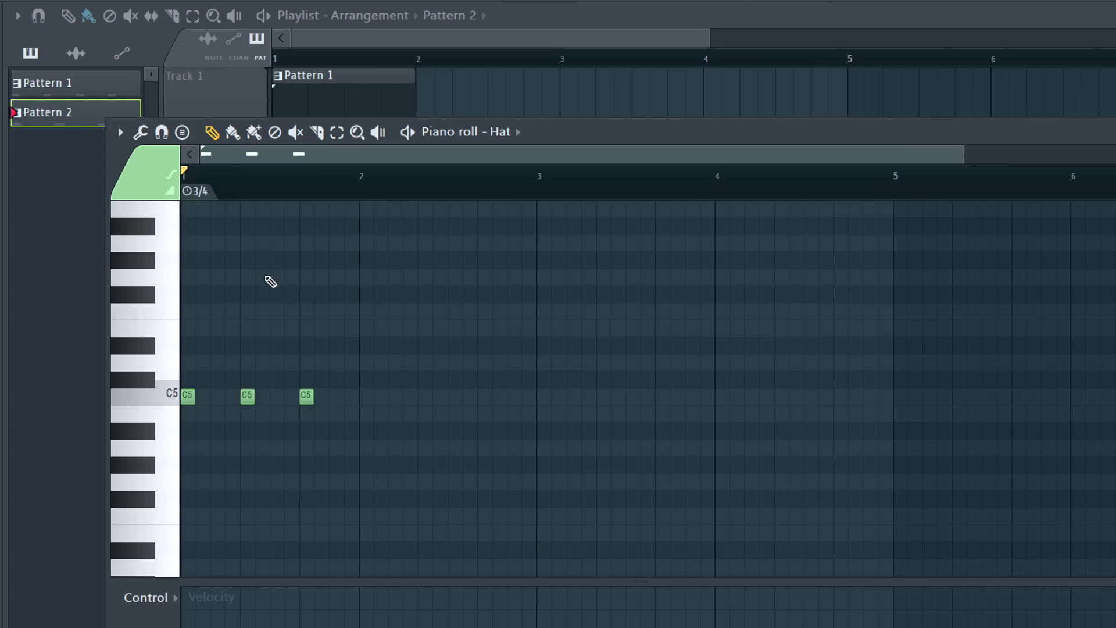
mouse_move(186, 192)
left_mouse_down()
mouse_move(424, 225)
mouse_move(181, 214)
left_mouse_up()
- Place a Pattern 2 clip on Track 2 at bar 2 and apply its time signature to the playlist
key("F7")
left_click(421, 284)
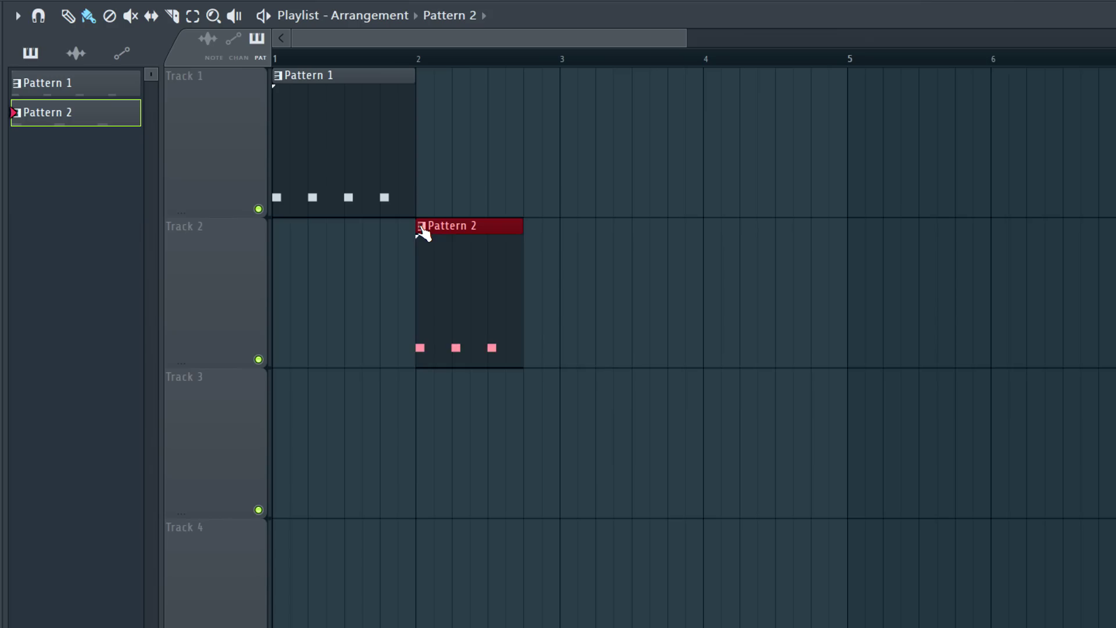
right_click(421, 228)
mouse_move(515, 393)
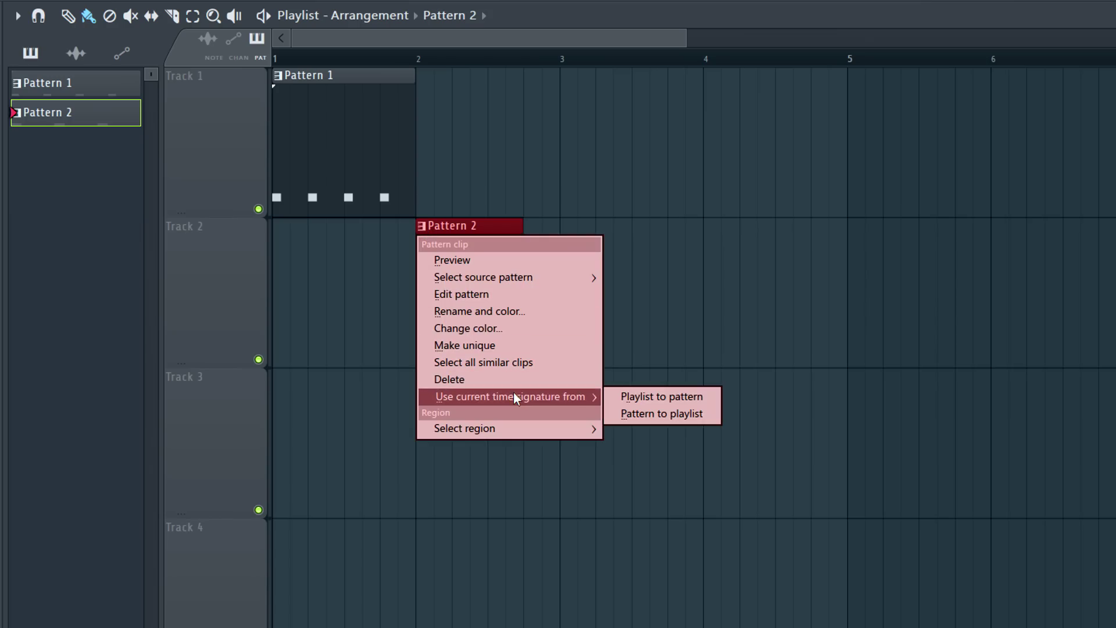
left_click(664, 414)
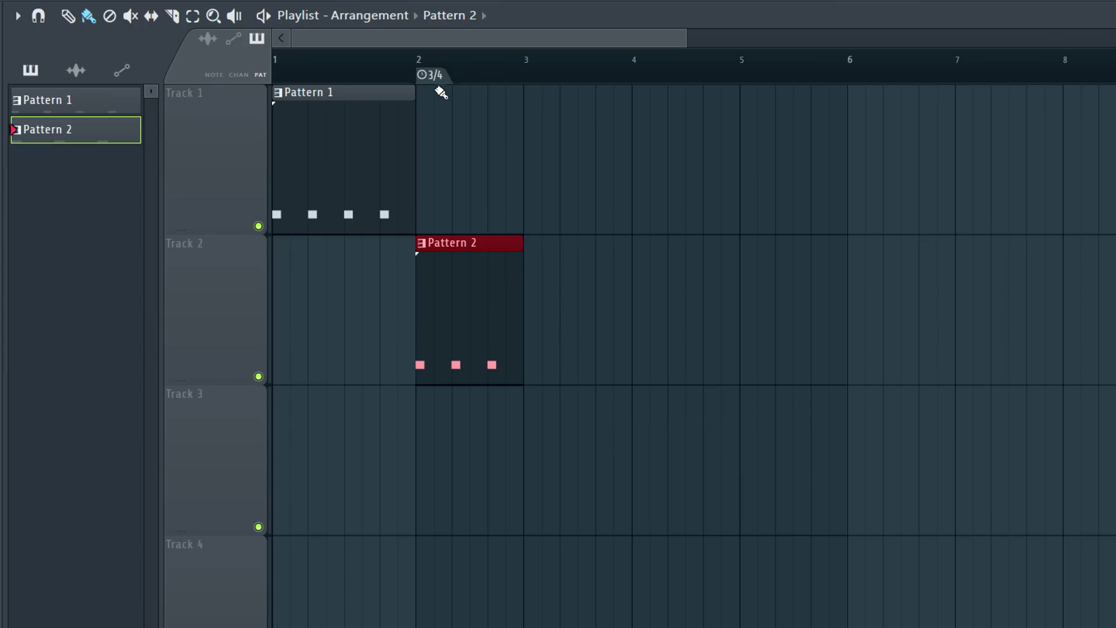
- Replace the 3/4 marker with a 3/4 time signature spanning bars 2–4 using Shift+Alt+T
right_click(428, 76)
left_click(465, 152)
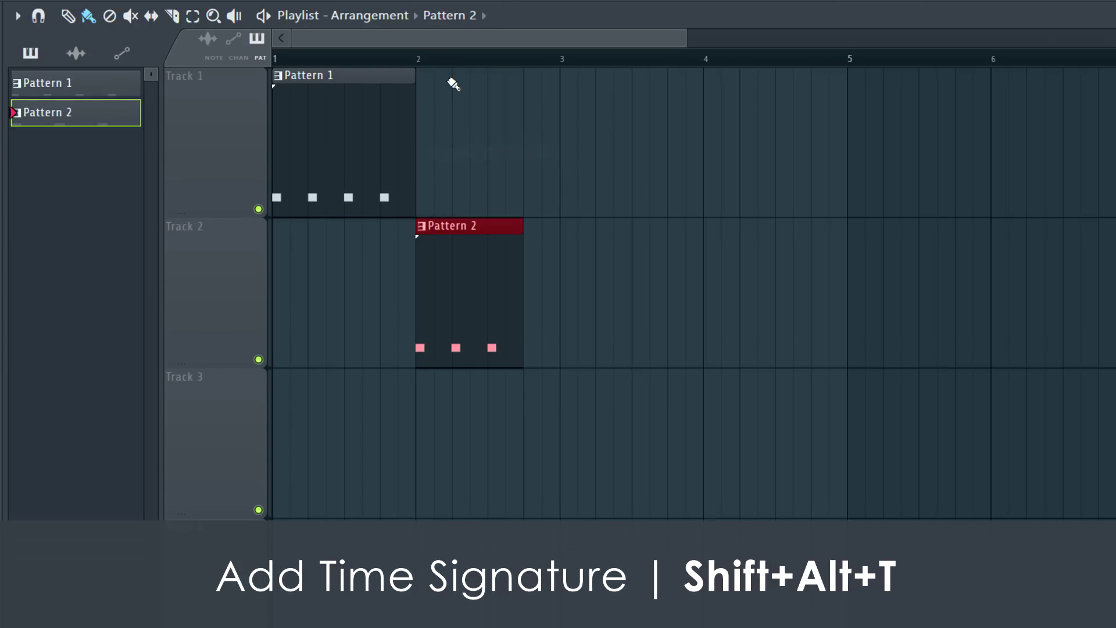
left_click_drag(421, 64, 700, 125)
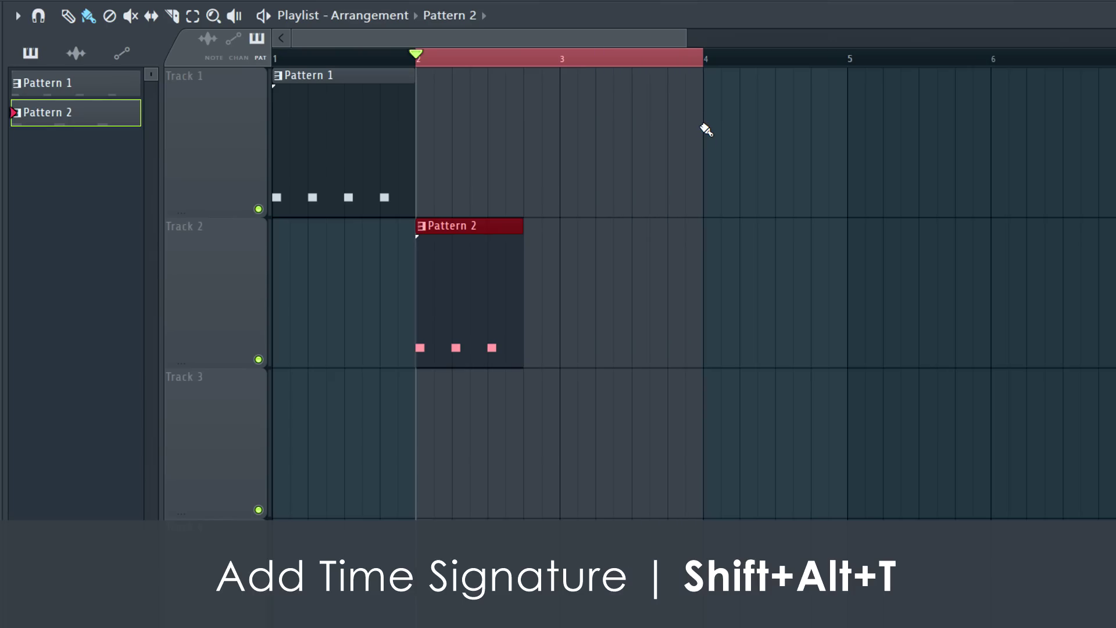
key("shift+alt+t")
left_click(619, 318)
left_click(619, 373)
left_click(623, 379)
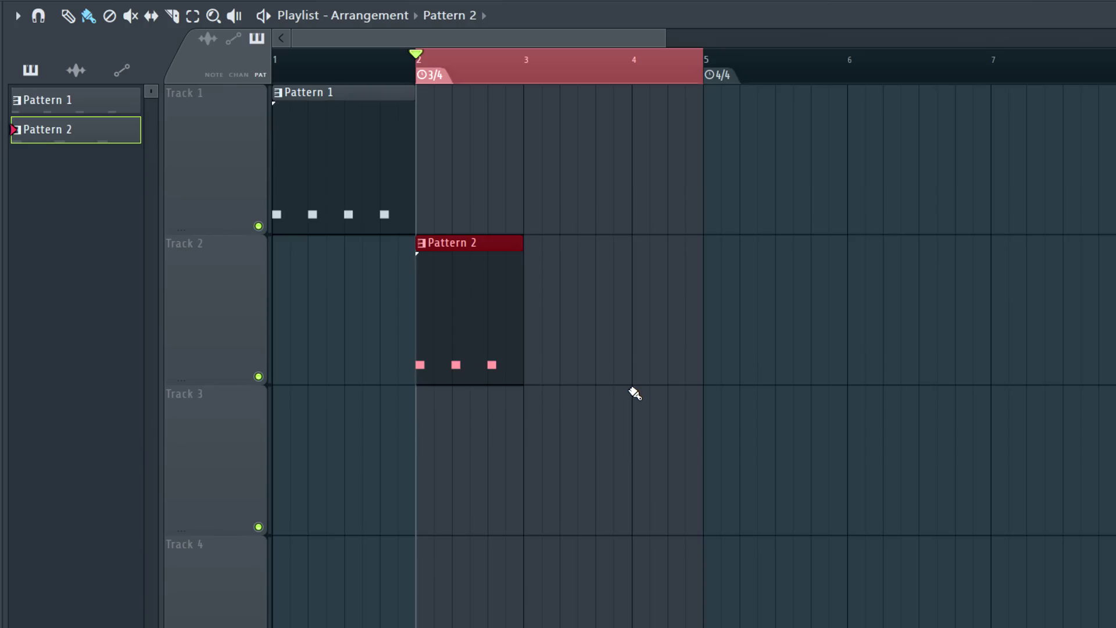
- Add a second Pattern 2 clip at bar 3 and move the 4/4 change back to bar 4
key("F11")
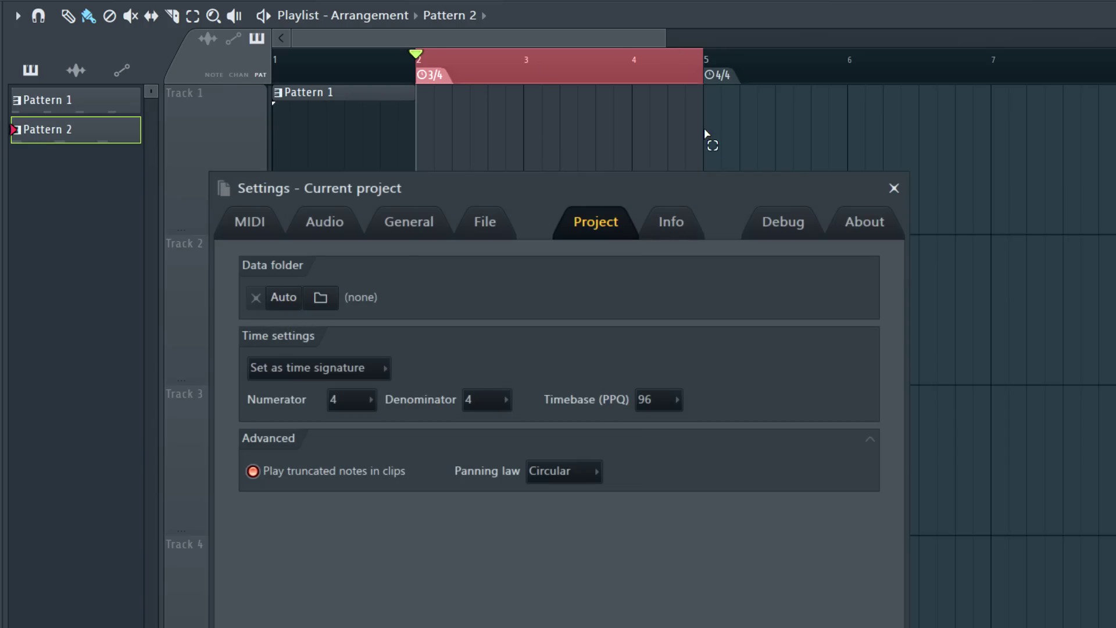
key("Escape")
left_click(530, 258)
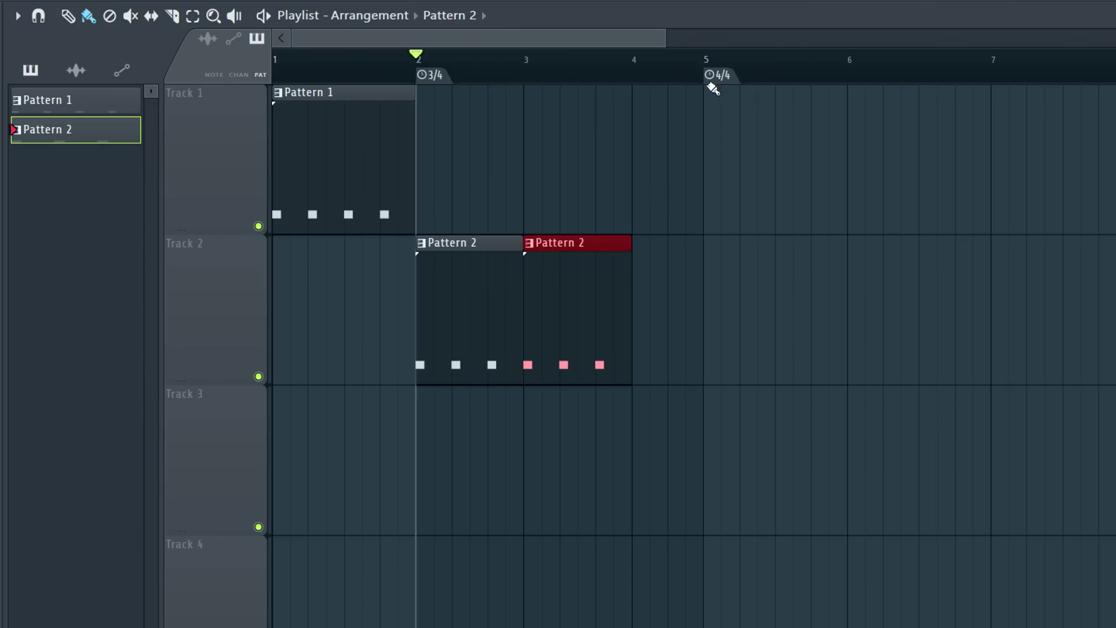
left_click_drag(705, 77, 636, 82)
- Copy Pattern 1 to bar 4 on Track 1 and play the song from bar 1
left_click_drag(372, 105, 717, 97)
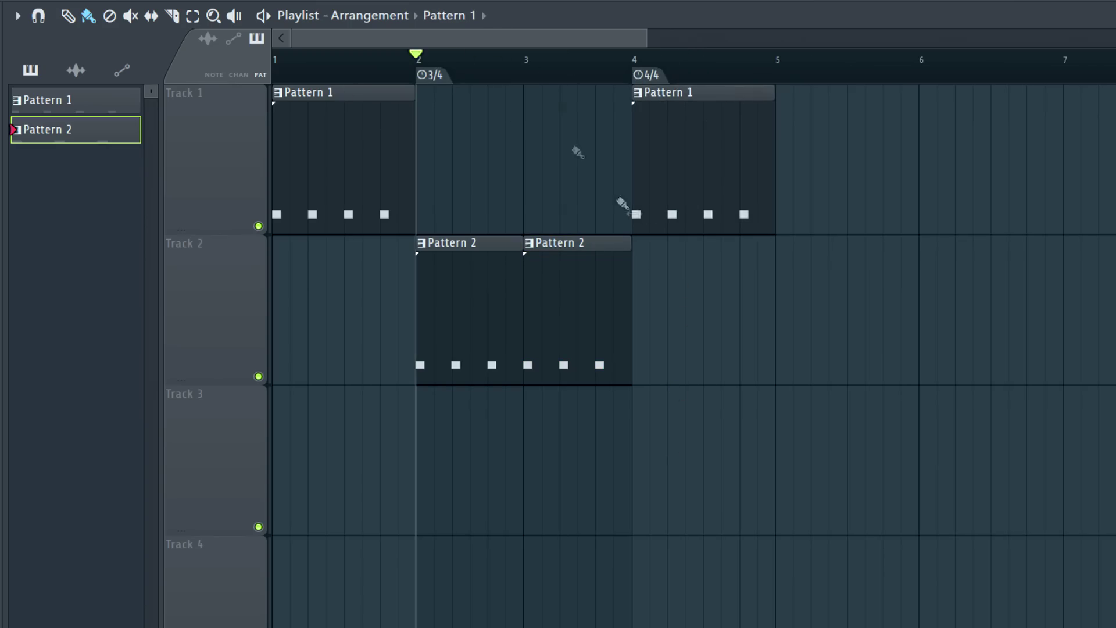
left_click_drag(416, 57, 181, 100)
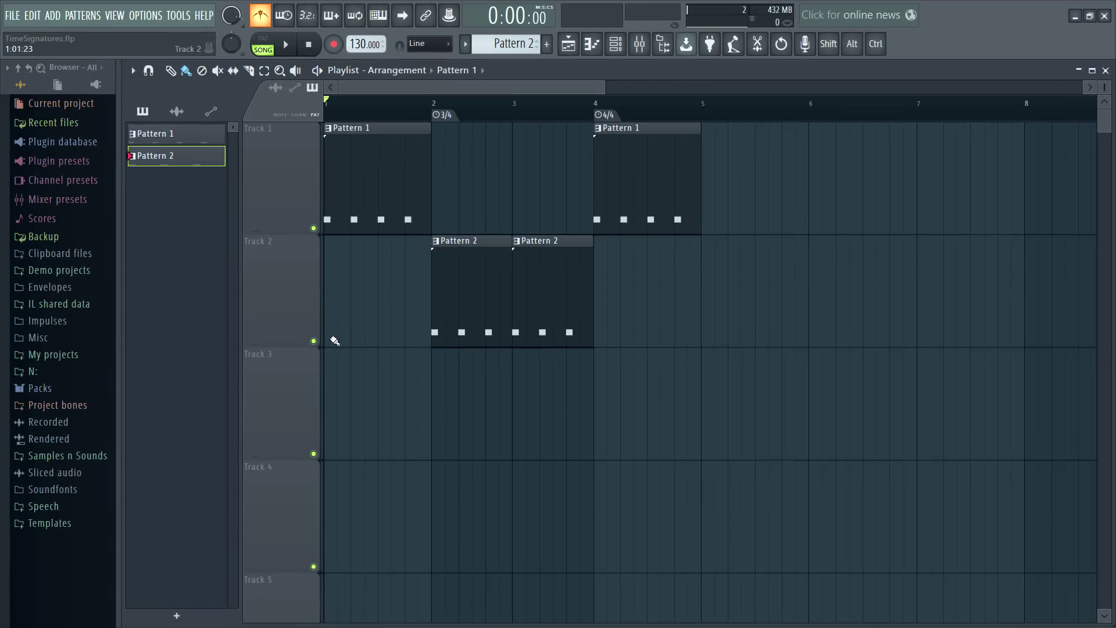
key("space")
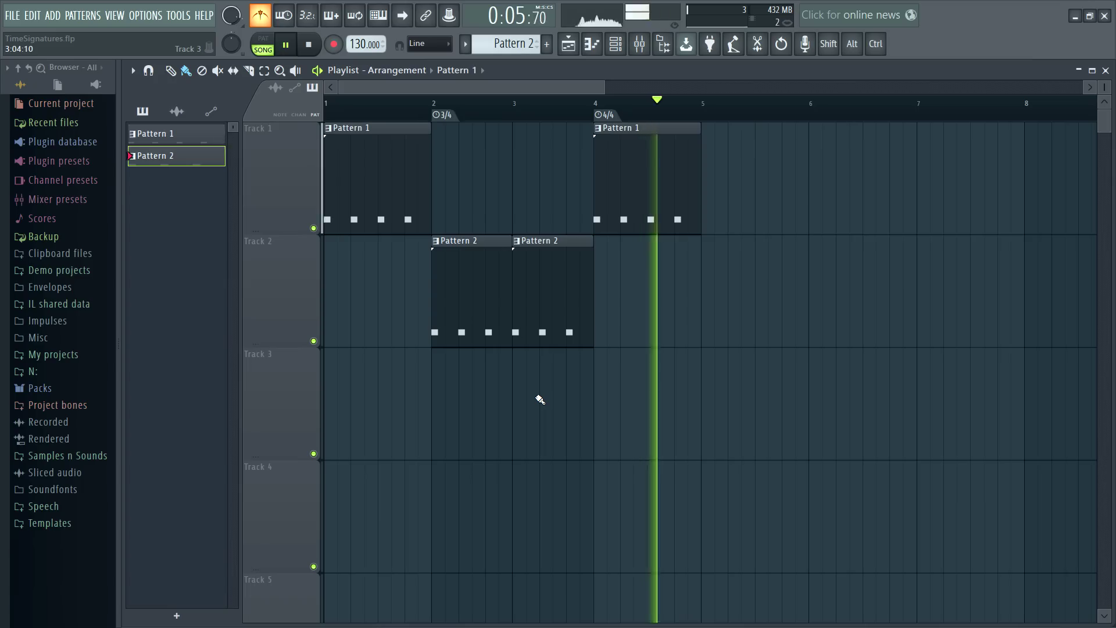
- Add three C5 hat notes to Pattern 2 in the piano roll
key("space")
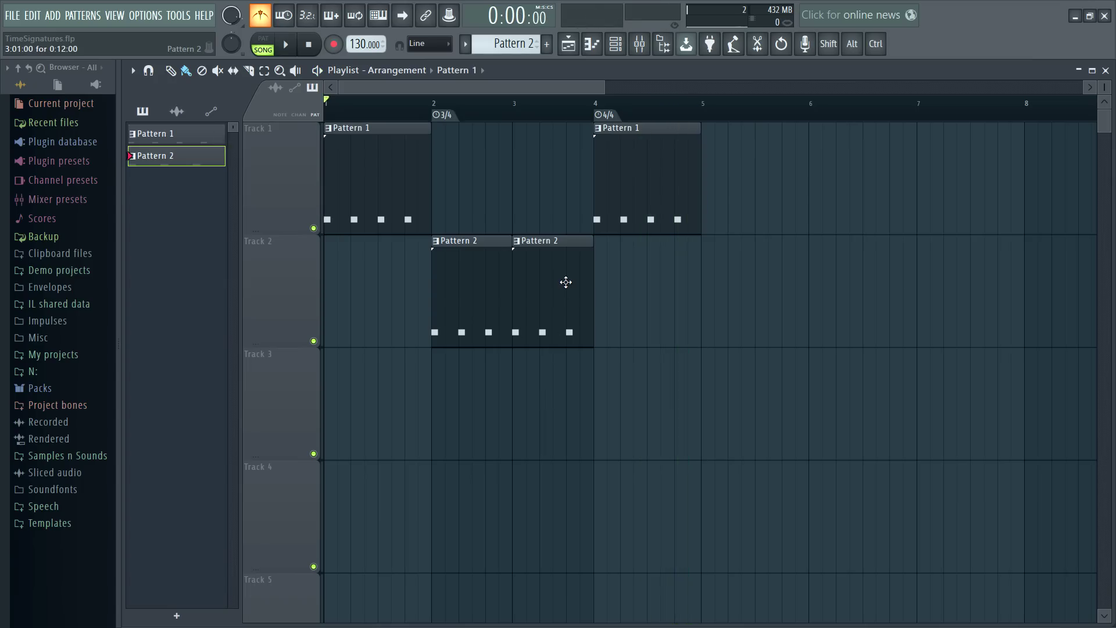
double_click(565, 282)
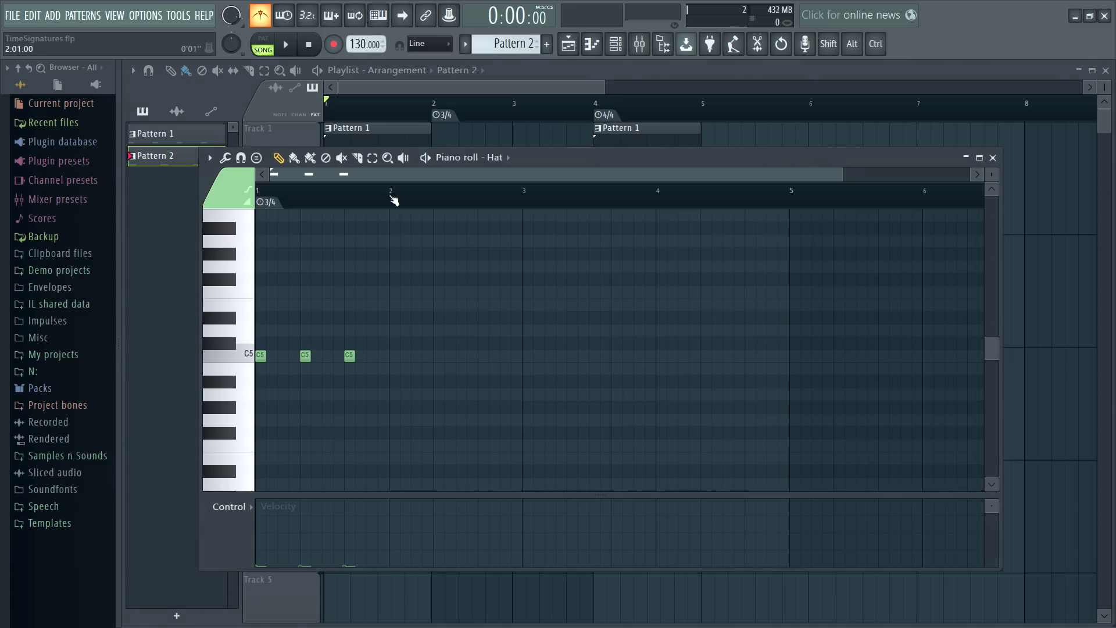
left_click(394, 355)
left_click(438, 355)
left_click(483, 355)
- Add a 4/4 time signature change at bar 3 of Pattern 2
right_click(526, 208)
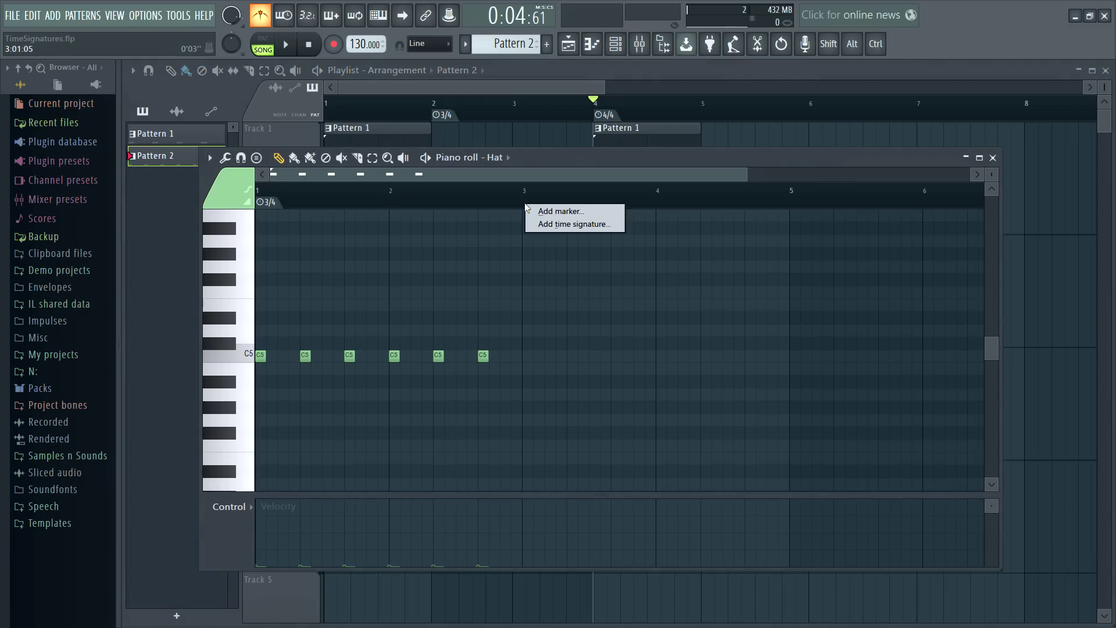
left_click(542, 224)
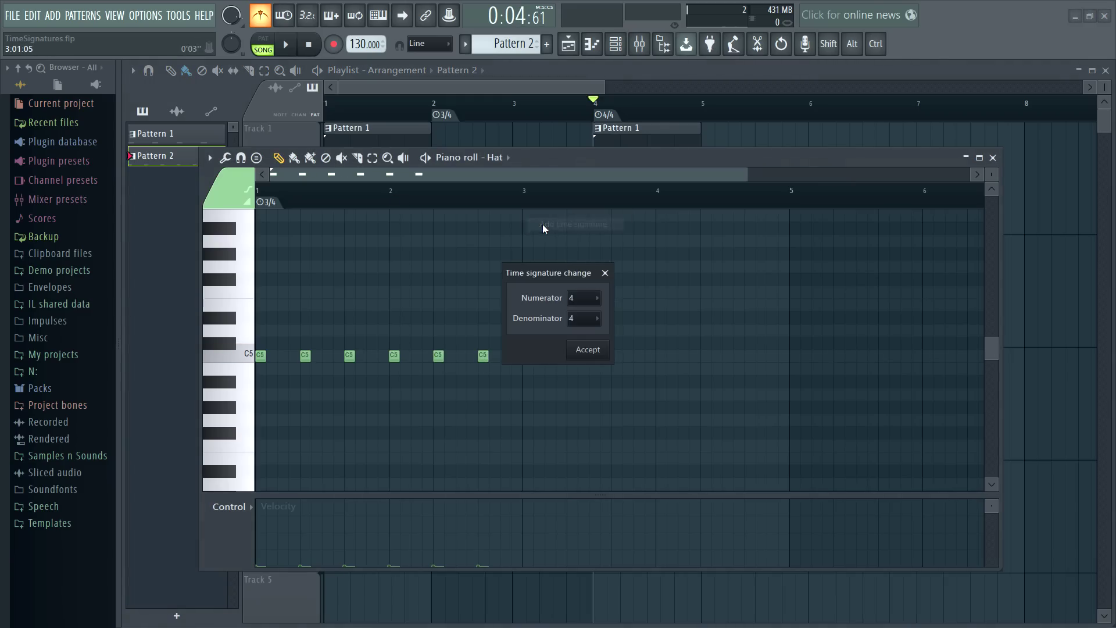
left_click(587, 350)
left_click(993, 158)
- Delete both Pattern 1 clips from Track 1 and play the song back
right_click(645, 159)
right_click(405, 158)
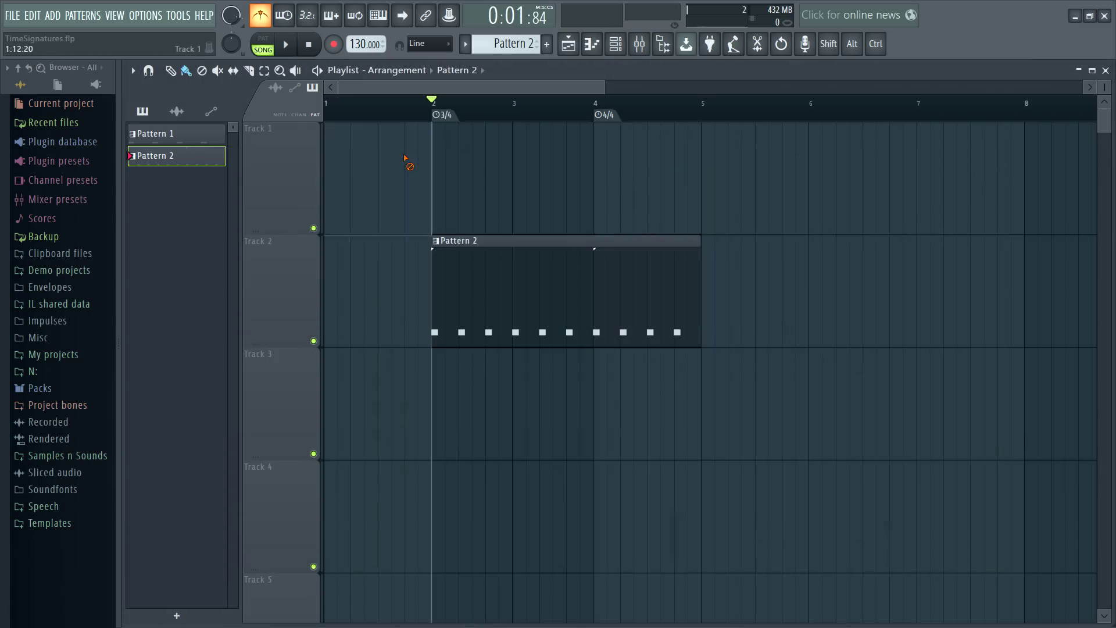
key("space")
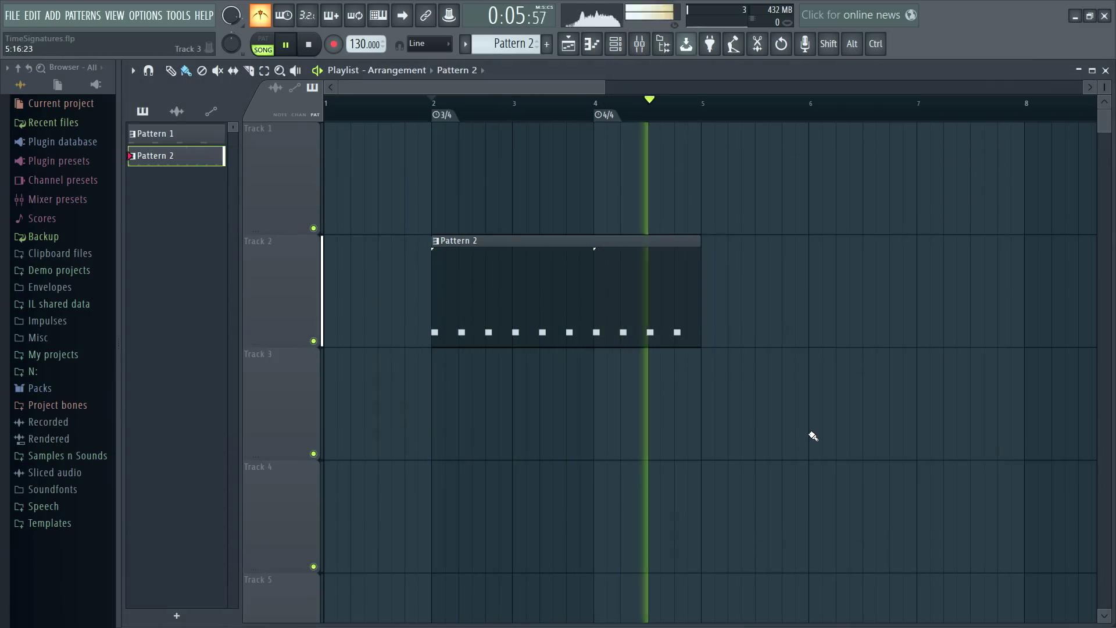
key("space")
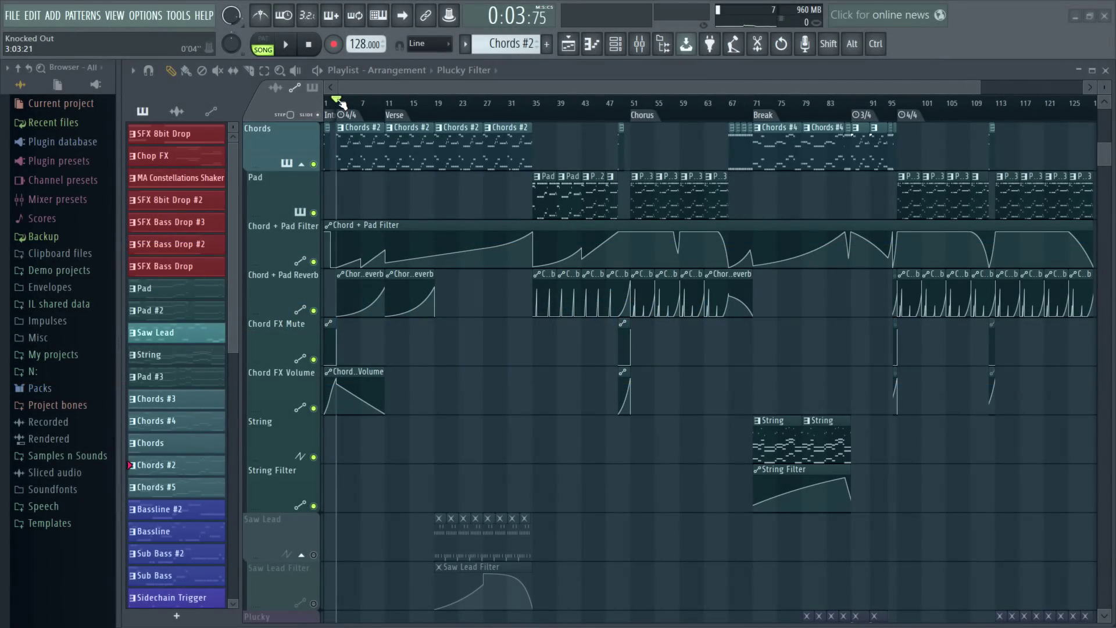
key("space")
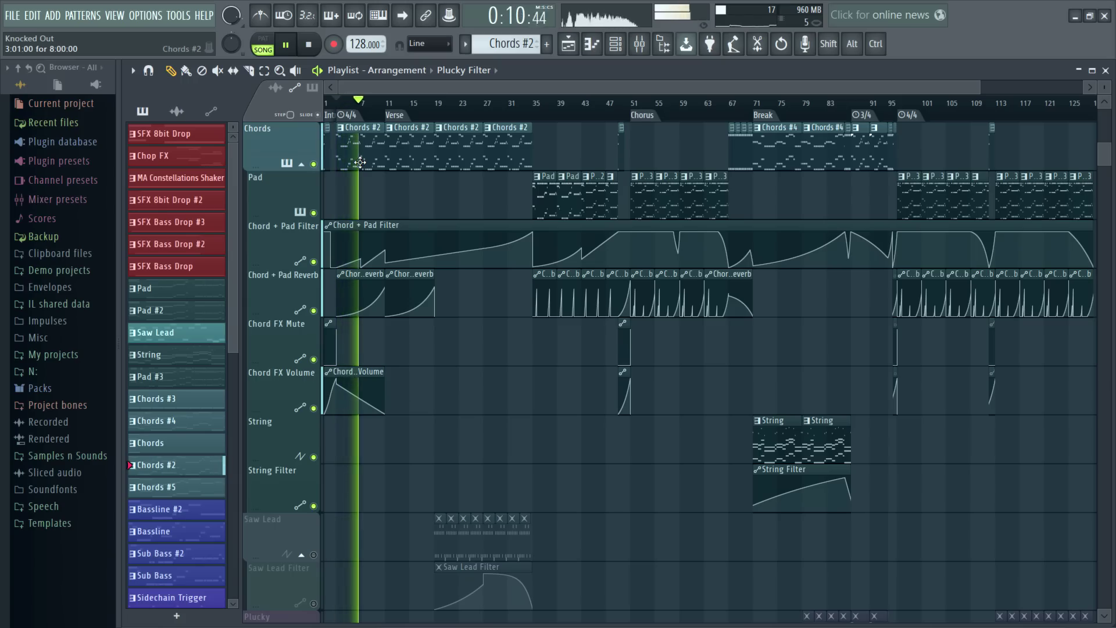
key("space")
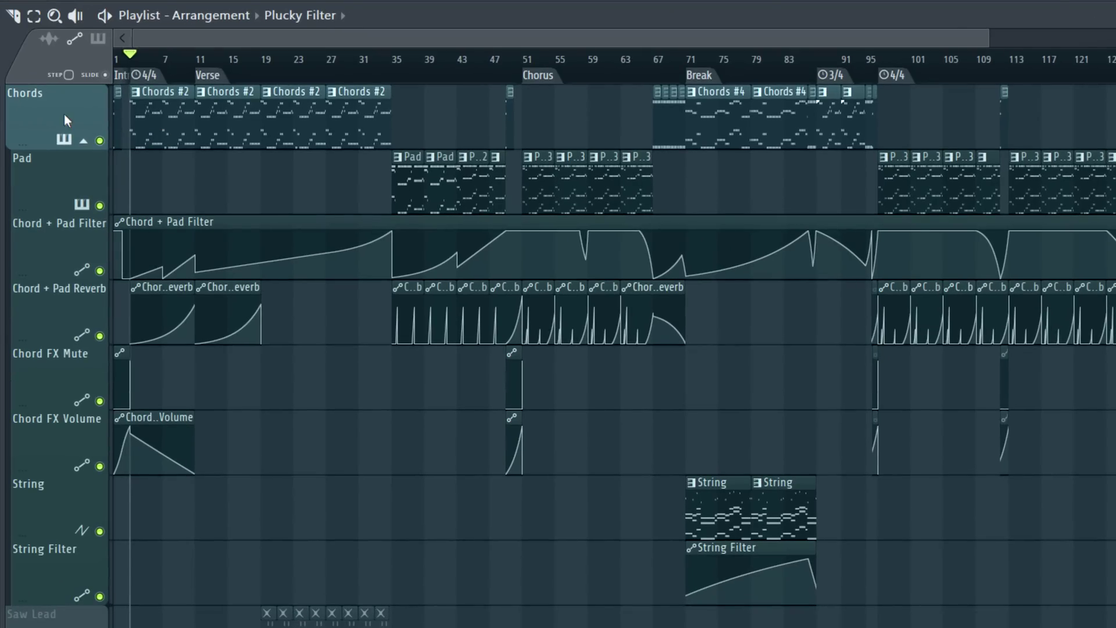
- Consolidate the Chords track from song start into a Chords (consolidated) clip and play it
right_click(62, 114)
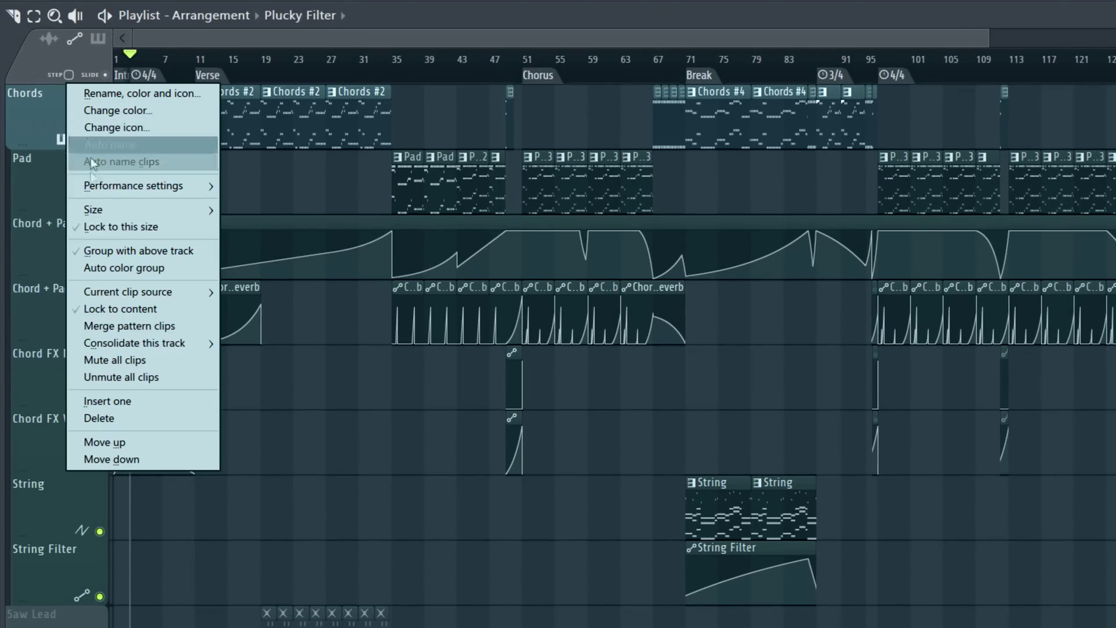
mouse_move(201, 342)
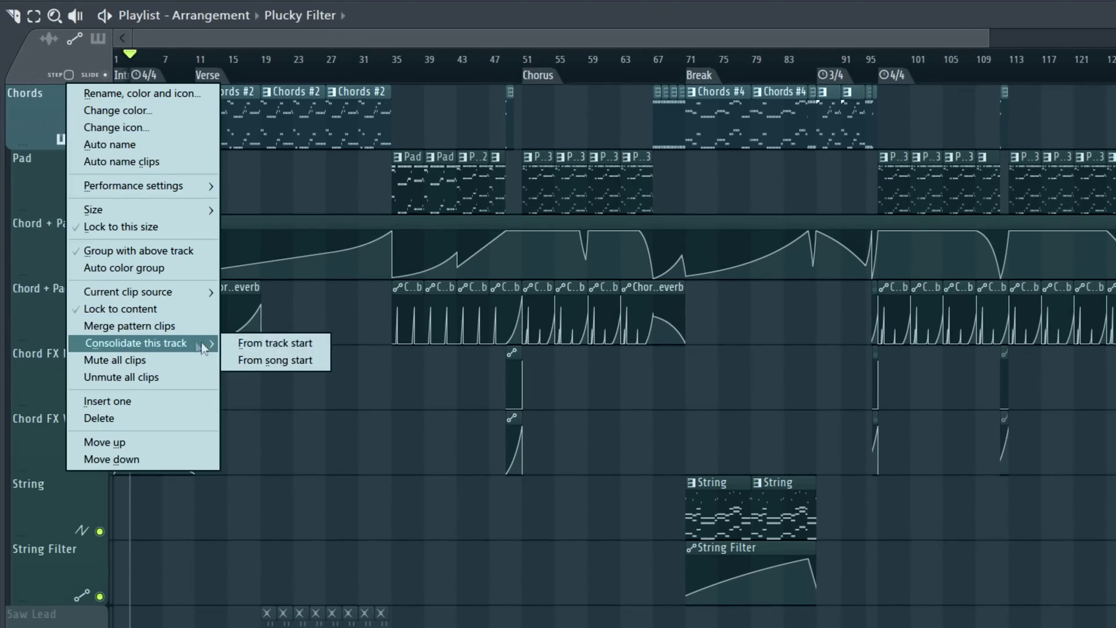
left_click(280, 366)
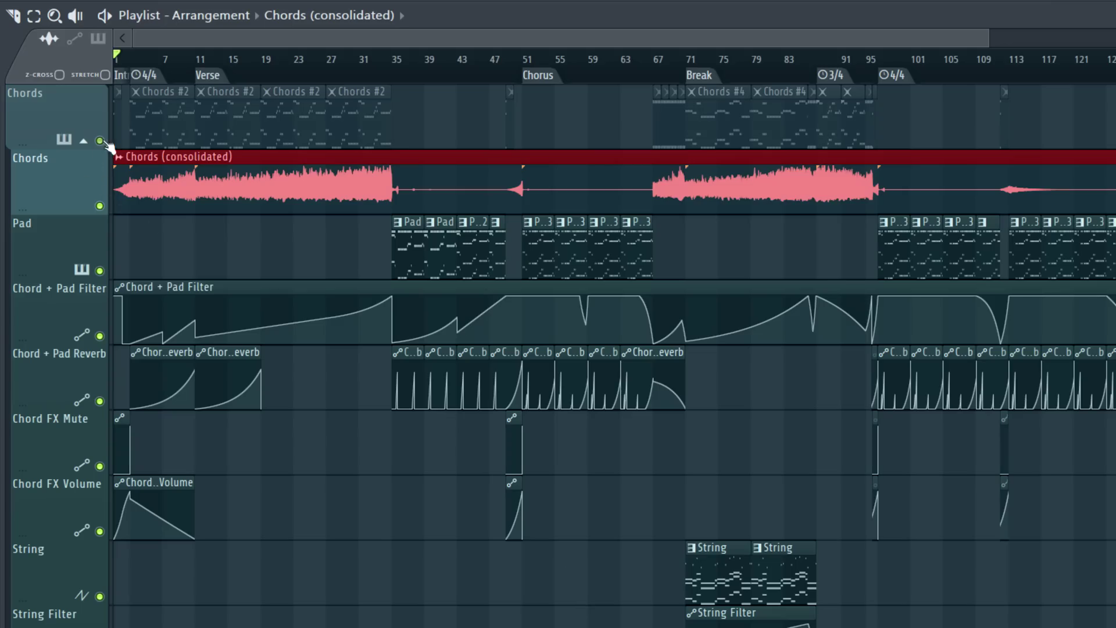
key("space")
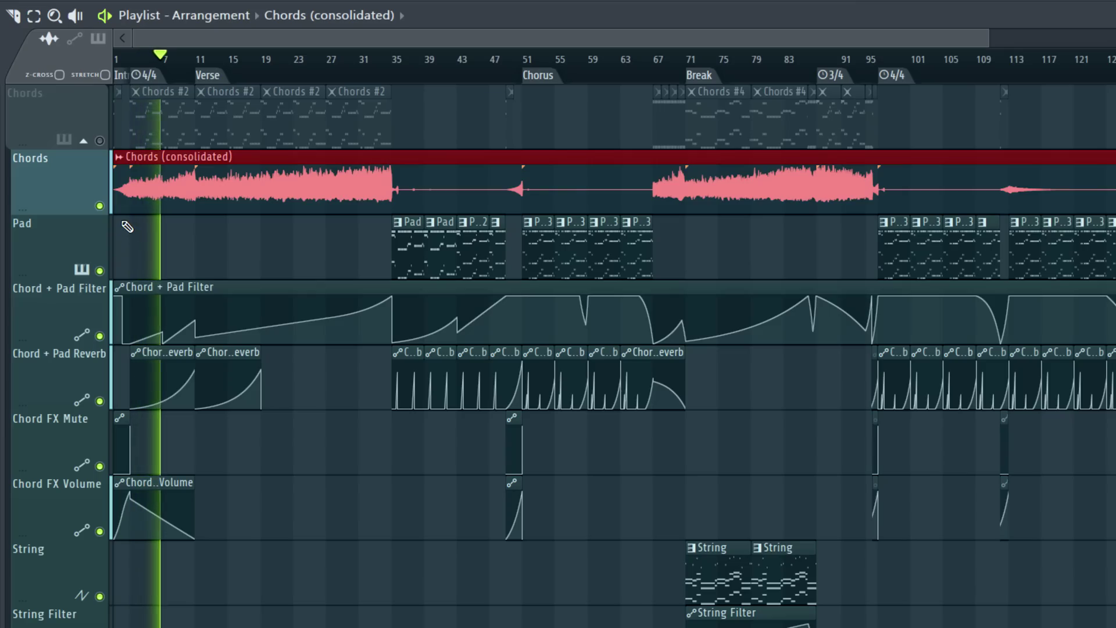
- Unmute the Chords track and select the Vocal clips up to bar 93 plus both Vocal Dist clips
key("space")
left_click(99, 207)
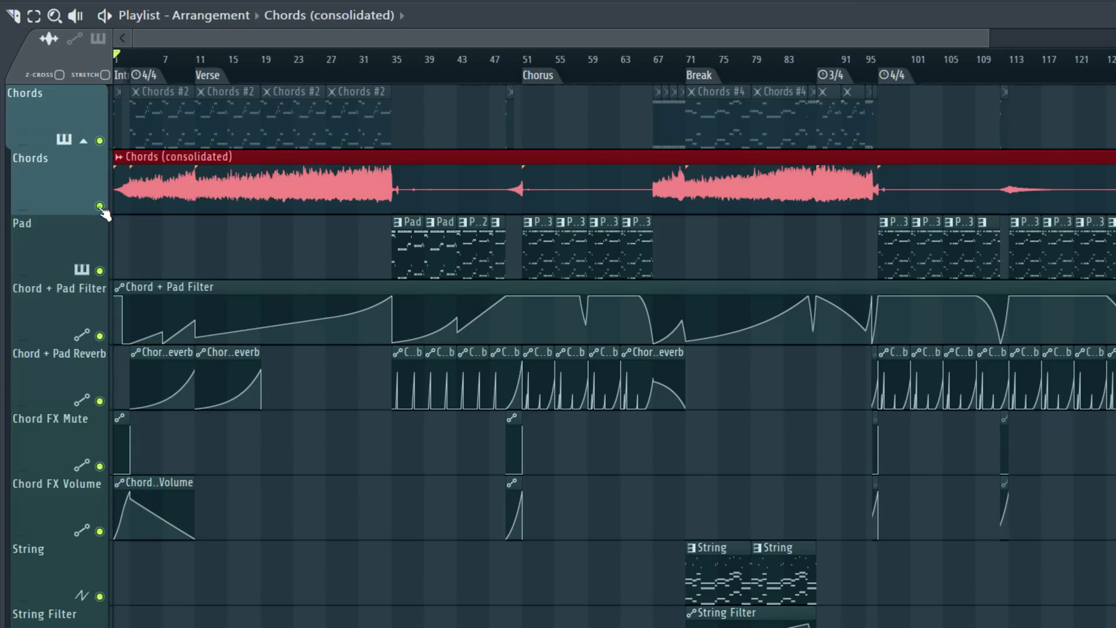
scroll(105, 214, "up", 5)
left_click_drag(115, 214, 901, 227)
left_click_drag(325, 305, 856, 318)
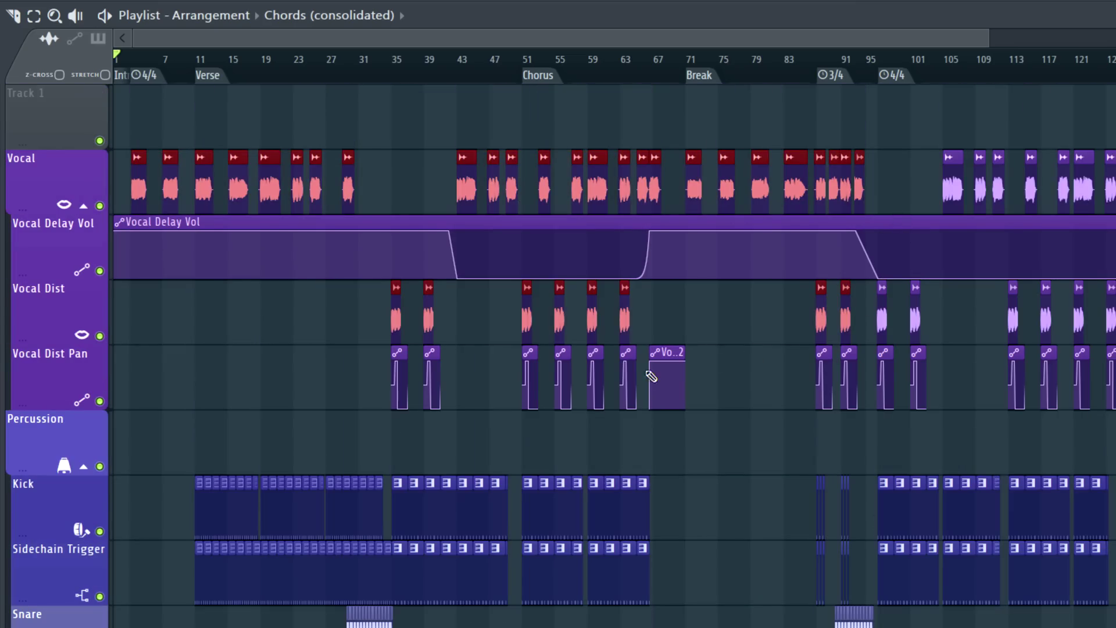
- Consolidate the selected vocal clips from song start and play the result
left_click(14, 17)
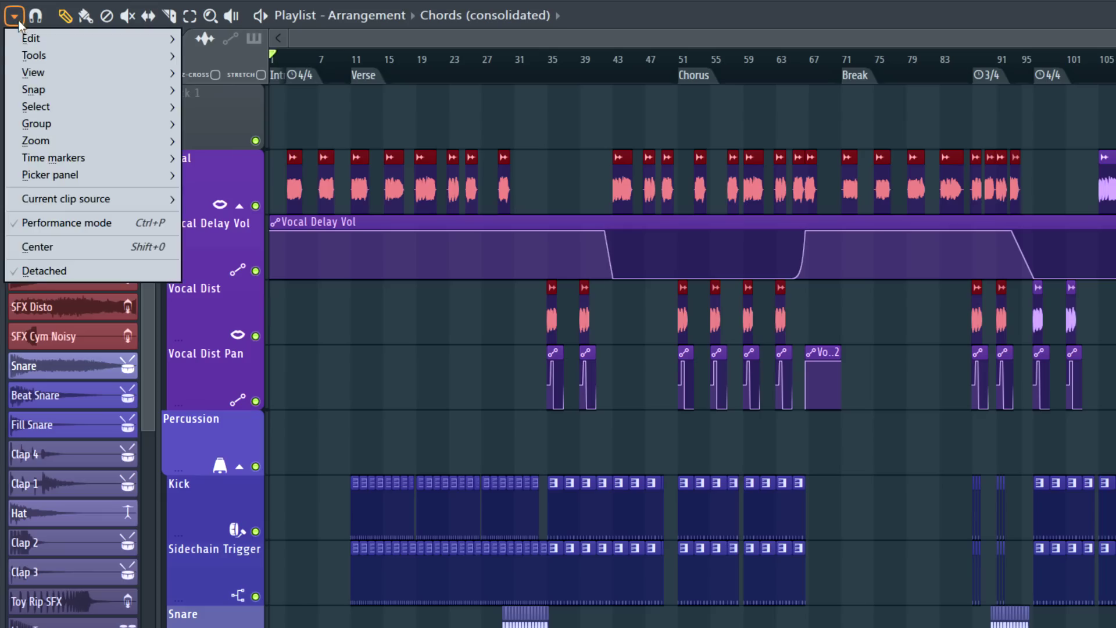
mouse_move(56, 58)
mouse_move(316, 90)
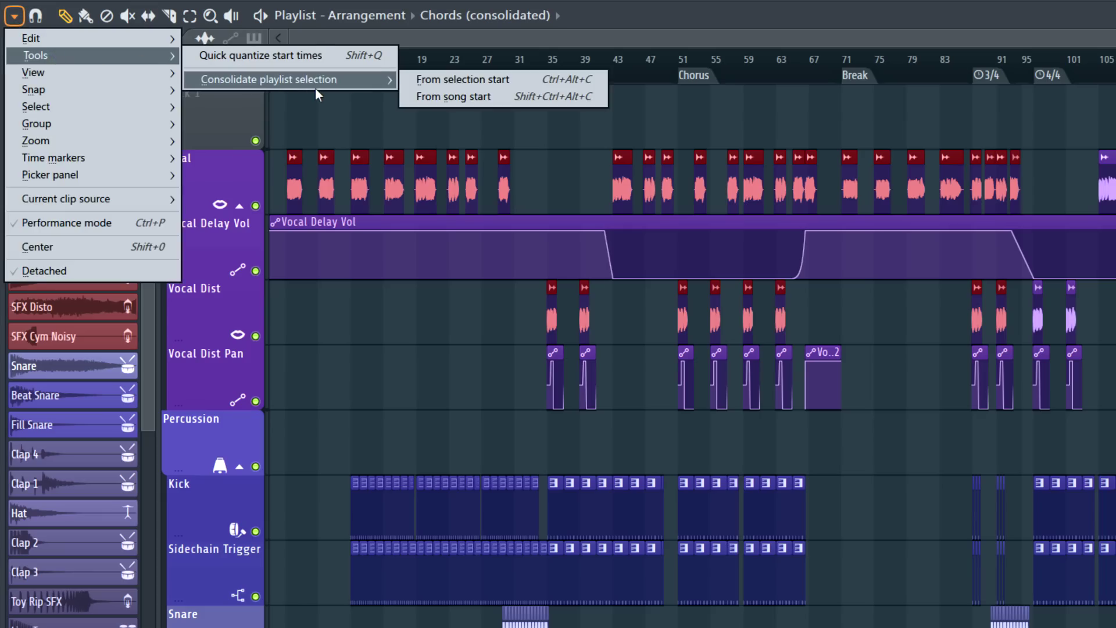
left_click(488, 103)
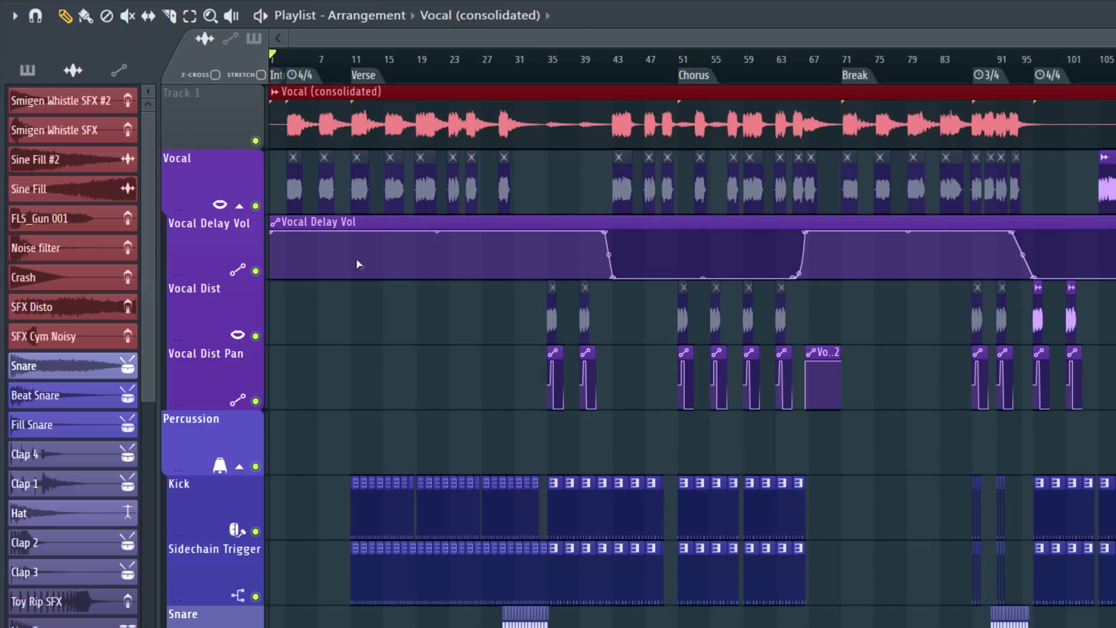
key("space")
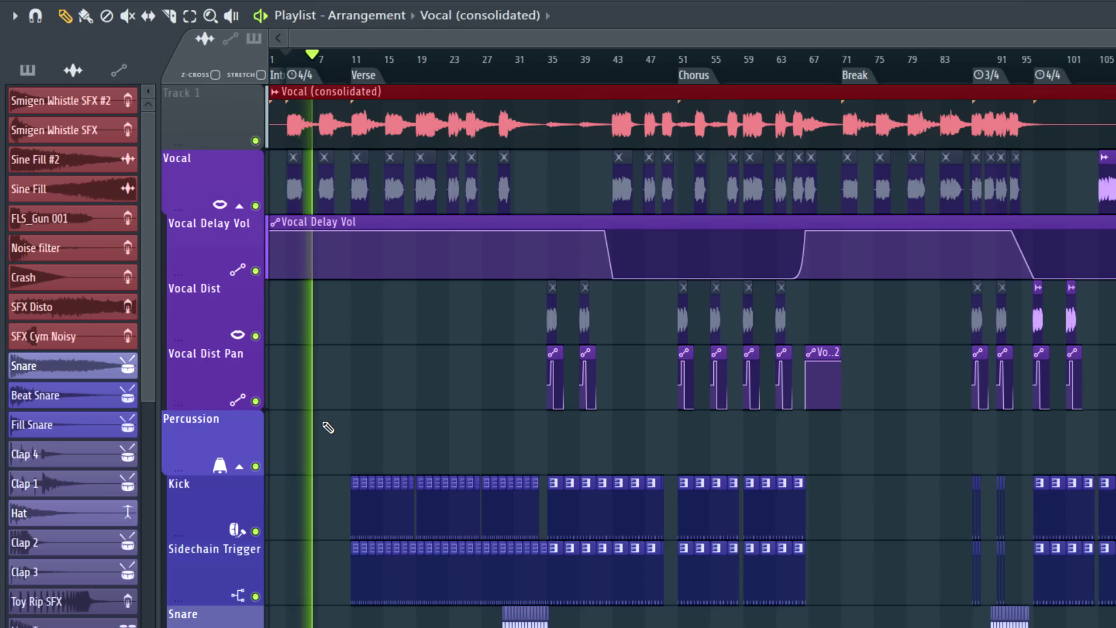
key("space")
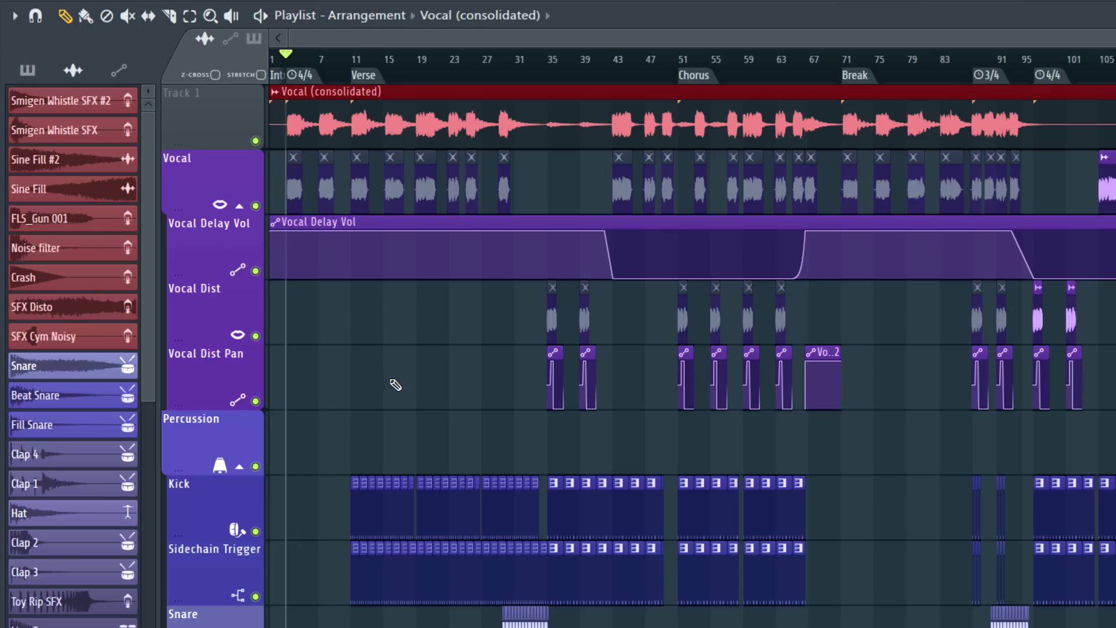
- Select the Bassline pattern and audition its notes in the piano roll
scroll(378, 379, "down", 10)
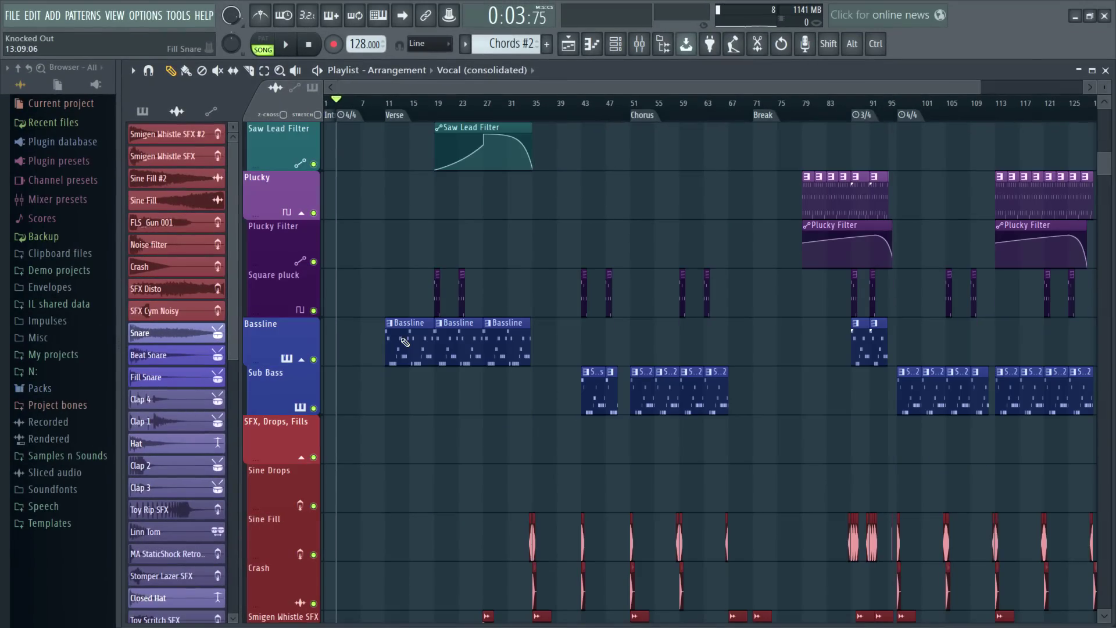
left_click(404, 342)
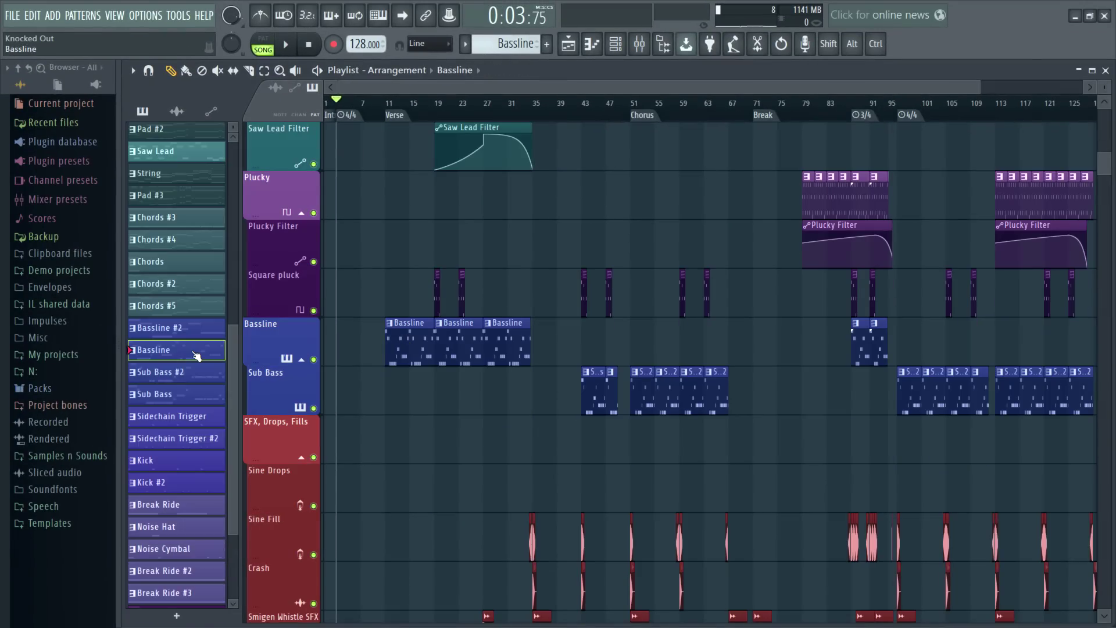
double_click(196, 356)
key("space")
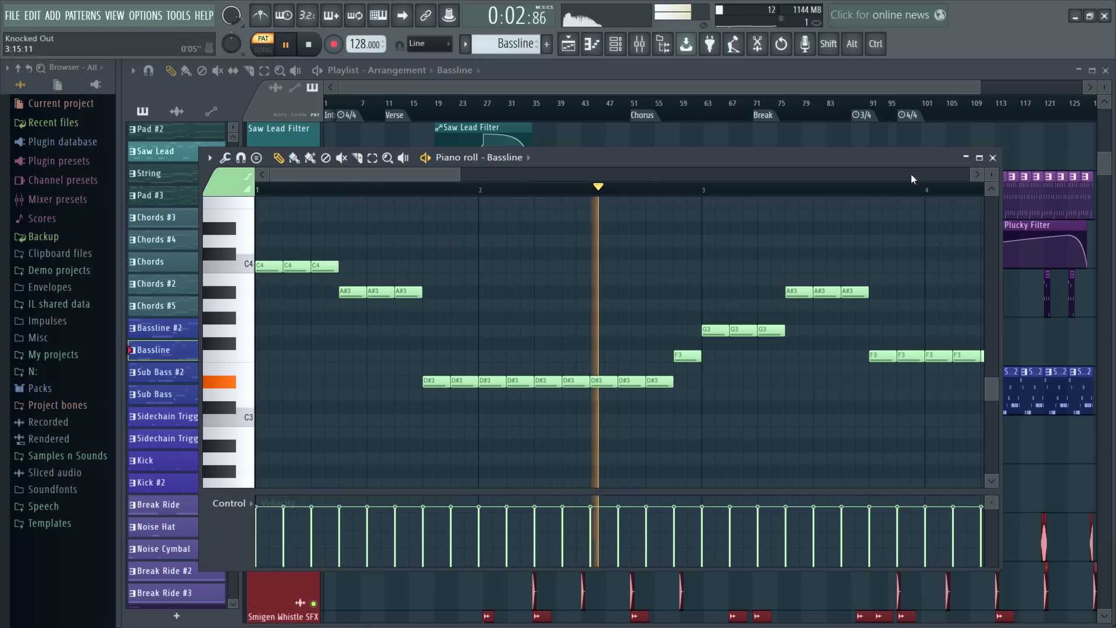
key("space")
left_click(994, 162)
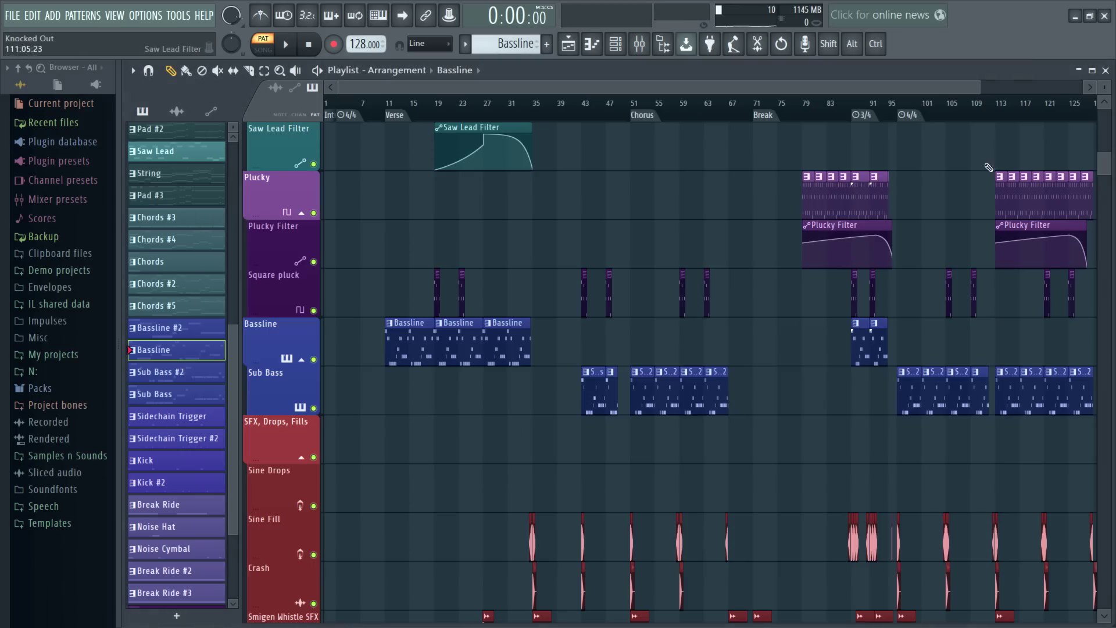
- Render and replace the Bassline pattern, solo and play it, then undo and discard Bassline.WAV
right_click(200, 357)
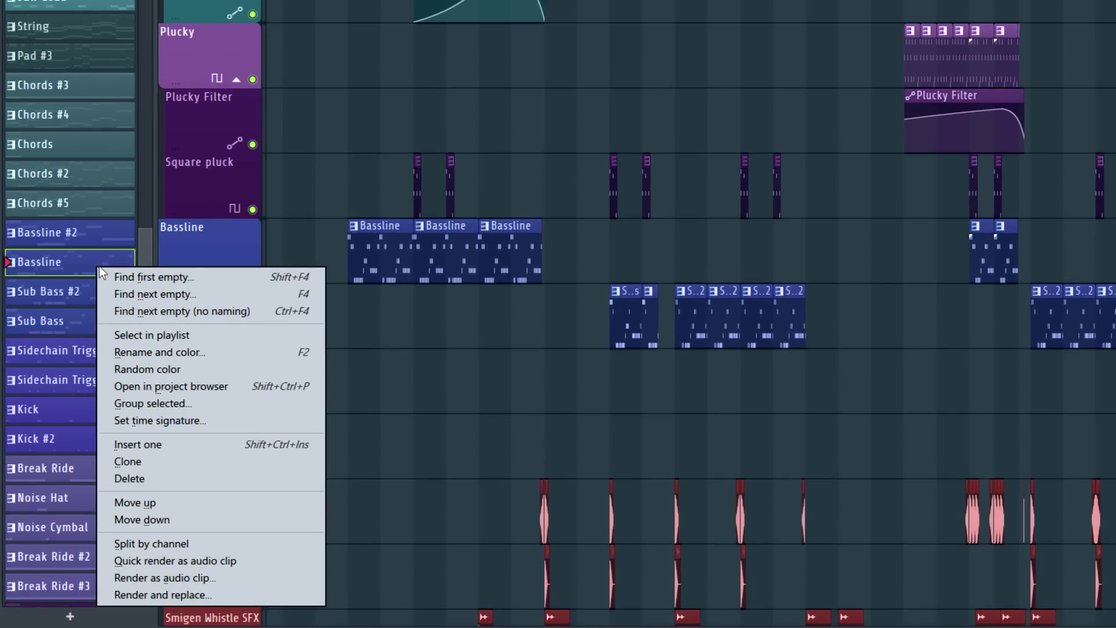
left_click(224, 596)
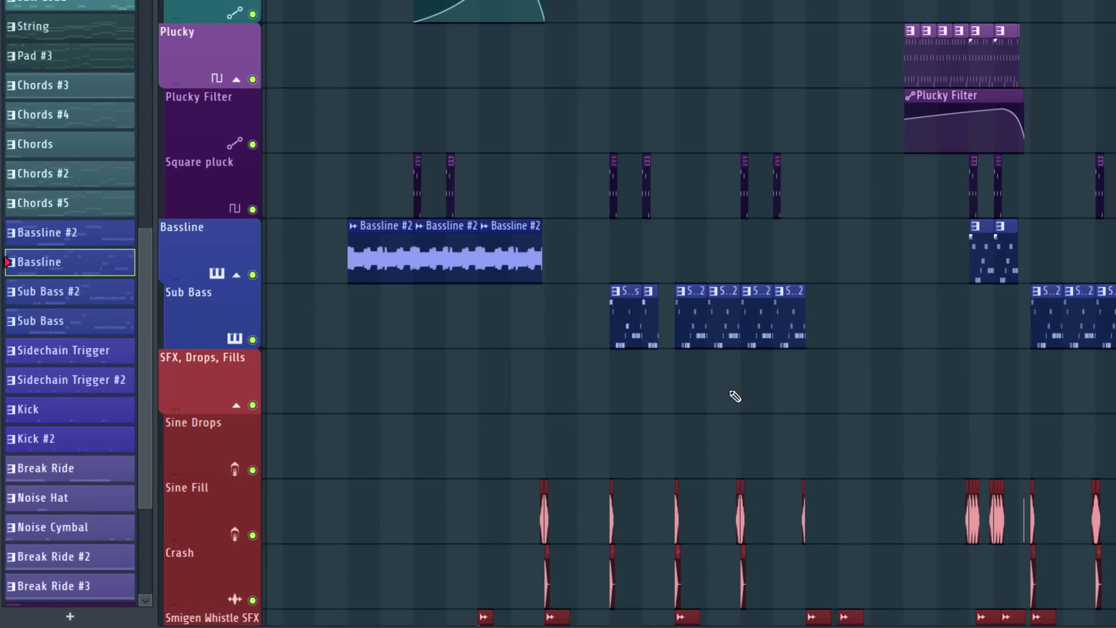
left_click(252, 274, "ctrl")
key("space")
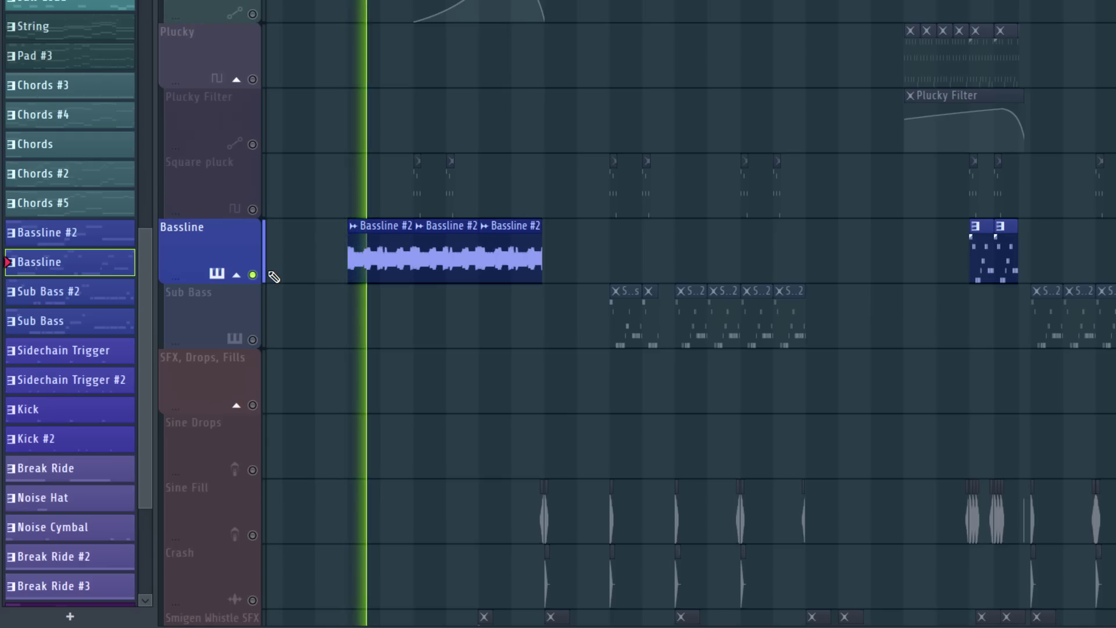
key("ctrl+z")
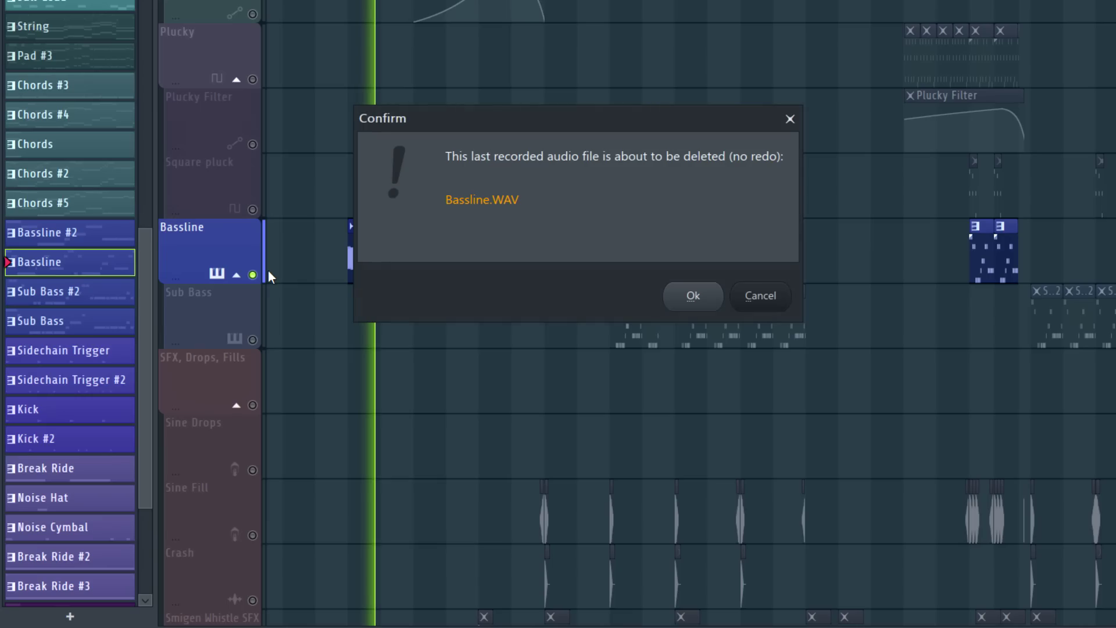
left_click(711, 300)
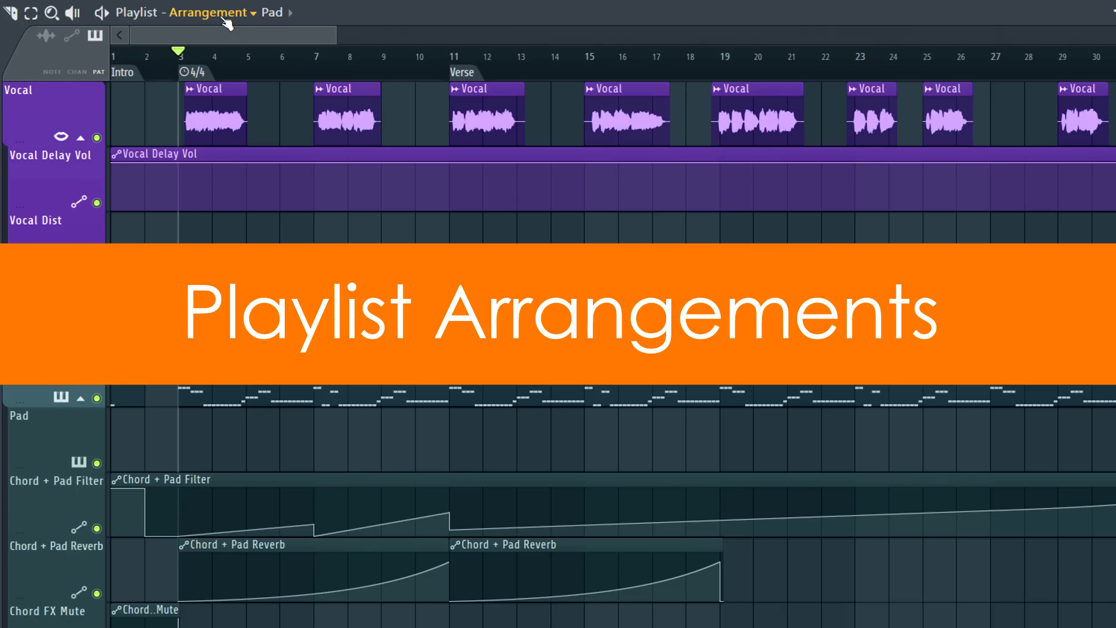
- Clone the arrangement as Arrangement_2, erase its Vocal clips, and start playback
left_click(223, 18)
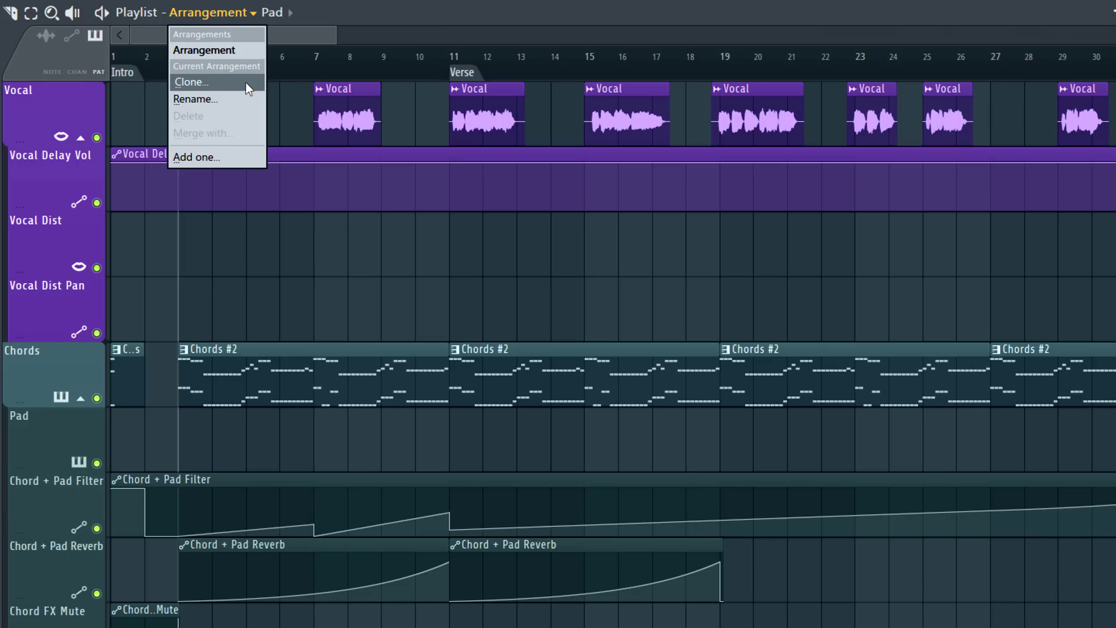
left_click(245, 82)
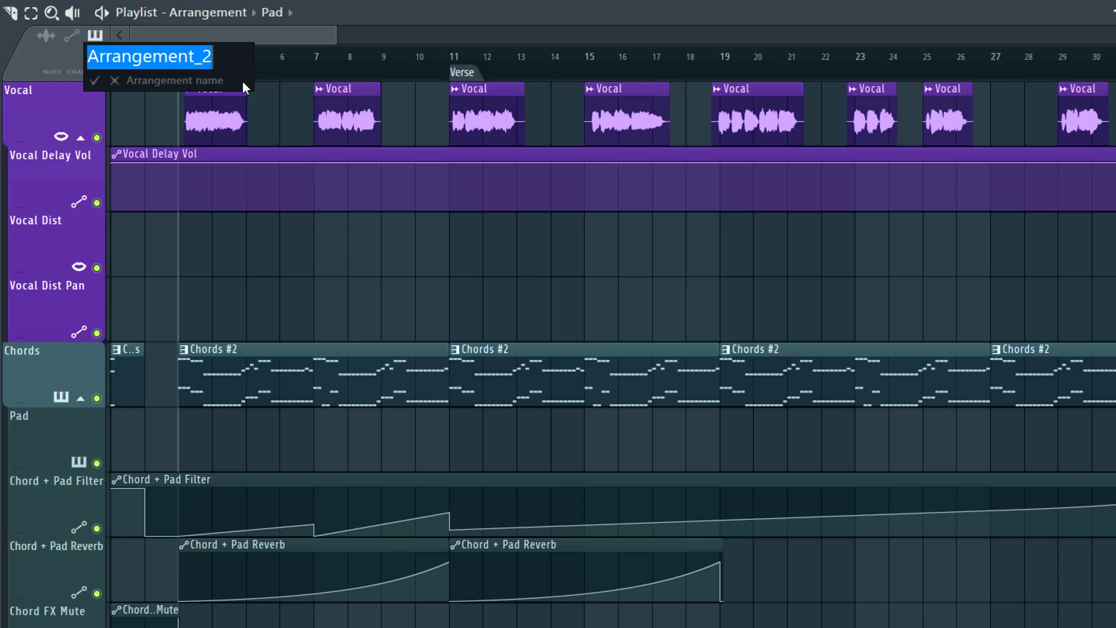
key("Return")
left_click_drag(149, 117, 1087, 105)
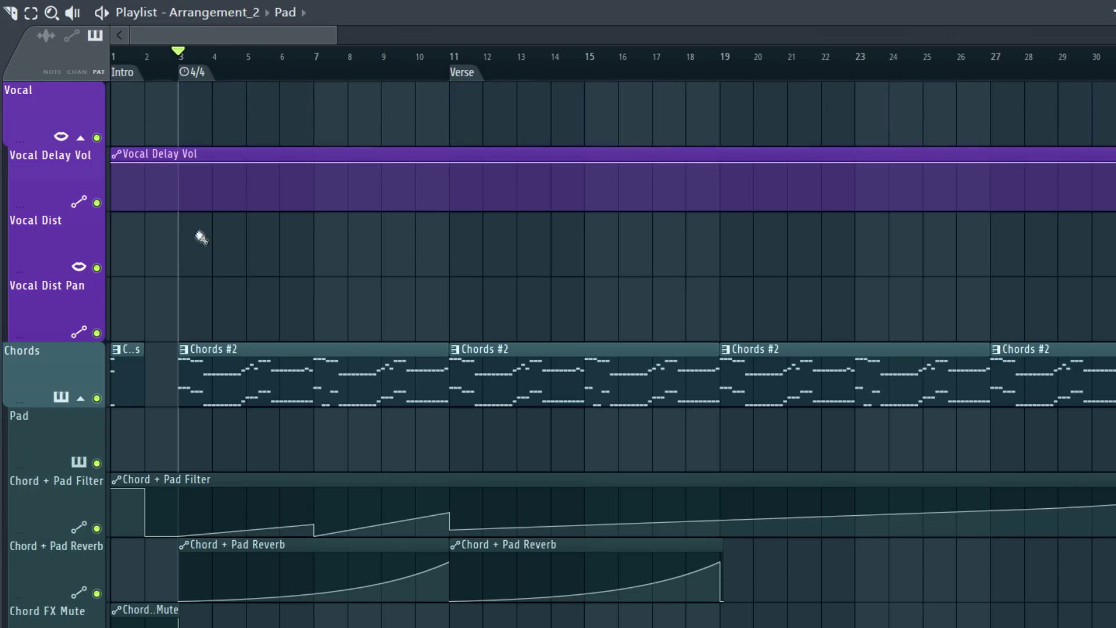
key("space")
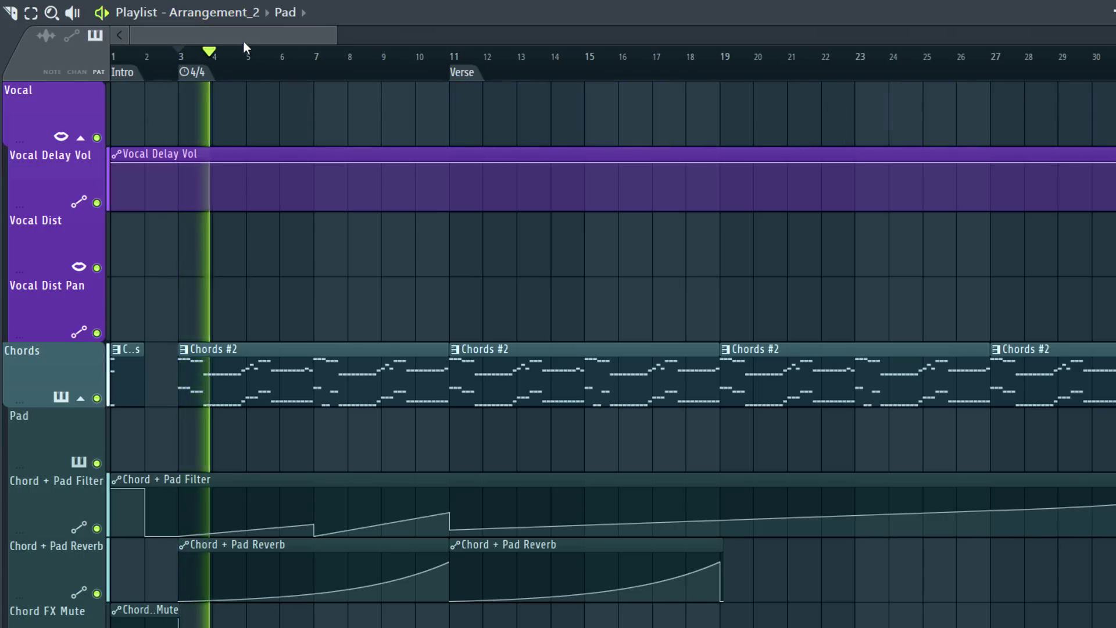
- Switch to the original Arrangement and back to Arrangement_2 to compare them
left_click(233, 10)
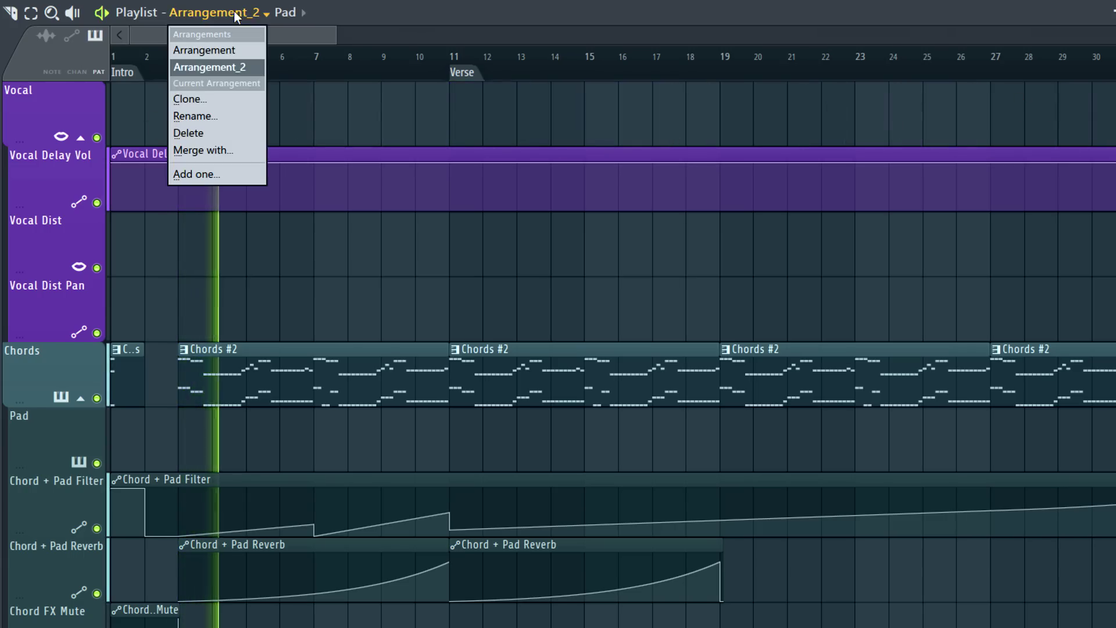
left_click(222, 51)
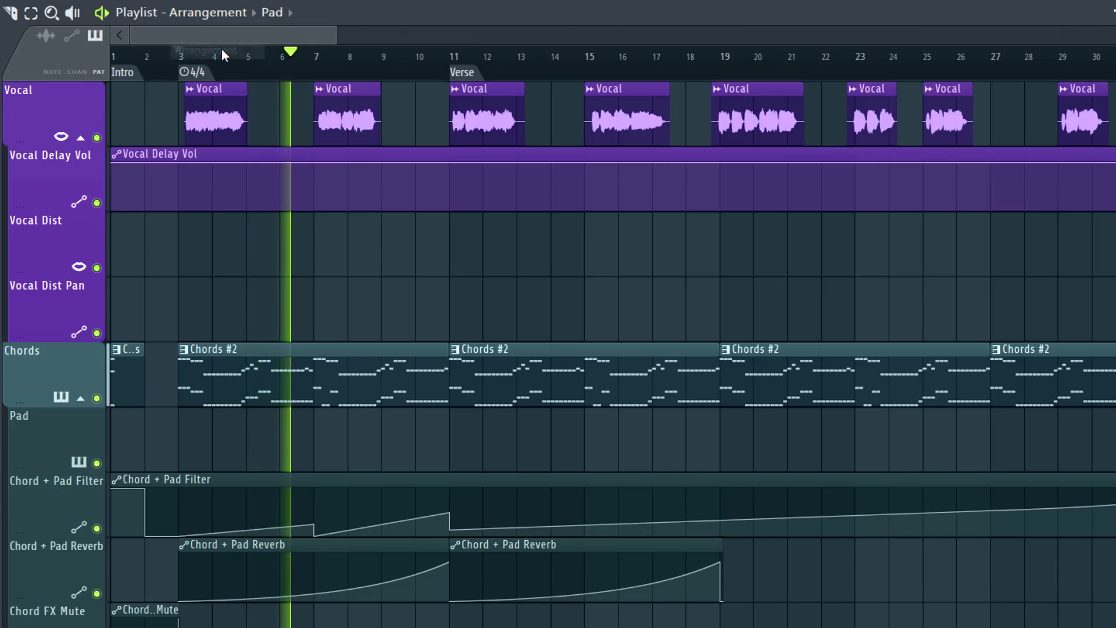
left_click(211, 14)
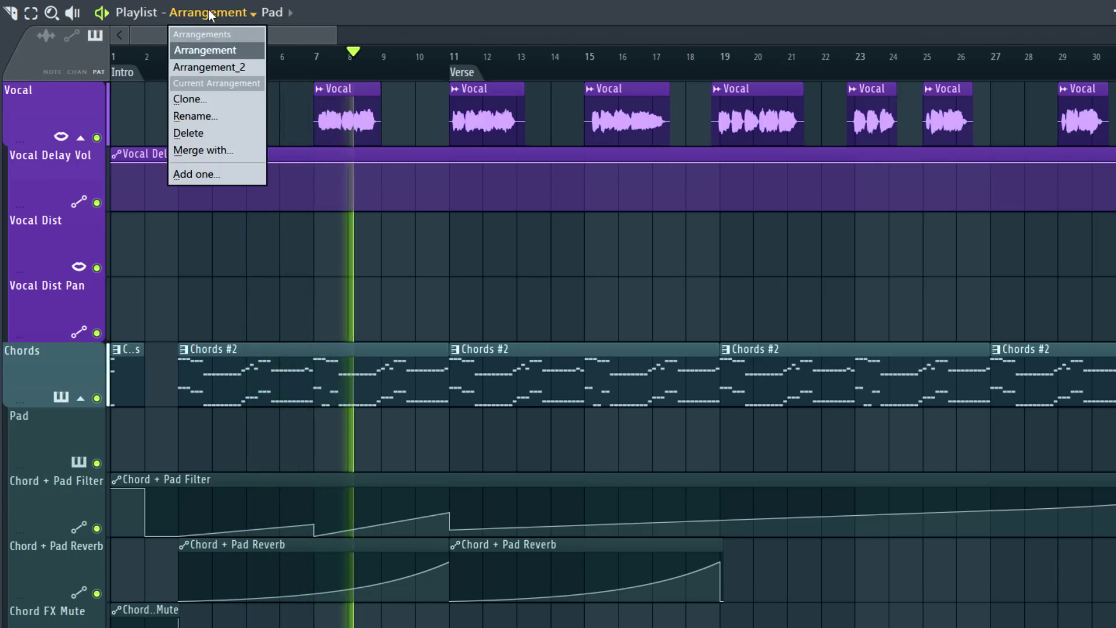
left_click(212, 67)
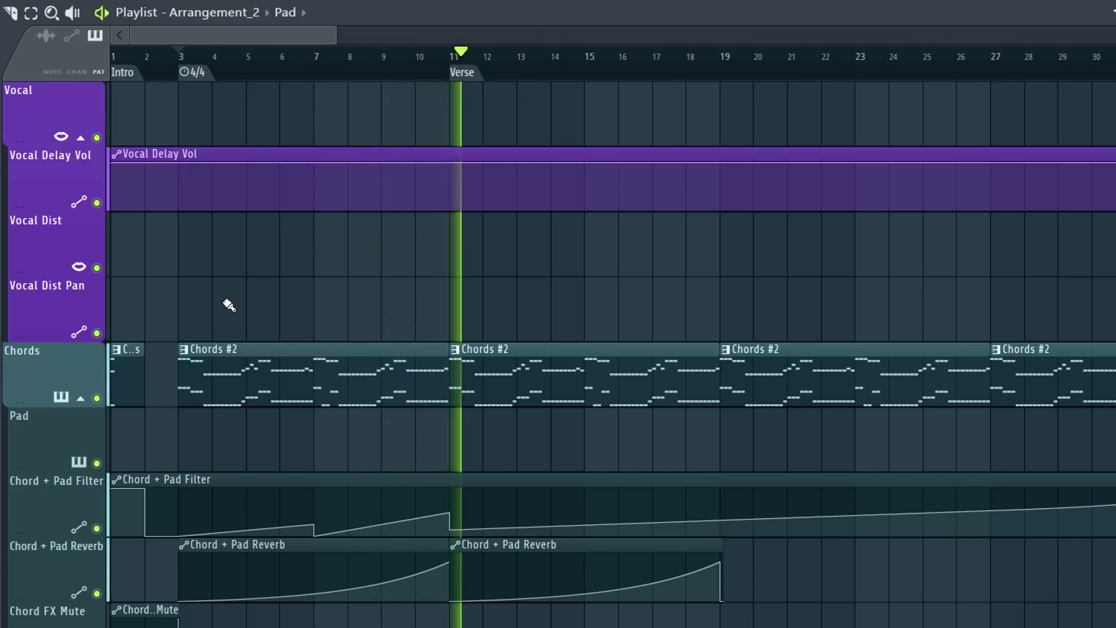
key("space")
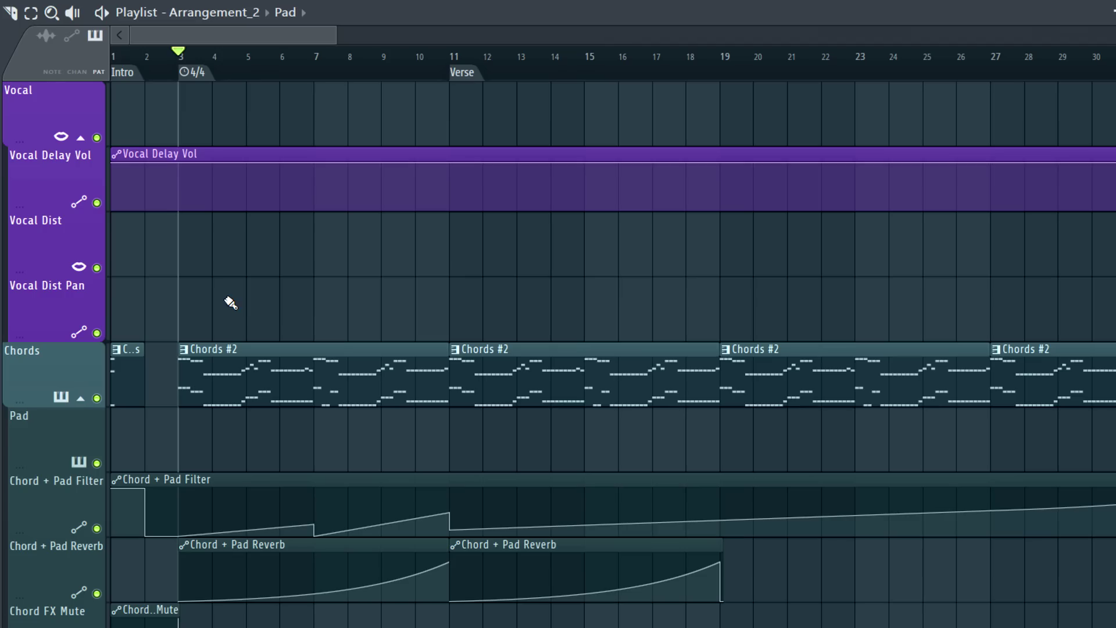
- Merge the original Arrangement into Arrangement_2, inserted at the start, keeping Arrangement_2 selected
left_click(211, 15)
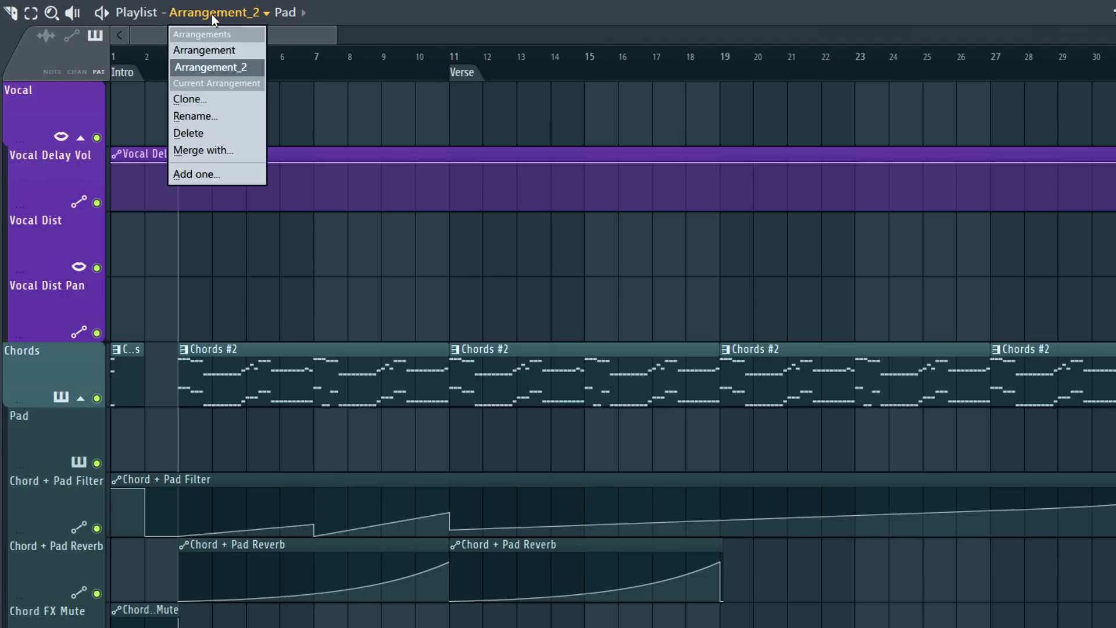
left_click(199, 151)
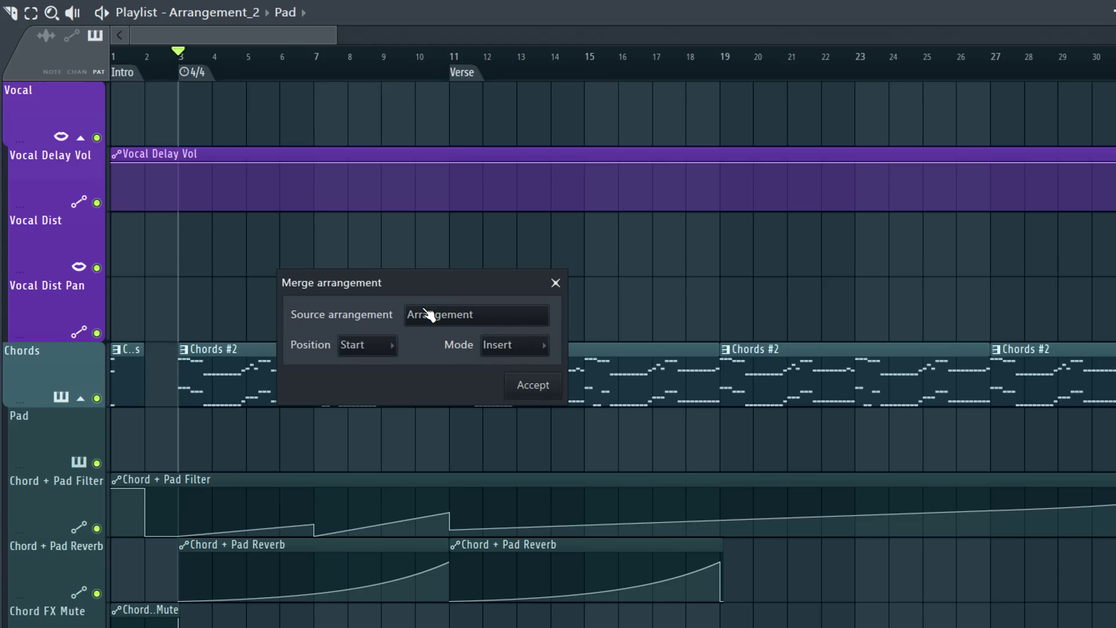
left_click(547, 393)
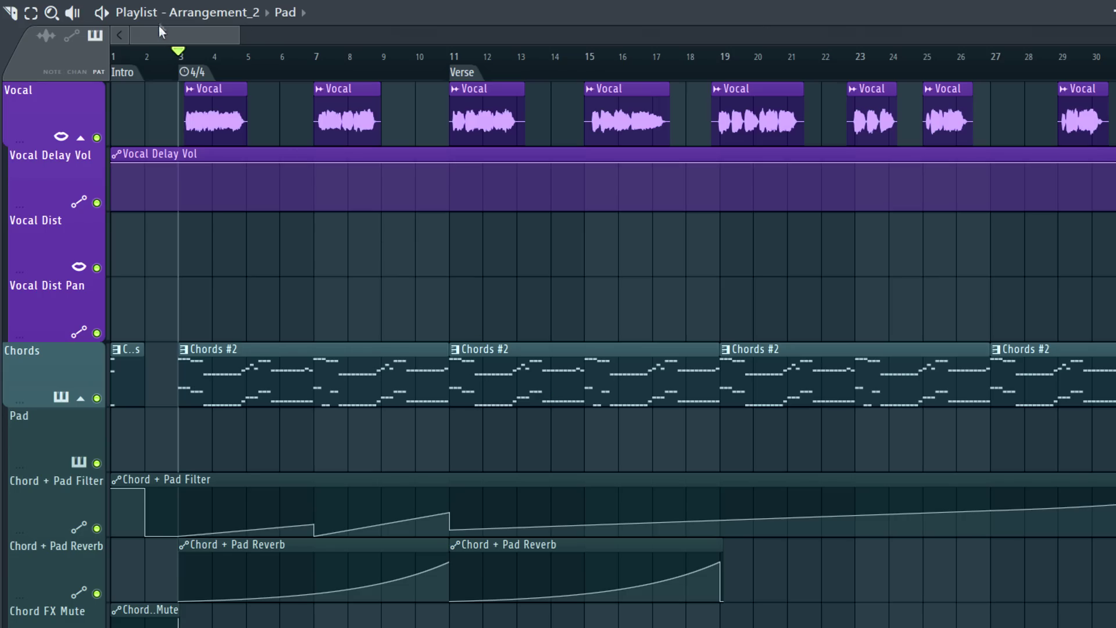
left_click(187, 20)
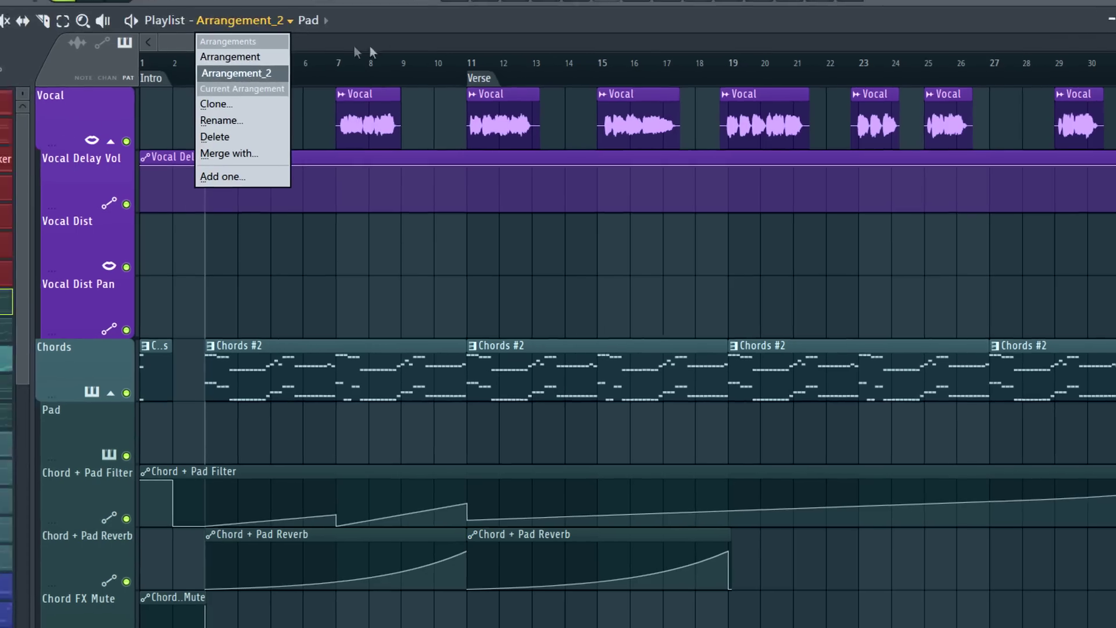
left_click(212, 68)
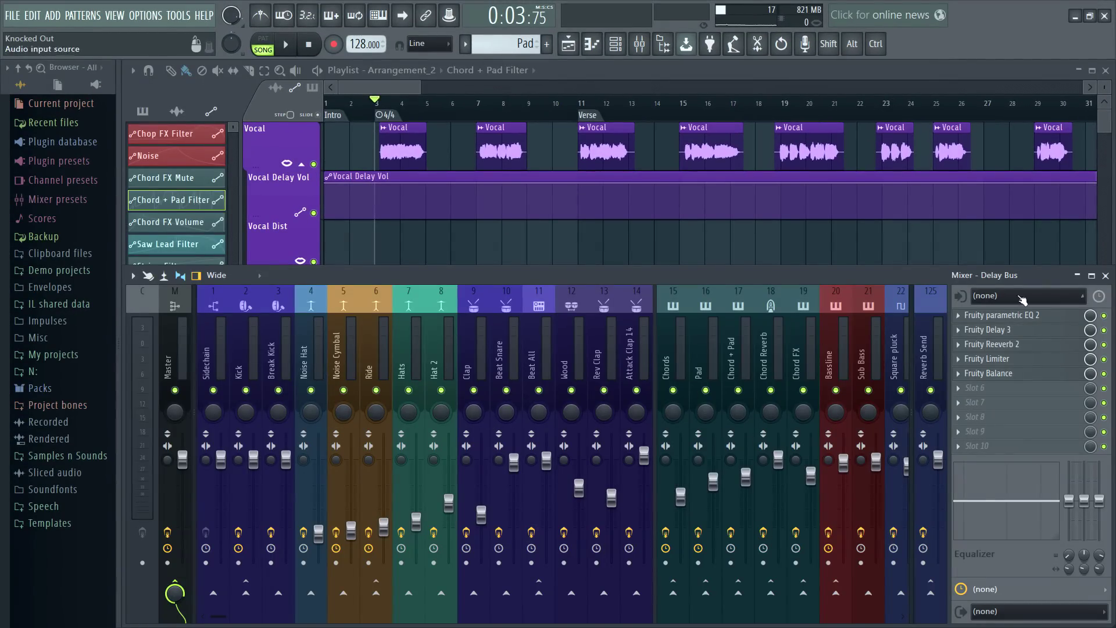
- Collapse the Vocal, Chords, Percussion, Saw Lead, Plucky, Bassline and SFX/Drops/Fills groups
left_click(1106, 275)
left_click_drag(418, 90, 623, 90)
left_click(301, 164)
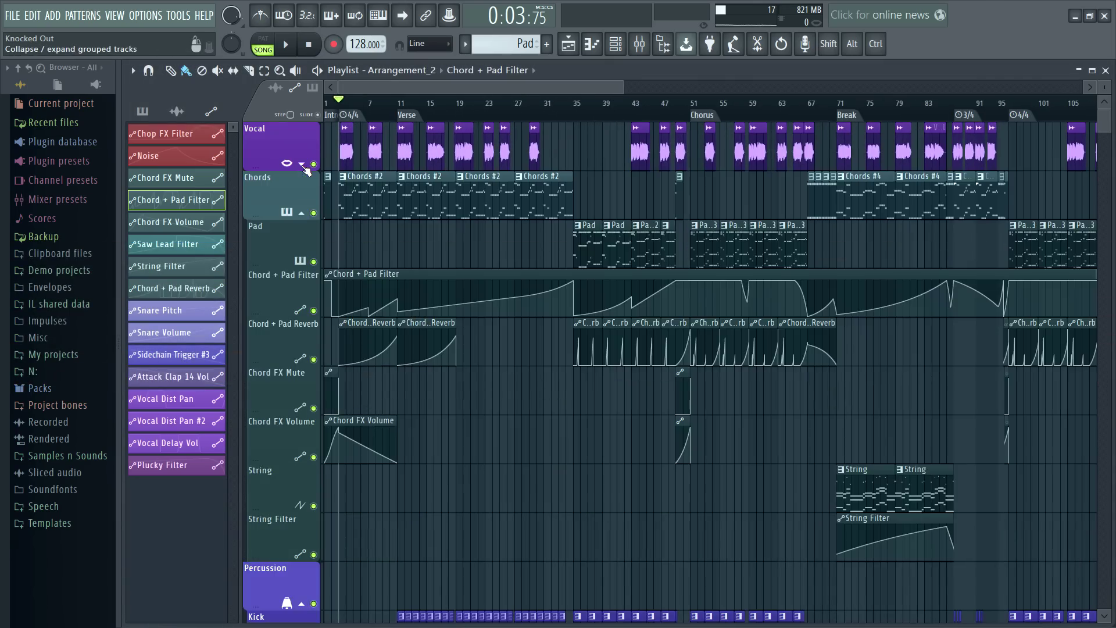
left_click(302, 213)
left_click(302, 261)
left_click(301, 310)
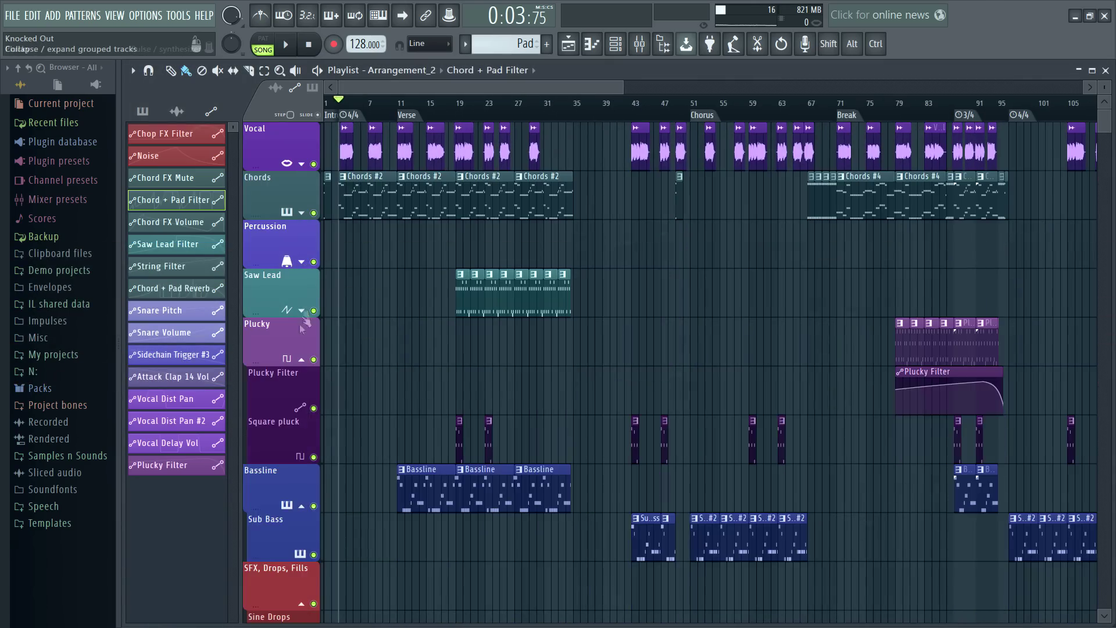
left_click(301, 359)
left_click(301, 408)
left_click(302, 458)
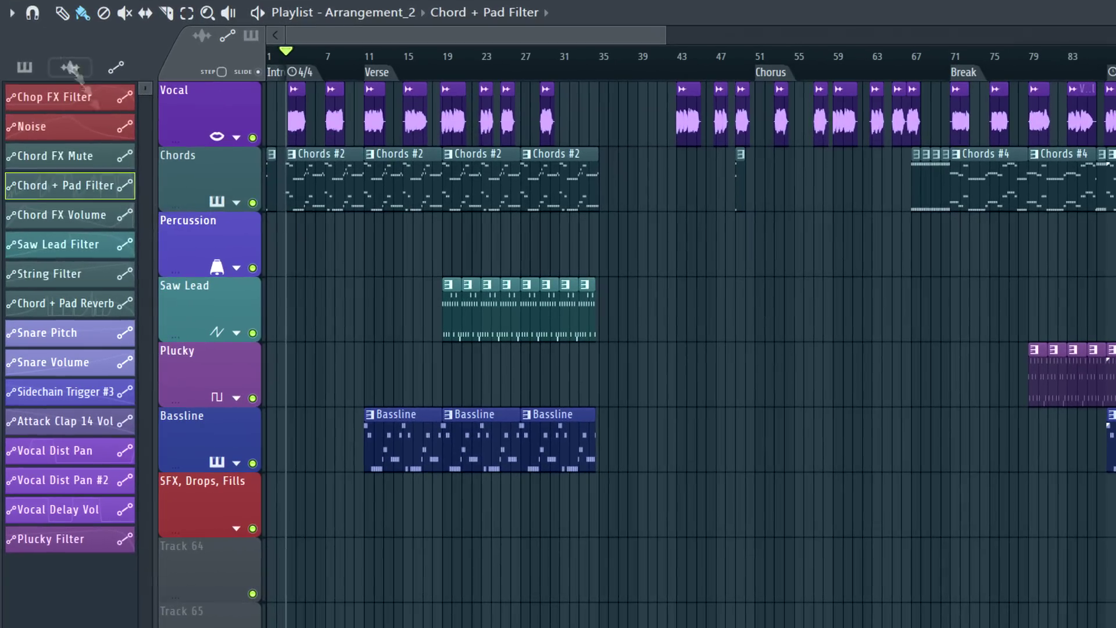
- Untick 'Hide collapsed grouped tracks' so grouped clips show under collapsed groups
left_click(133, 70)
mouse_move(147, 113)
left_click(302, 256)
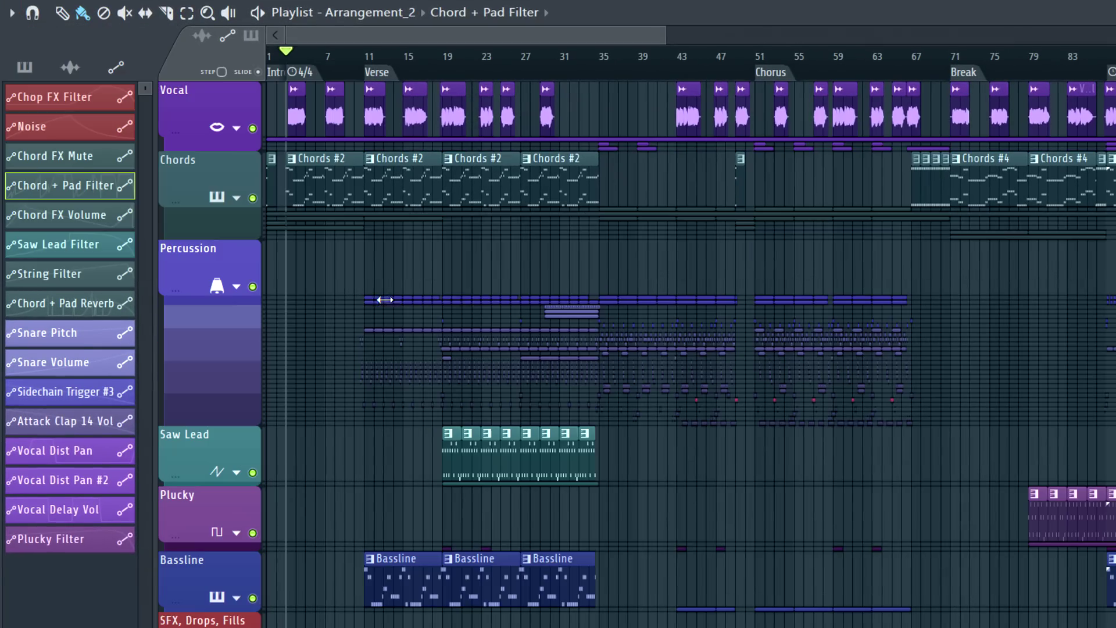
scroll(215, 235, "down", 20)
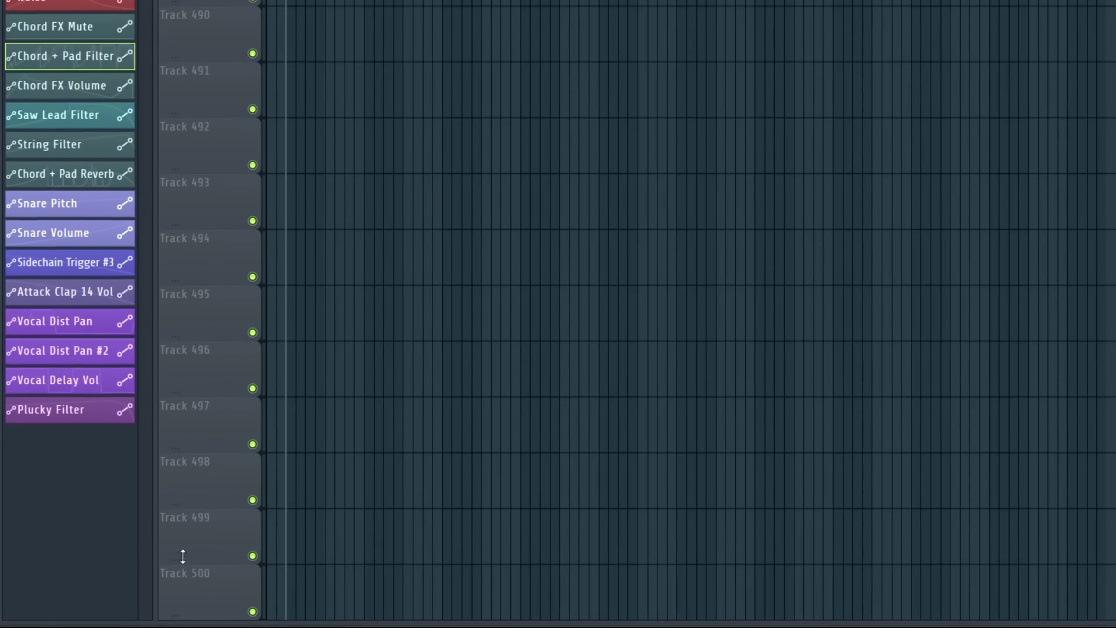
scroll(218, 548, "up", 20)
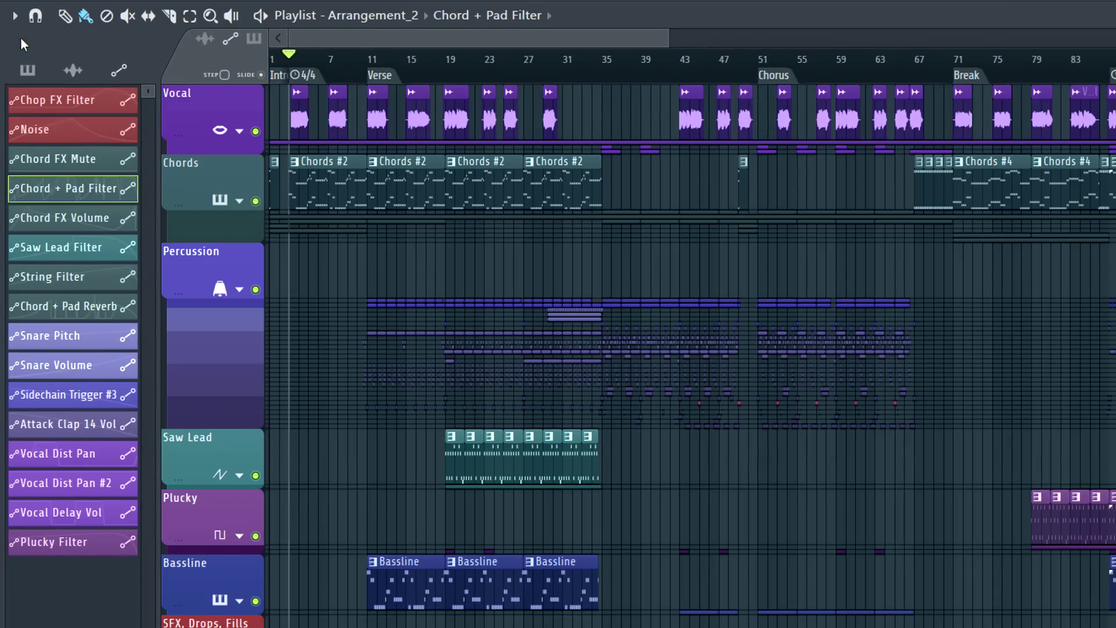
- Enable the mini playlist preview and bring bars 51–139 into view
left_click(20, 21)
mouse_move(40, 70)
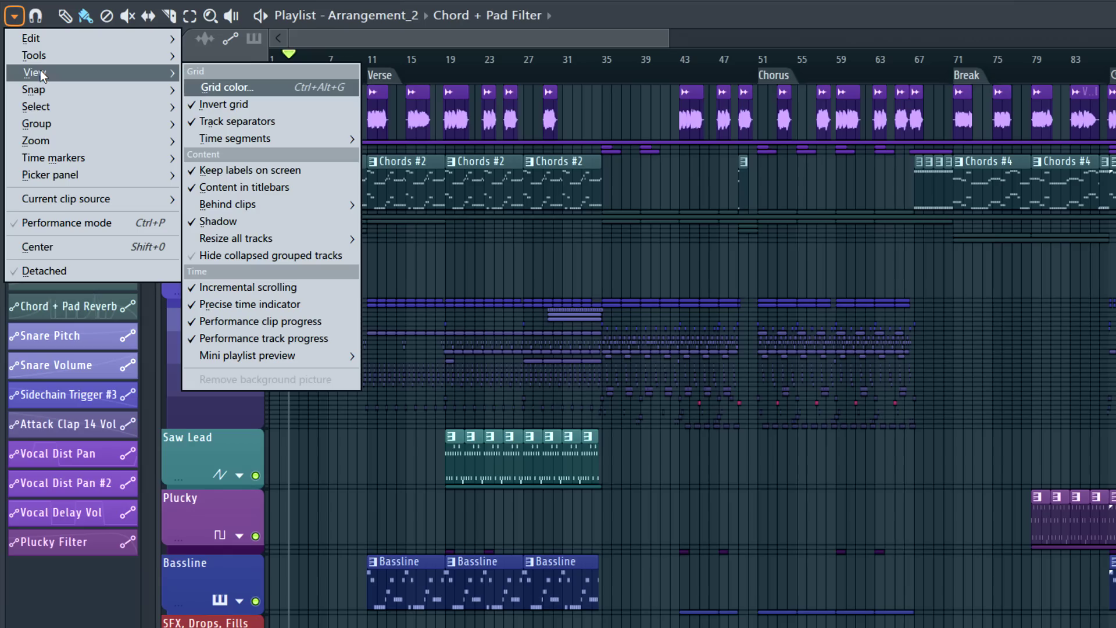
mouse_move(272, 353)
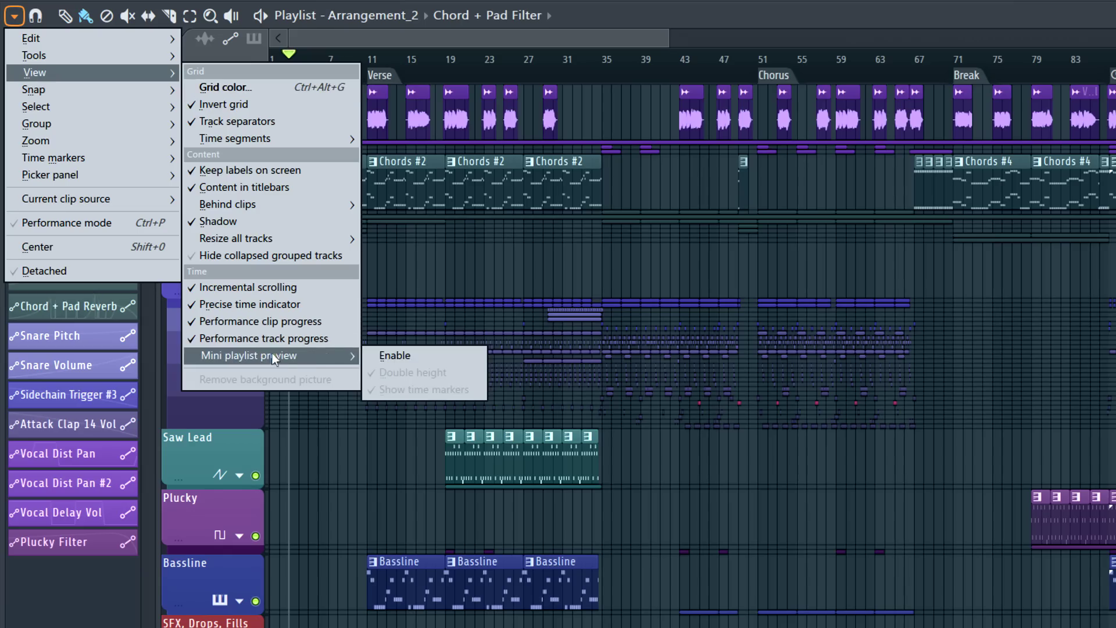
left_click(396, 358)
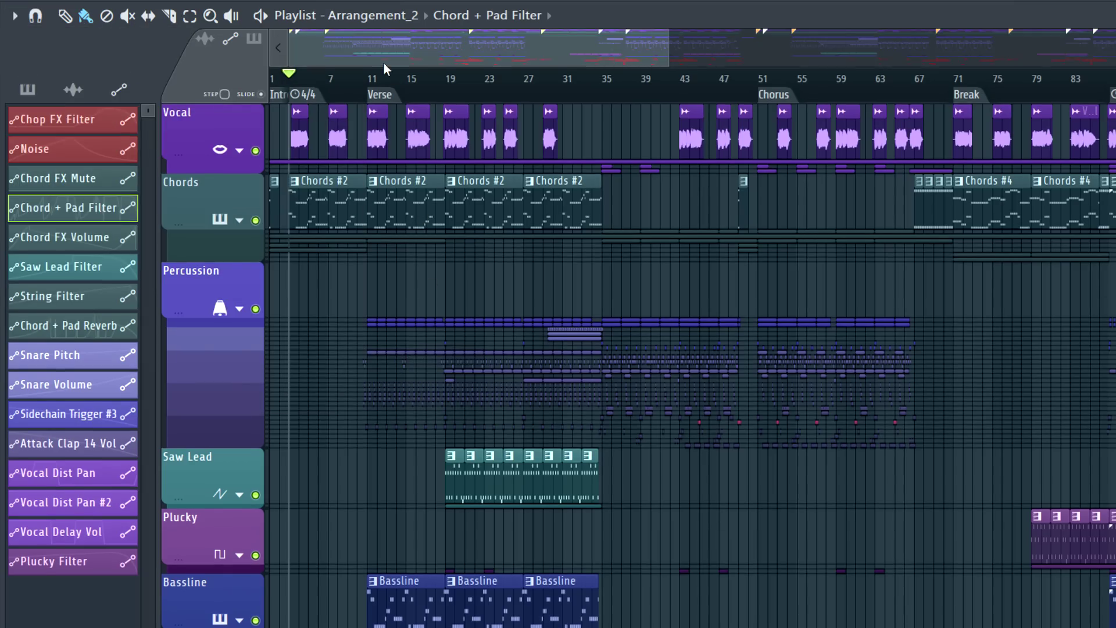
left_click_drag(417, 46, 364, 44)
- Open Chords #2 in the piano roll and make its overview double height
double_click(412, 196)
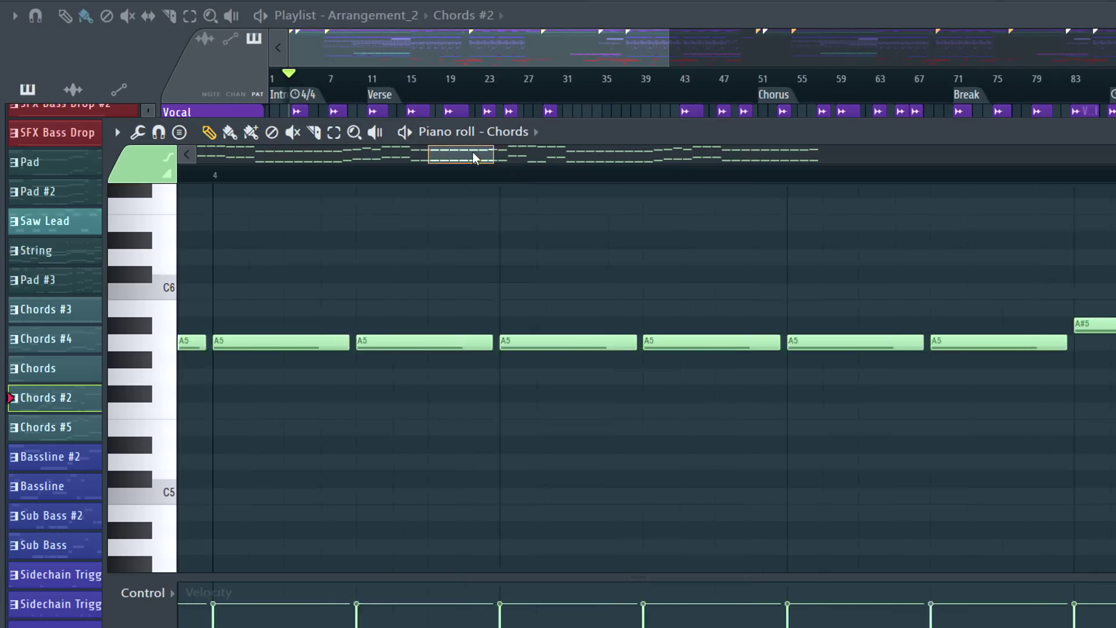
left_click_drag(230, 170, 251, 181)
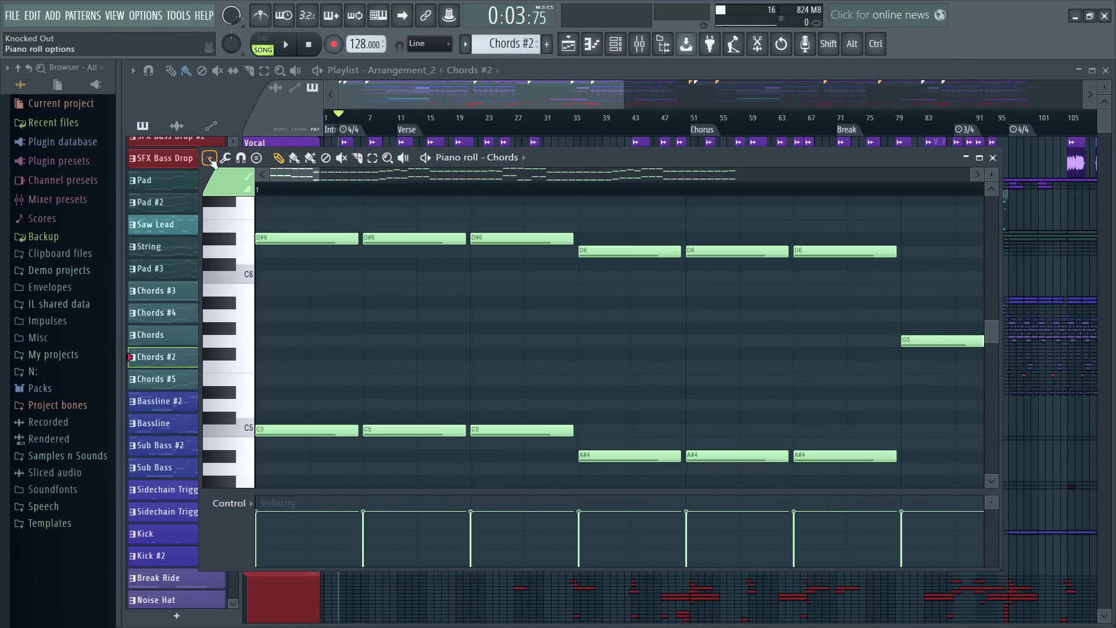
left_click(209, 158)
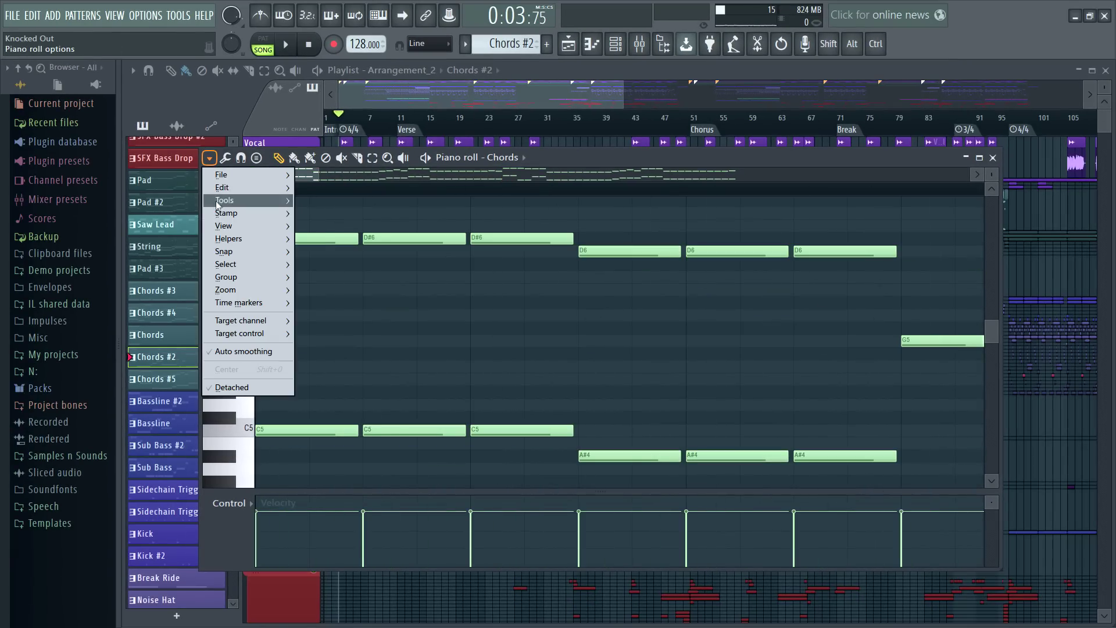
mouse_move(256, 204)
mouse_move(370, 365)
left_click(455, 375)
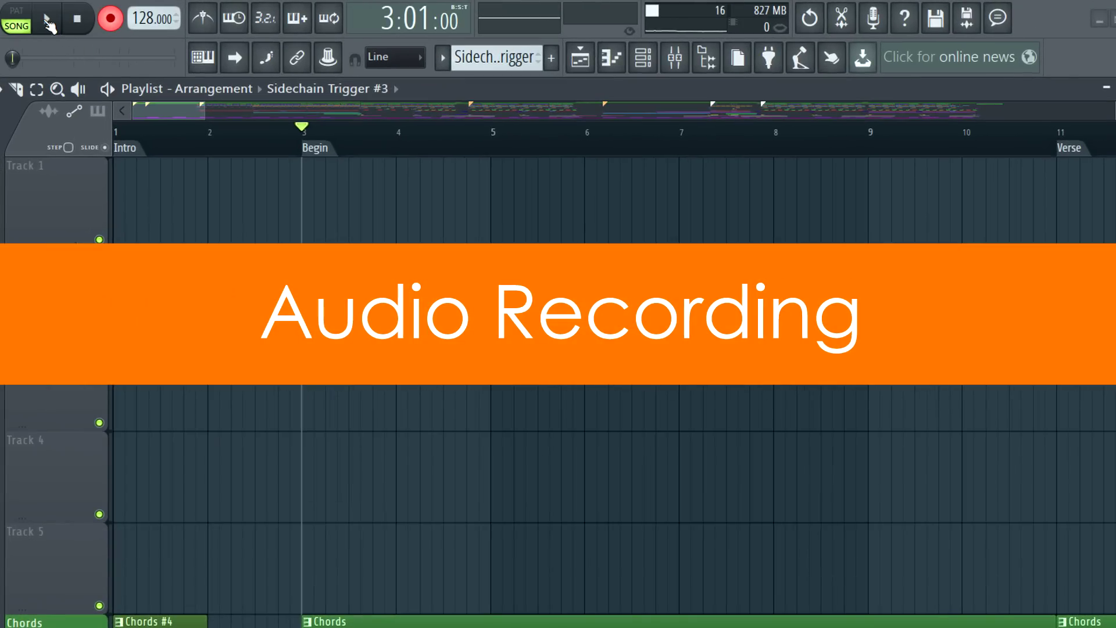
- Record a vocal take and trim its clip to start at bar 5
left_click(48, 21)
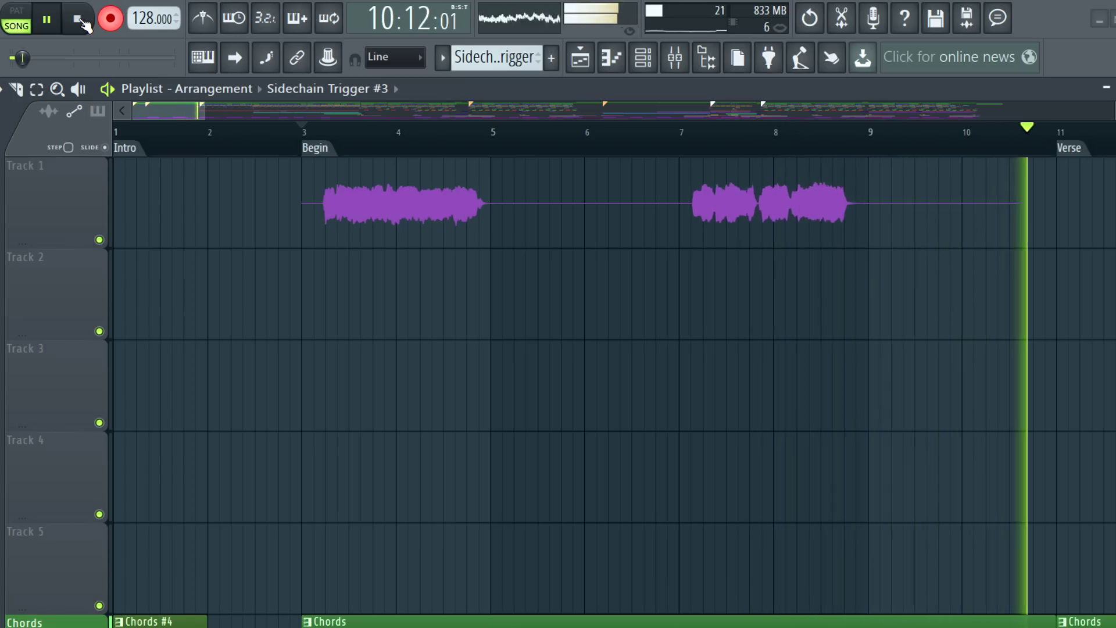
left_click(83, 22)
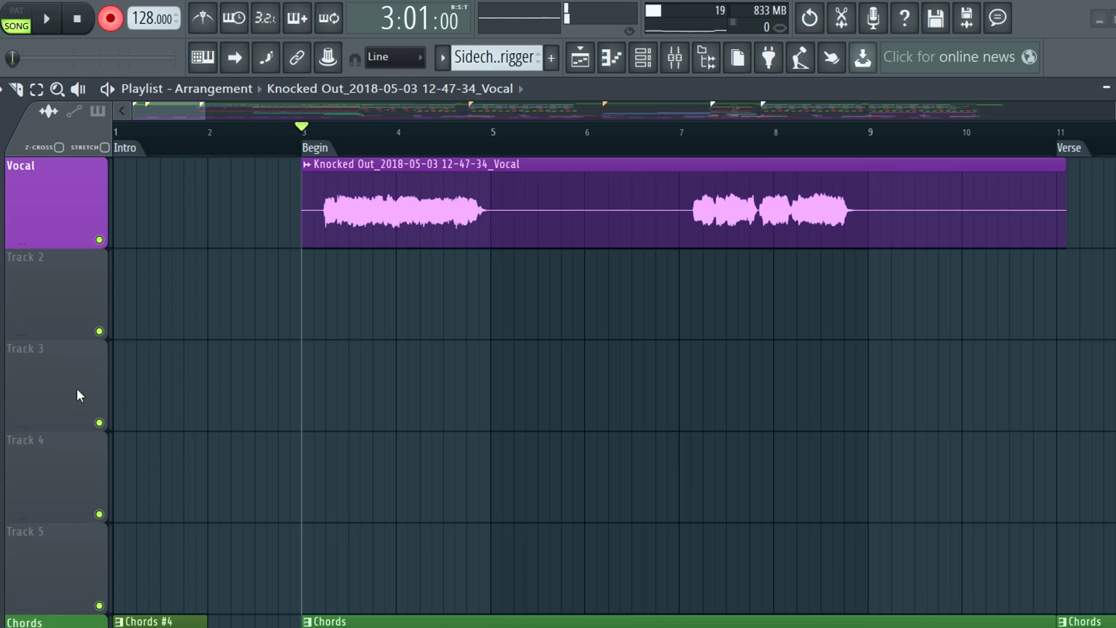
left_click_drag(301, 214, 490, 232)
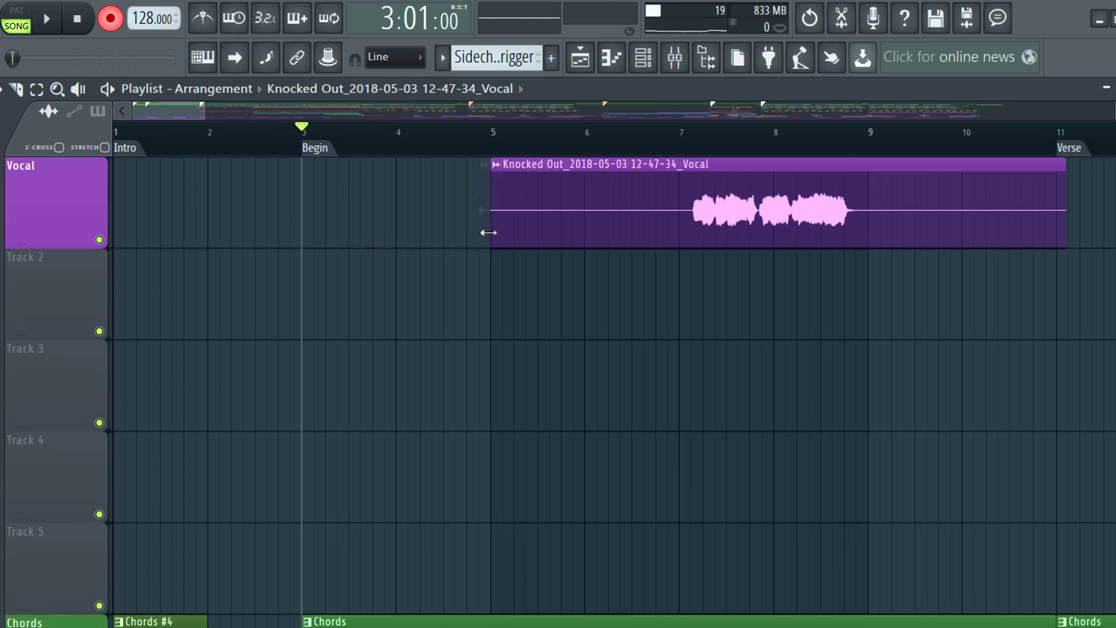
- Add a bar 5 marker set to 'Punch out recording' and start recording the replacement take
right_click(311, 149)
right_click(495, 148)
left_click(535, 156)
right_click(516, 149)
left_click(574, 454)
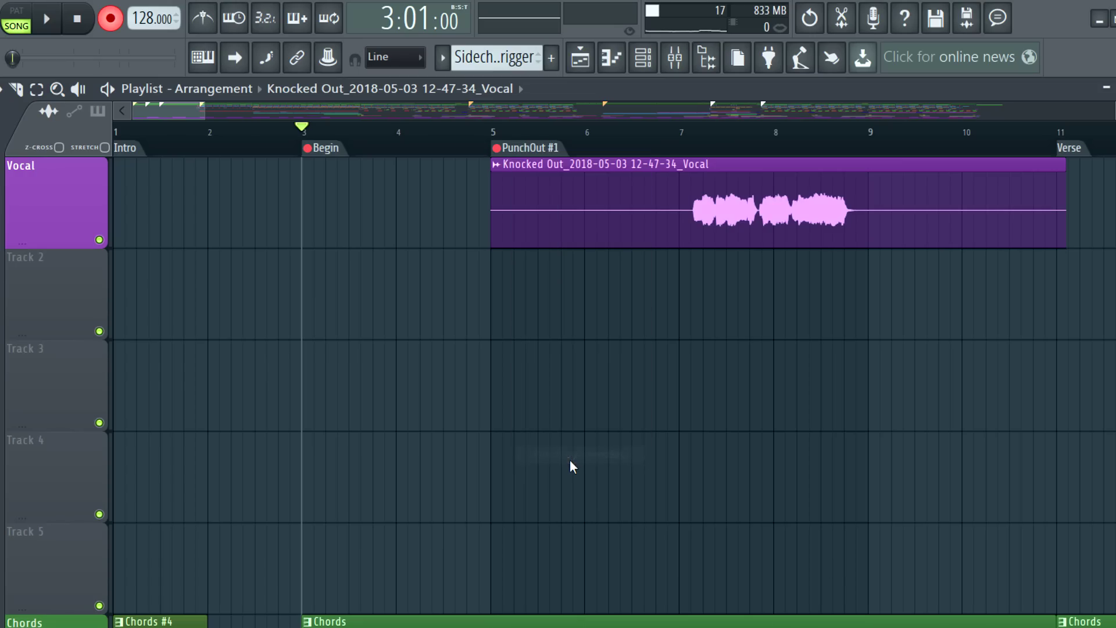
left_click(47, 20)
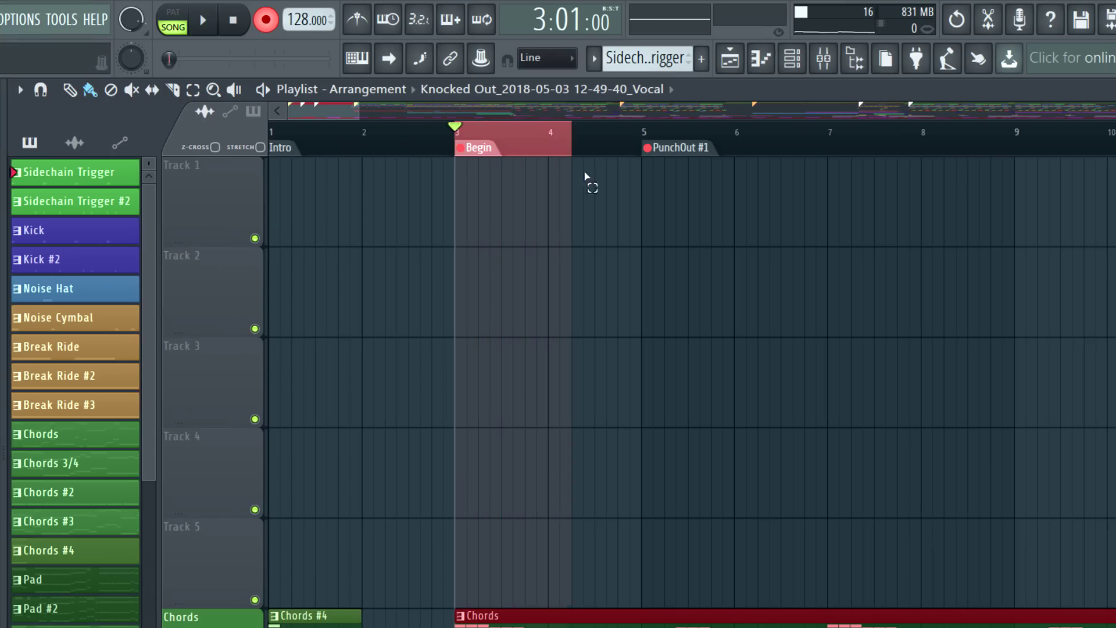
- Loop-record vocal takes over bars 3–5, stop, then collapse and re-expand the Vocal group
left_click_drag(591, 182, 642, 196)
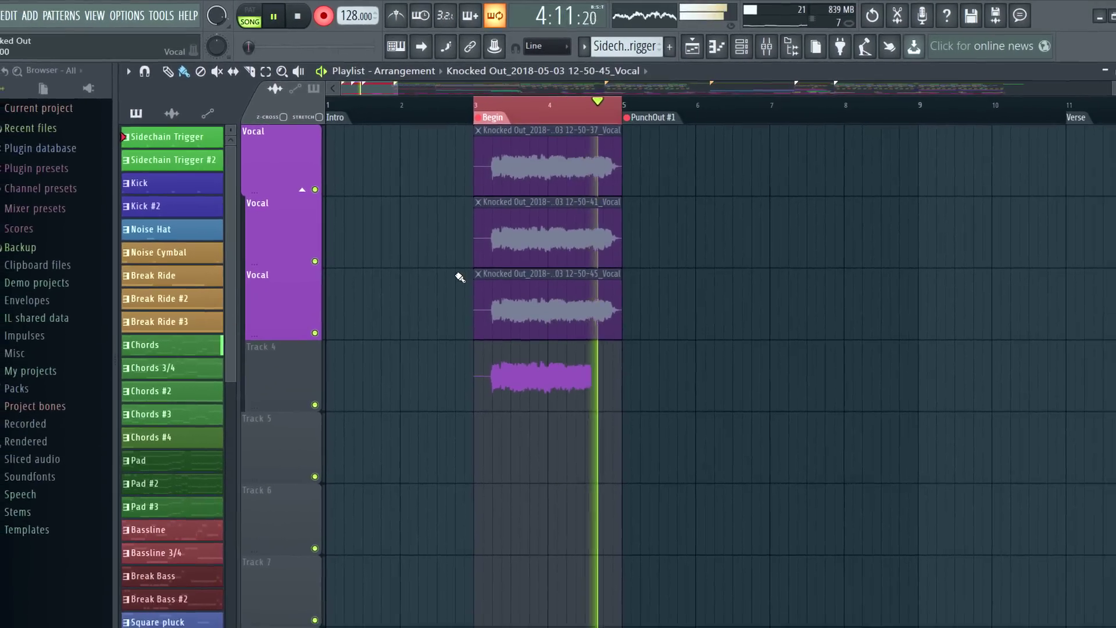
key("space")
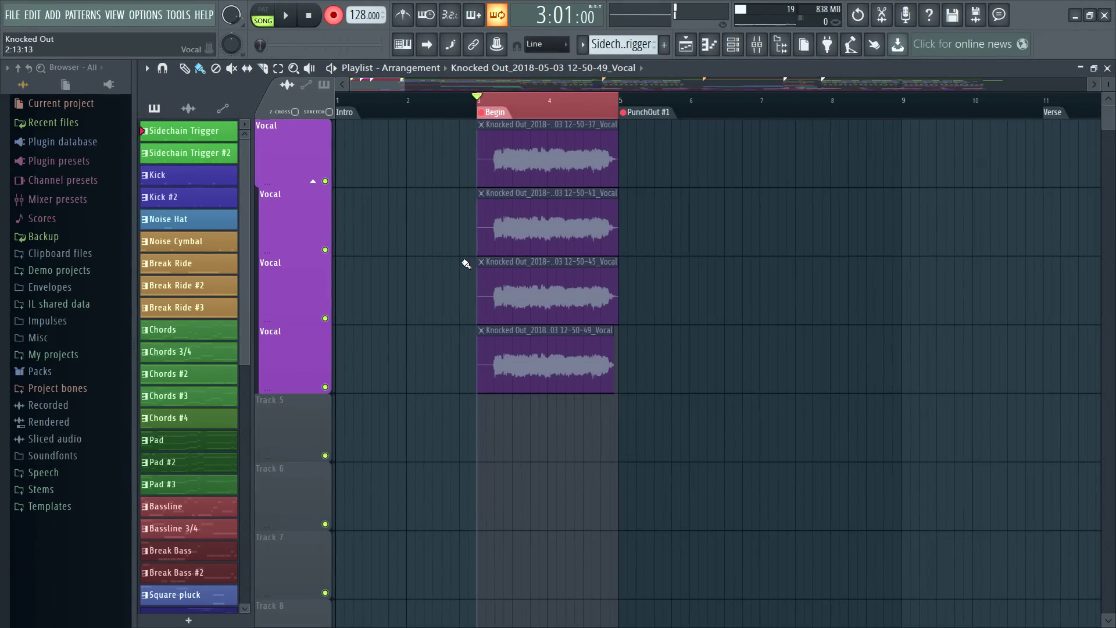
left_click(314, 181)
left_click(313, 182)
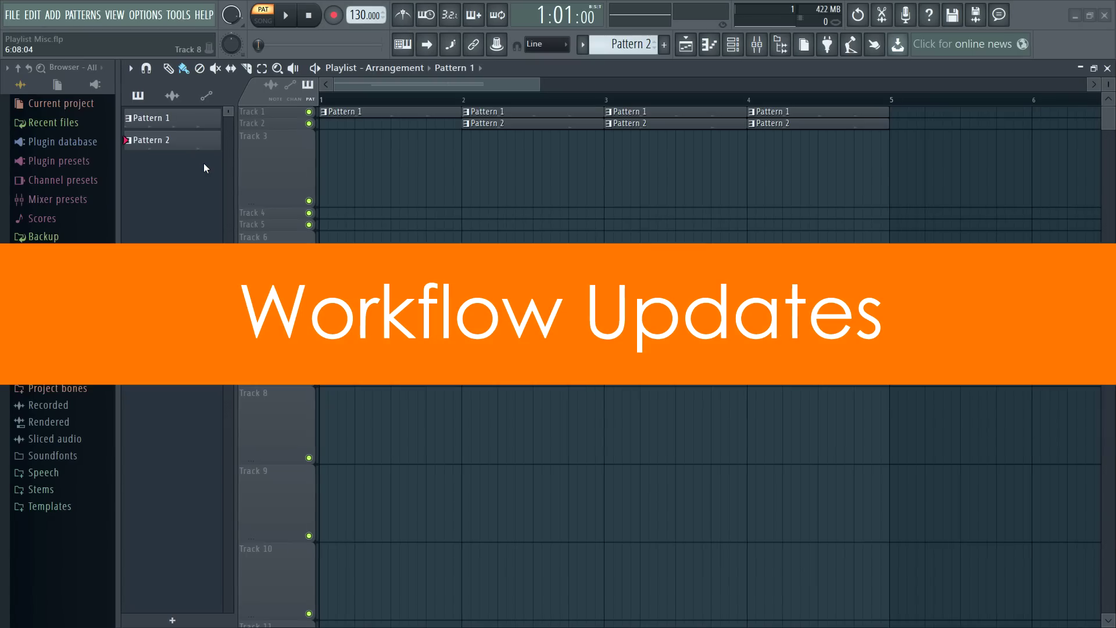
- Resize all playlist tracks to 100% height through the playlist view options
left_click(134, 73)
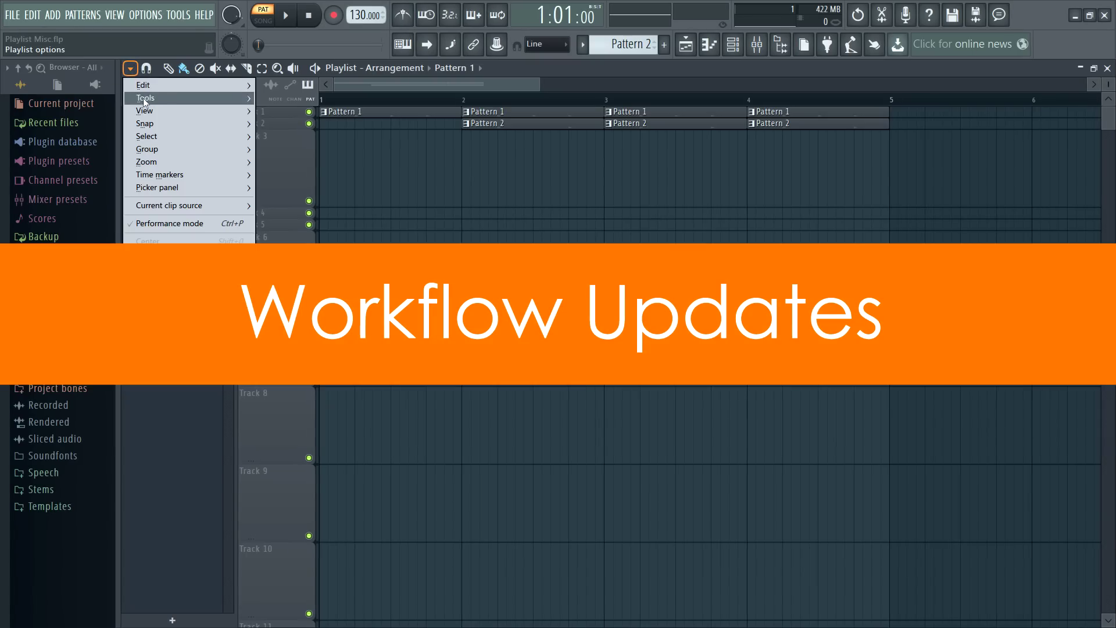
mouse_move(192, 111)
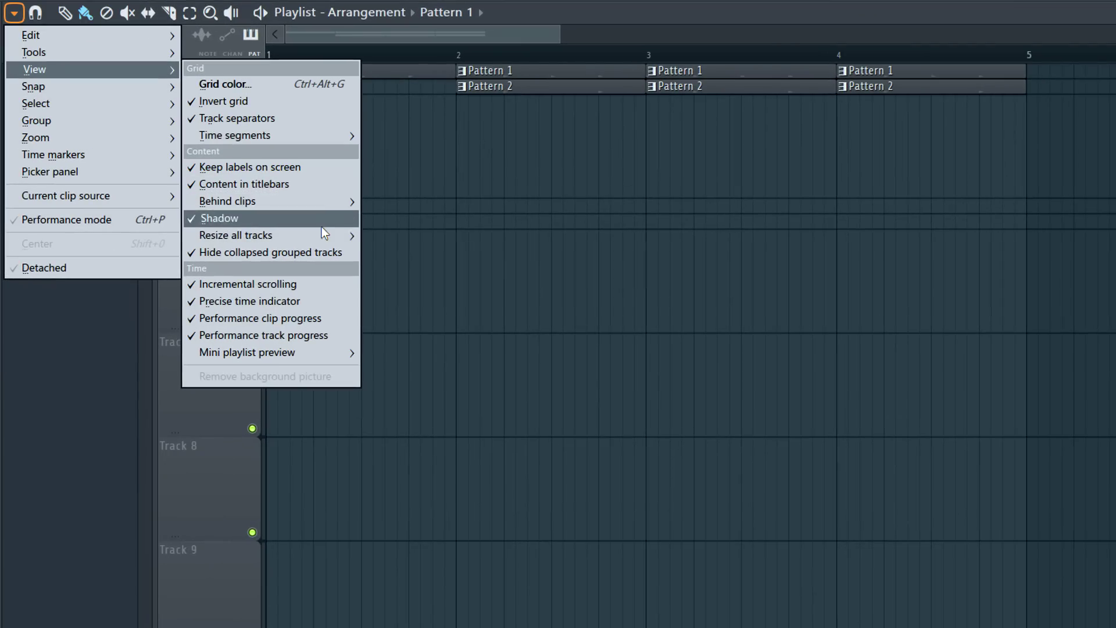
mouse_move(362, 232)
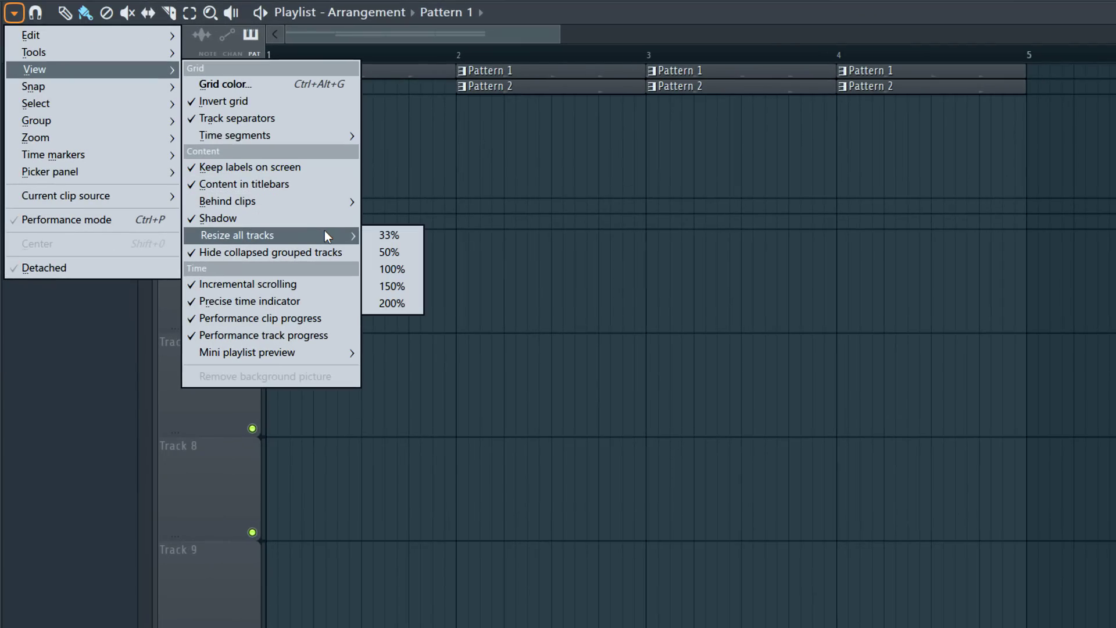
left_click(412, 275)
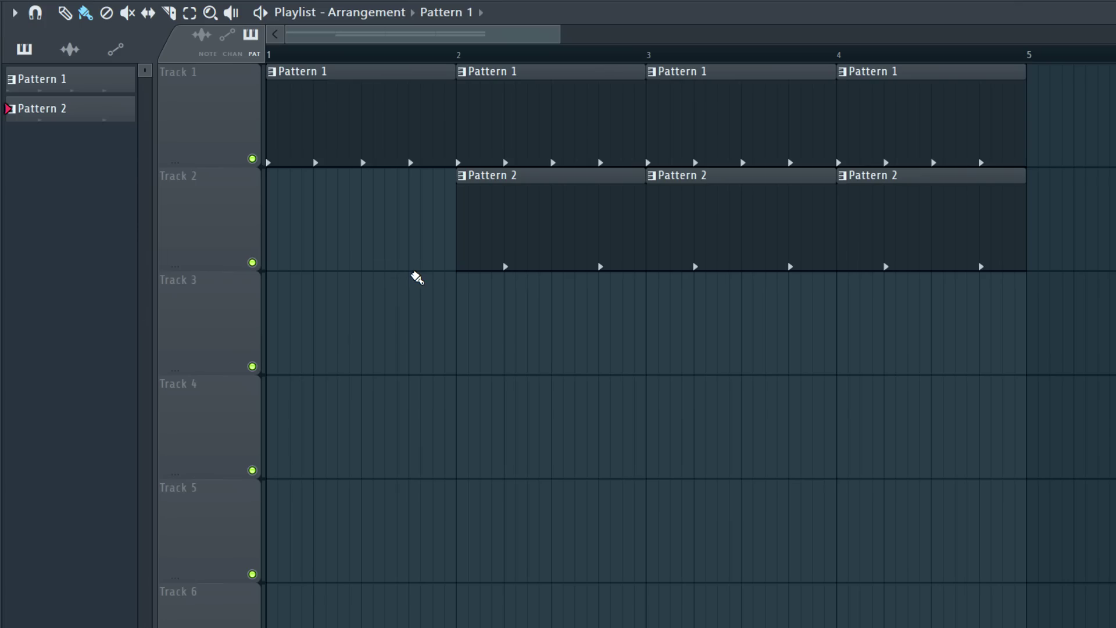
- Render Track 1's Pattern 1 clips from its start into a consolidated audio clip
right_click(205, 114)
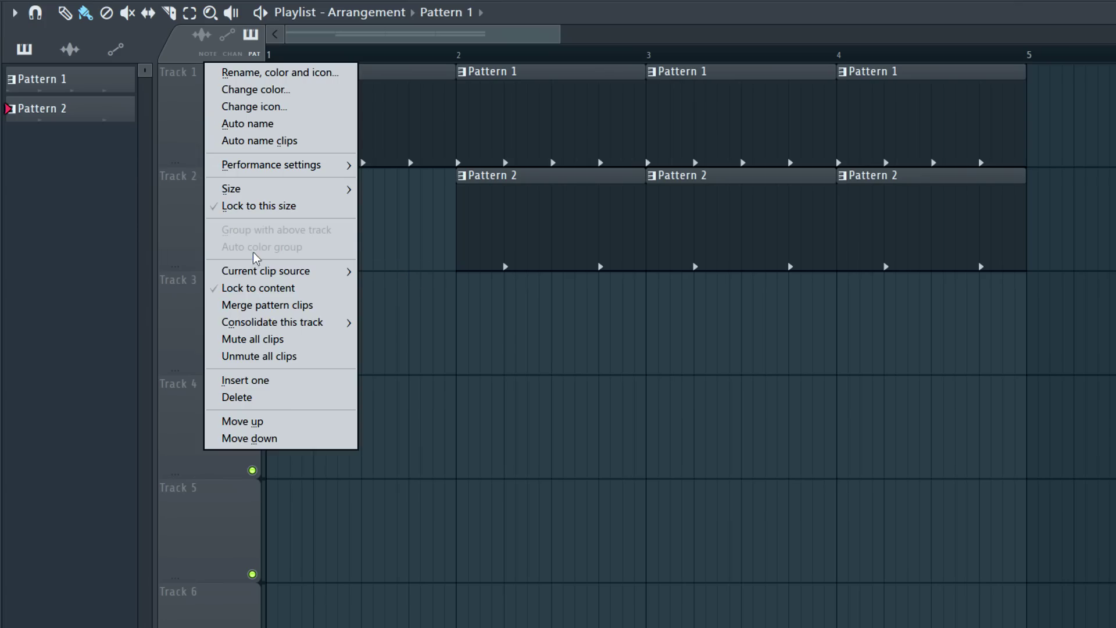
mouse_move(307, 330)
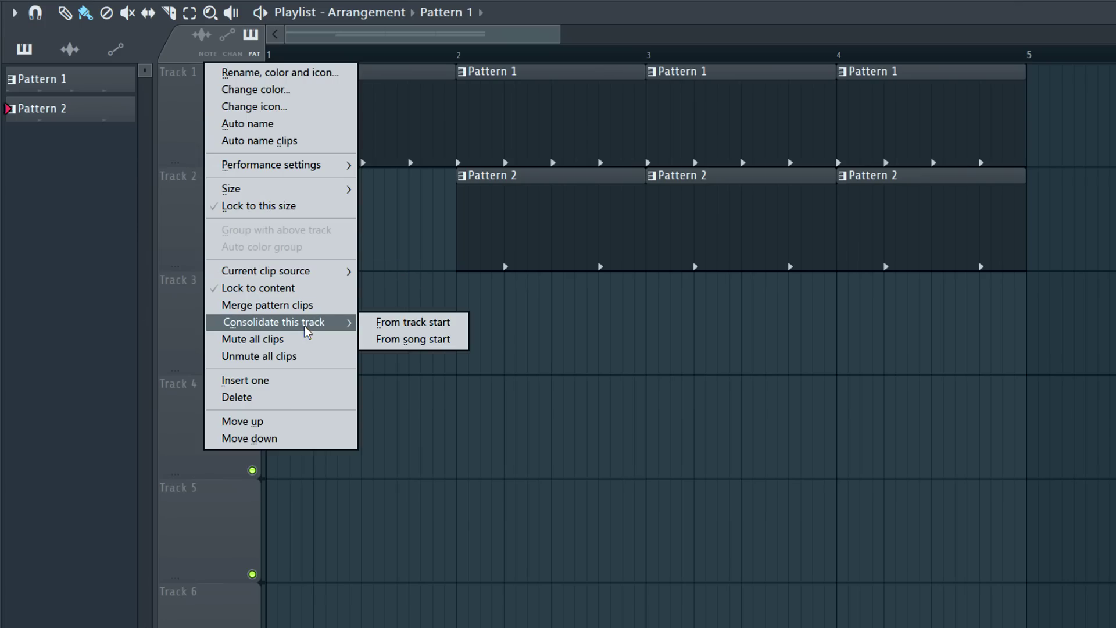
left_click(389, 329)
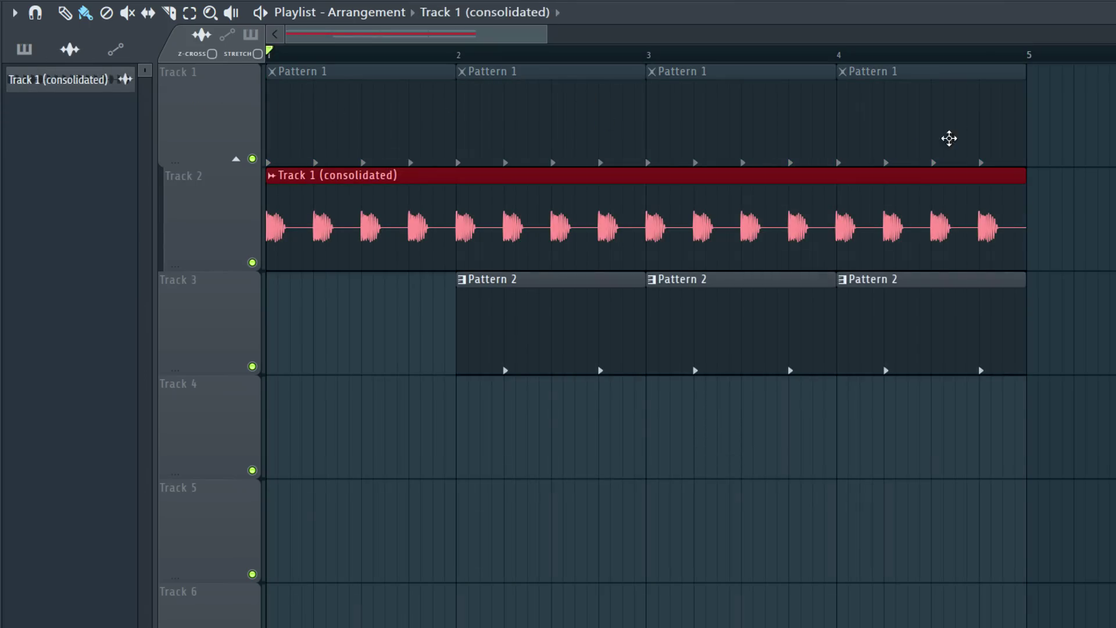
- Swap mutes so Track 2's consolidated clip plays instead of Track 1's patterns, then play
right_click(207, 118)
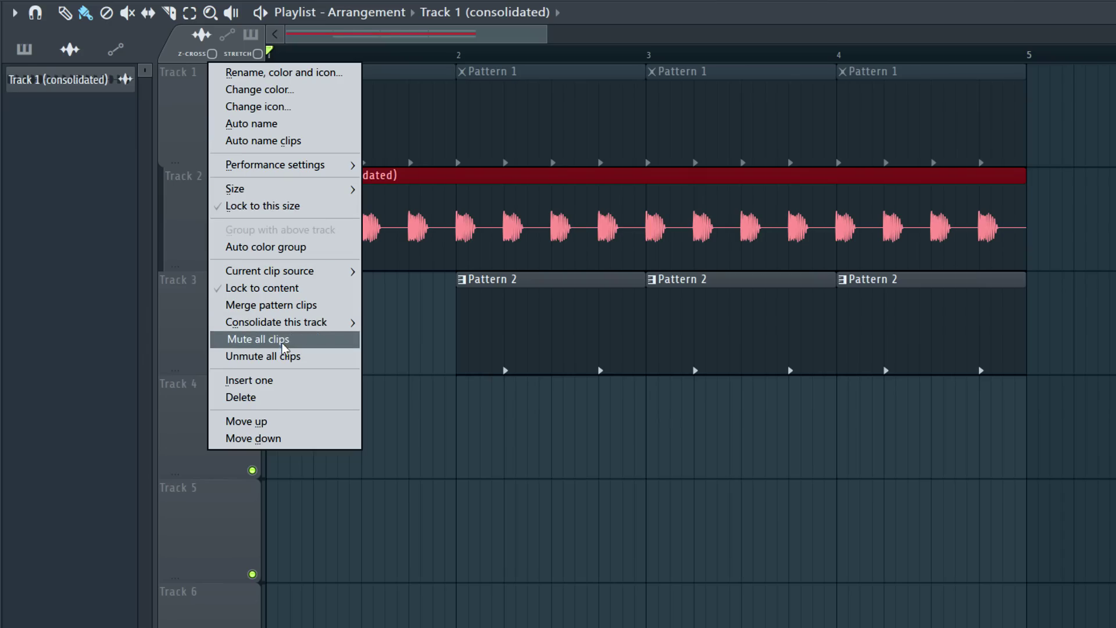
left_click(294, 361)
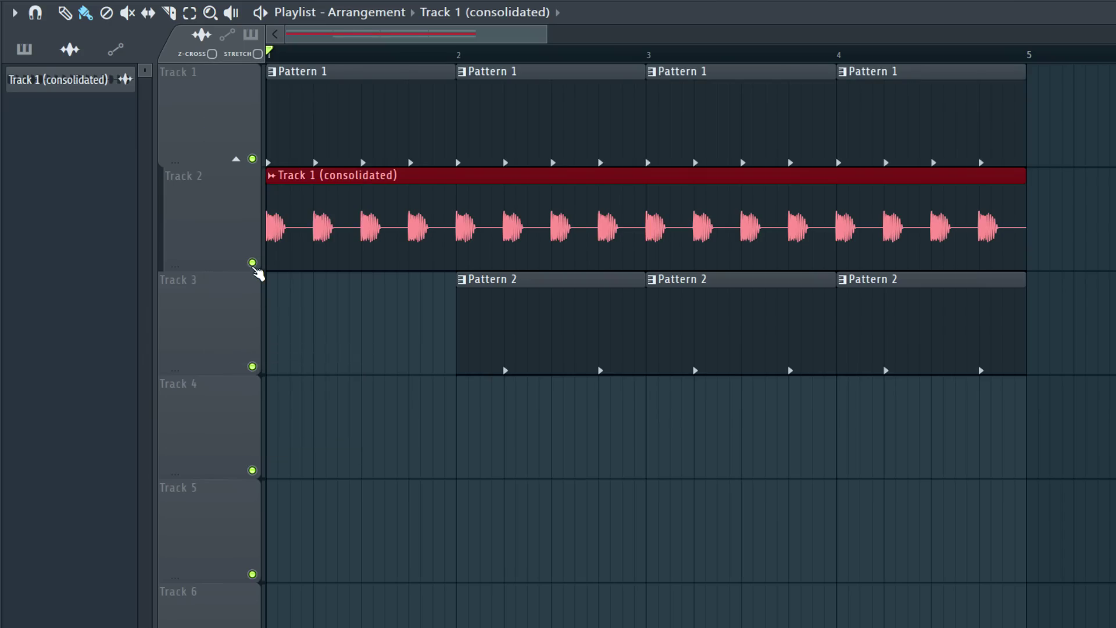
left_click(236, 160)
left_click(237, 159)
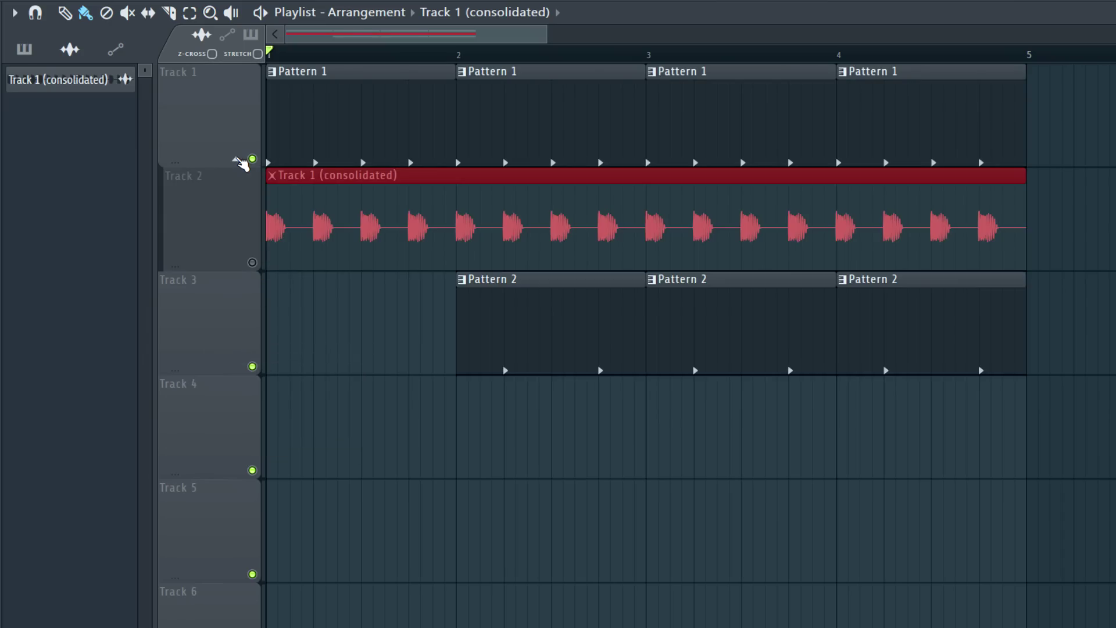
left_click(252, 262)
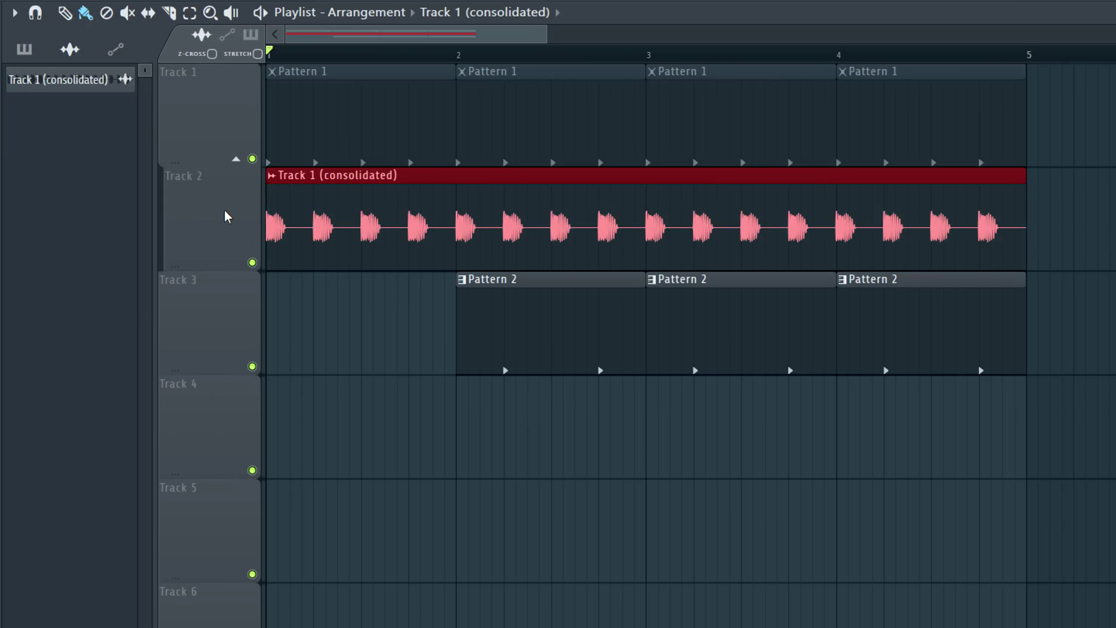
key("space")
key("space")
- Chop the consolidated audio clip into 1/12 loop slices, play it, then undo
left_click(272, 176)
mouse_move(331, 394)
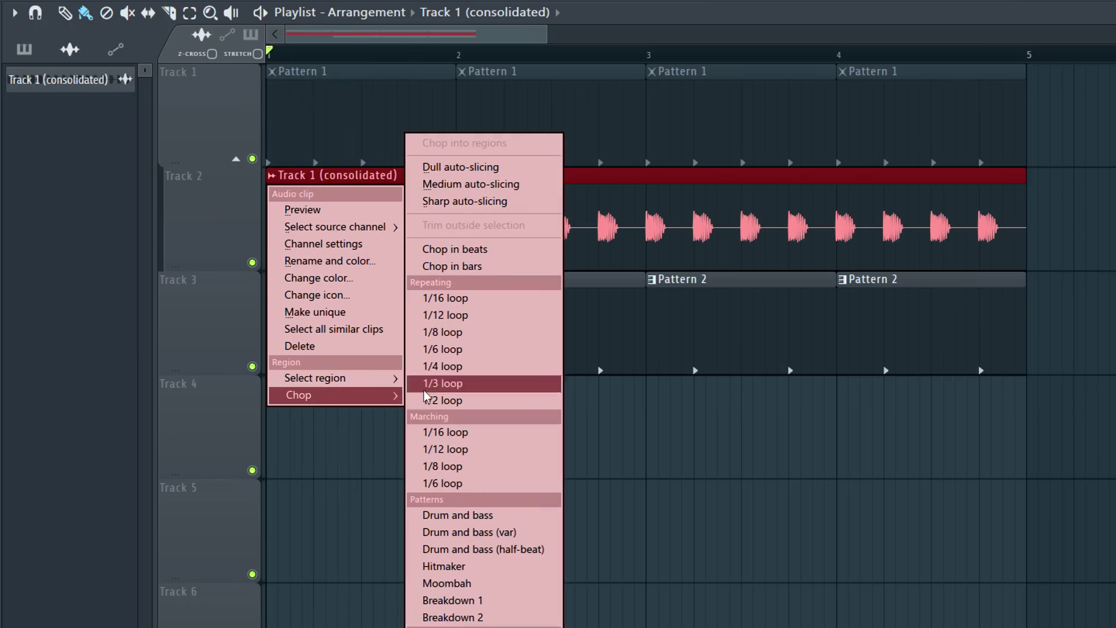
left_click(489, 321)
key("space")
key("space")
key("ctrl+z")
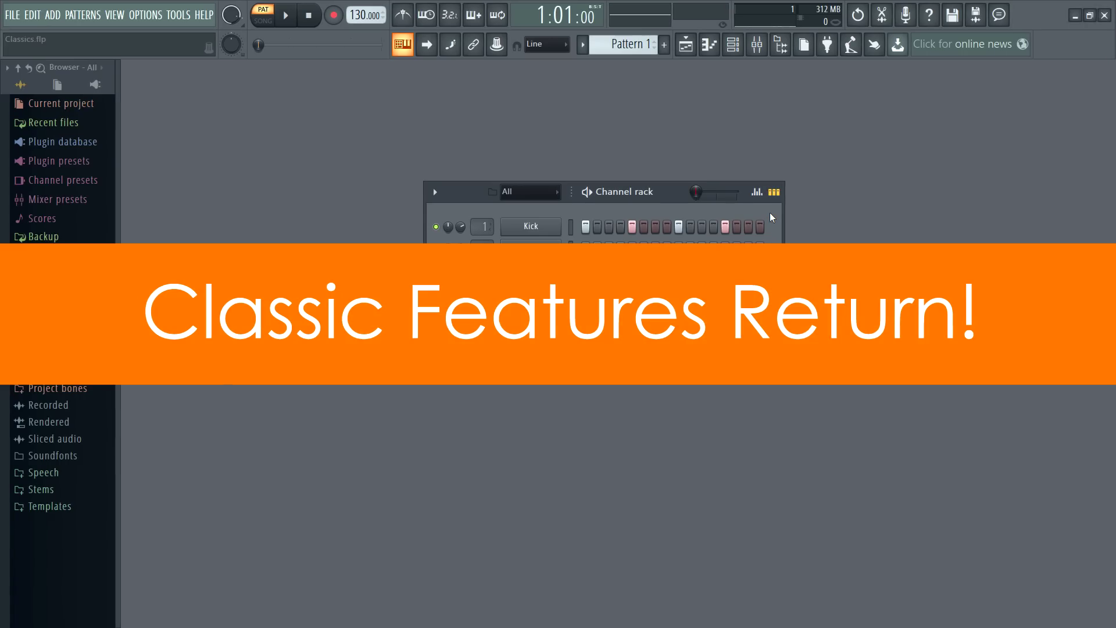
- Lower several Hat 2 step velocities and draw a descending fine-pitch ramp while the pattern plays
key("space")
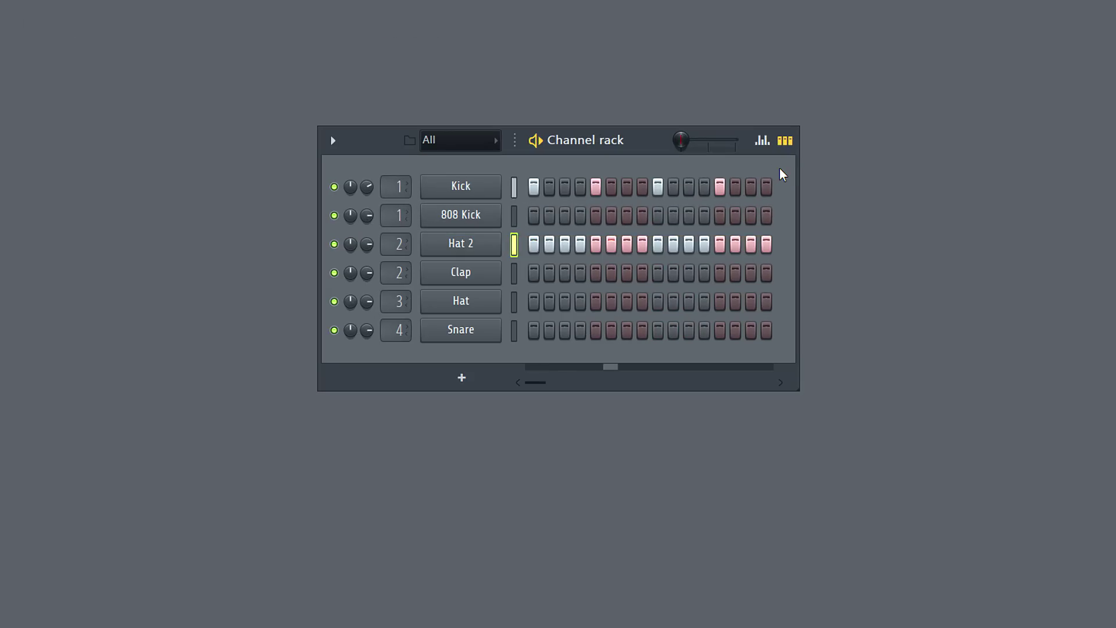
left_click(762, 140)
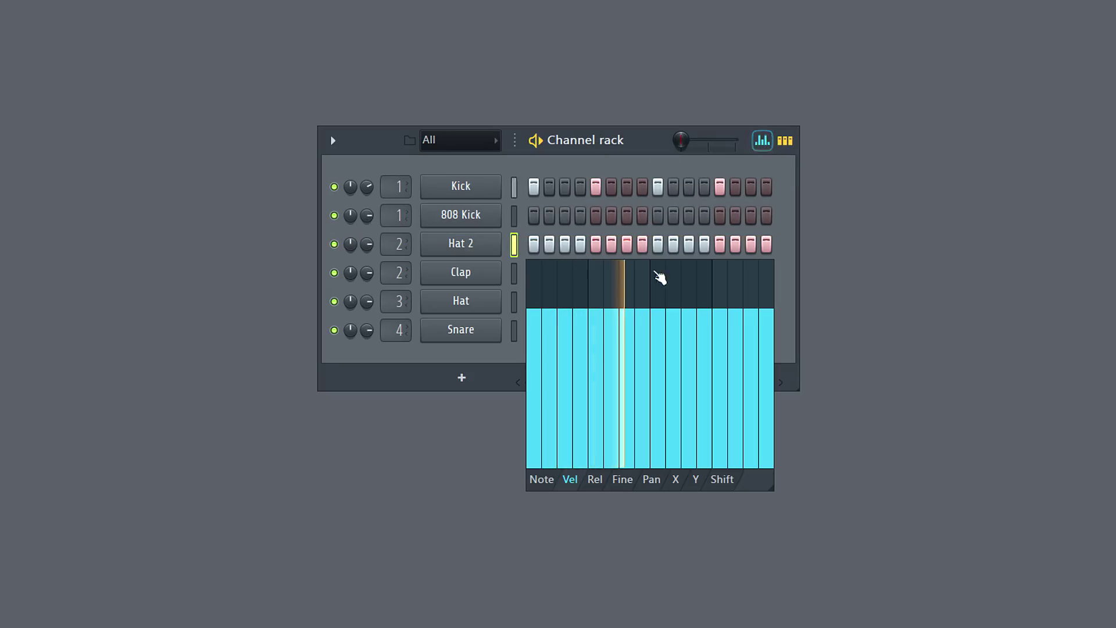
left_click_drag(552, 382, 755, 386)
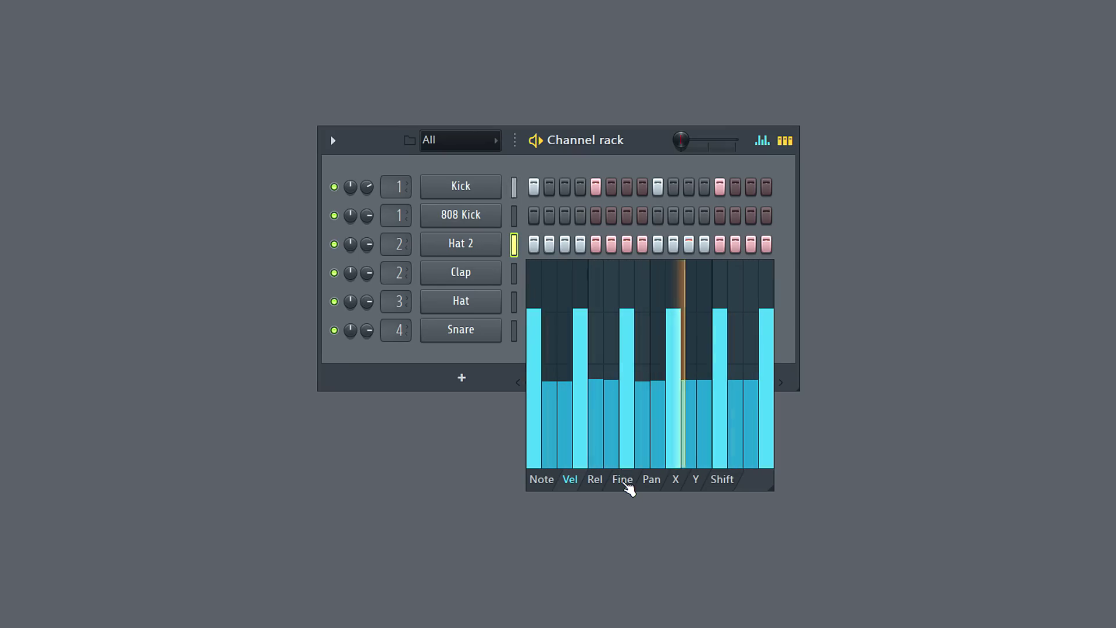
left_click(623, 480)
left_click_drag(542, 372, 779, 394)
- Pan Hat 2's steps 2, 6, 10, 15 and 16 alternately left and right
left_click(651, 479)
left_click(550, 281)
left_click(610, 442)
left_click(673, 297)
left_click(734, 418)
left_click(750, 294)
left_click(765, 452)
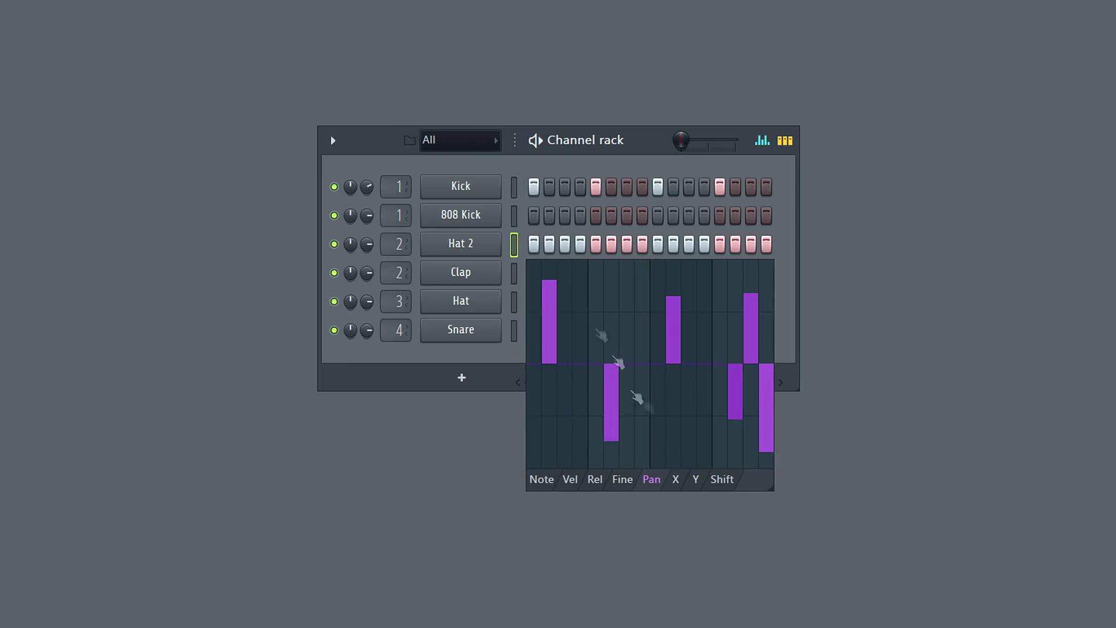
- Show the Kick's step note pitches, enlarge the editor and scroll through the note range
left_click(514, 187)
left_click(539, 424)
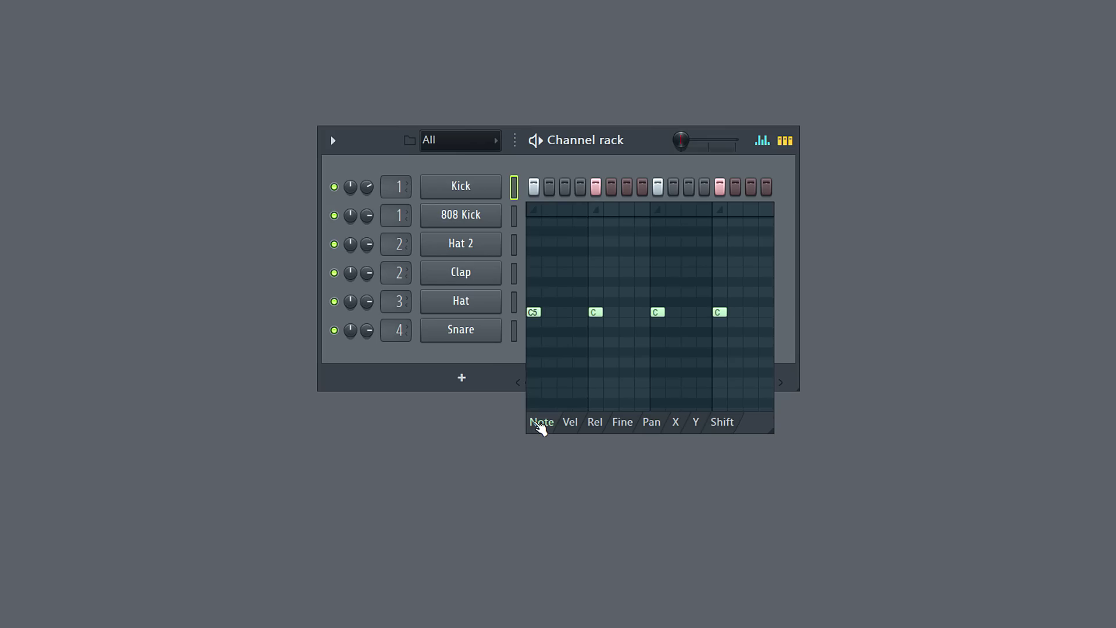
mouse_move(538, 314)
left_mouse_down()
mouse_move(541, 250)
mouse_move(535, 323)
left_mouse_up()
left_click_drag(771, 430, 789, 605)
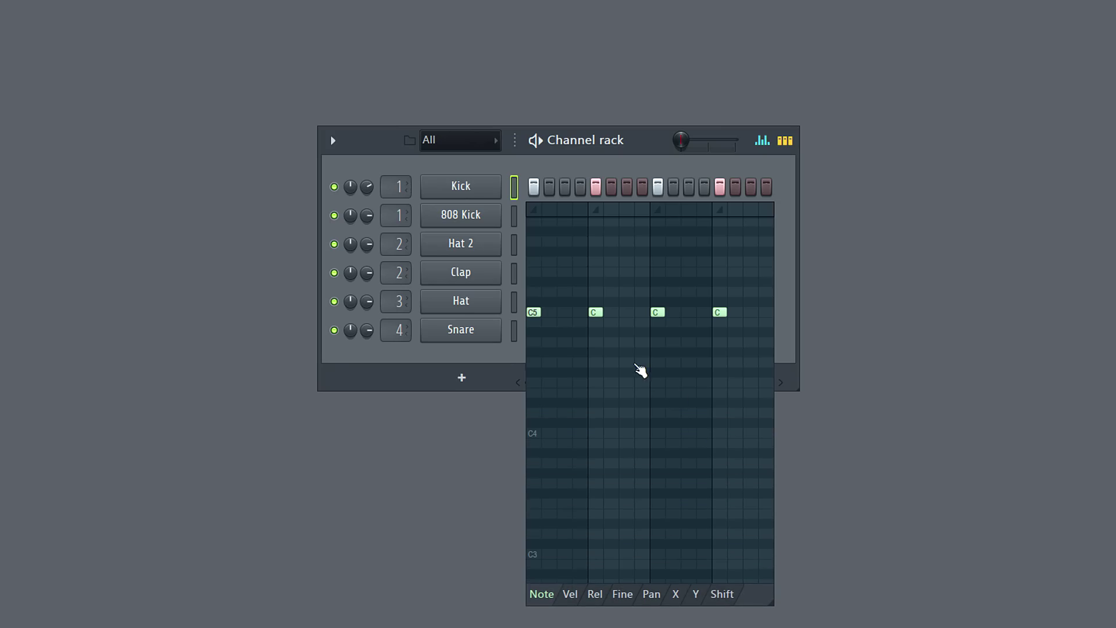
scroll(638, 369, "up", 10)
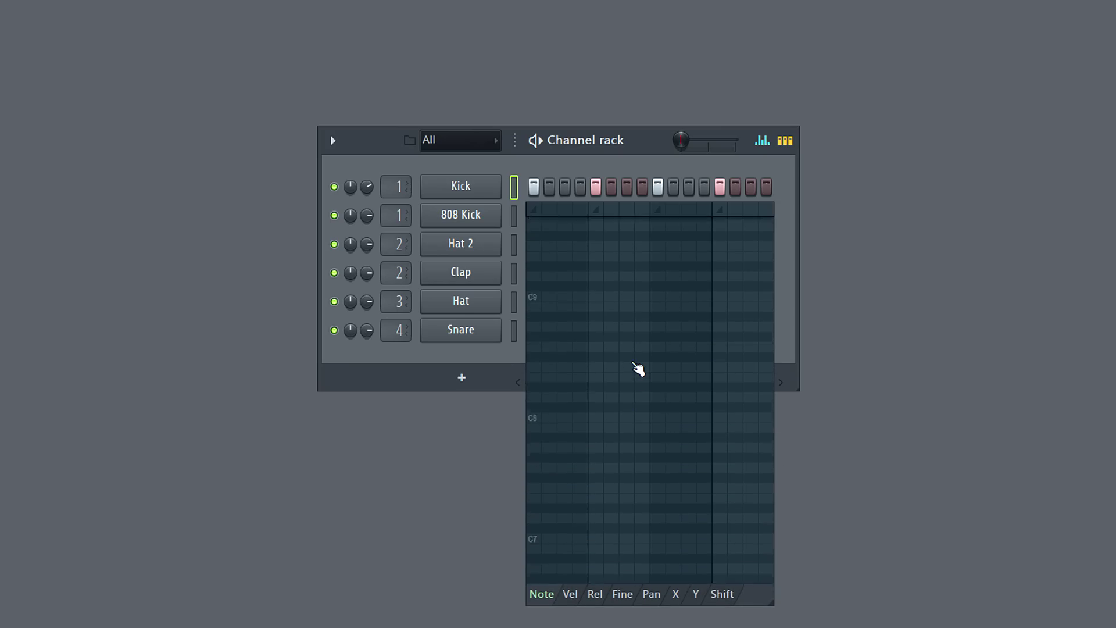
scroll(638, 369, "down", 10)
scroll(637, 370, "up", 1)
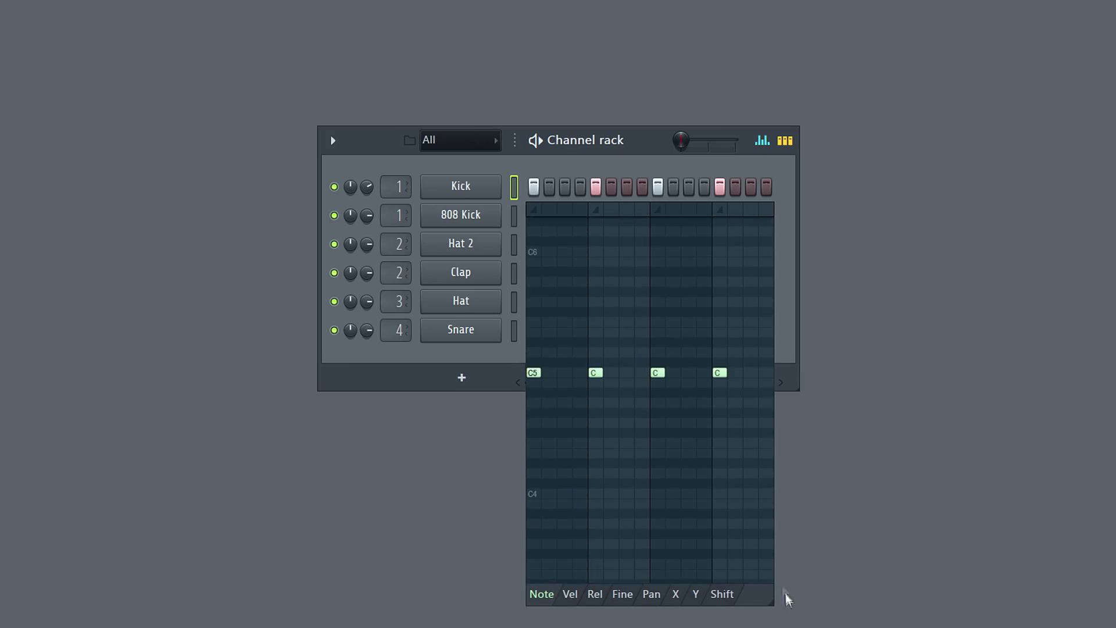
left_click_drag(787, 603, 755, 436)
- In the Kick's sample settings, adjust START OFFSET and SMP START, then undo the trim
left_click(762, 140)
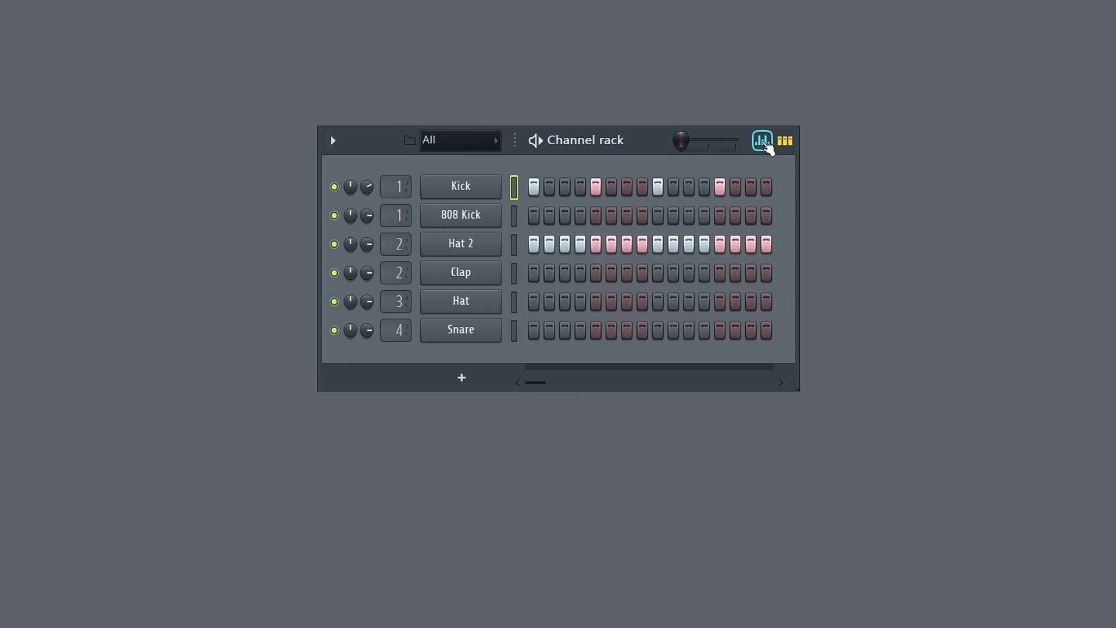
left_click(484, 195)
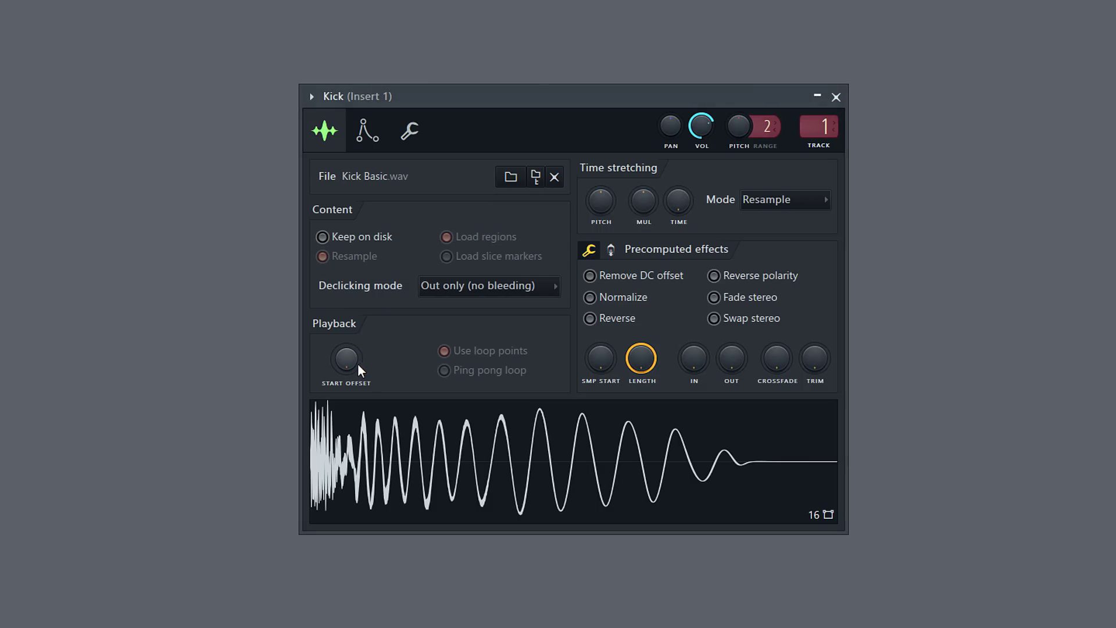
mouse_move(350, 362)
left_mouse_down()
mouse_move(350, 325)
mouse_move(350, 363)
left_mouse_up()
left_click_drag(605, 361, 641, 358)
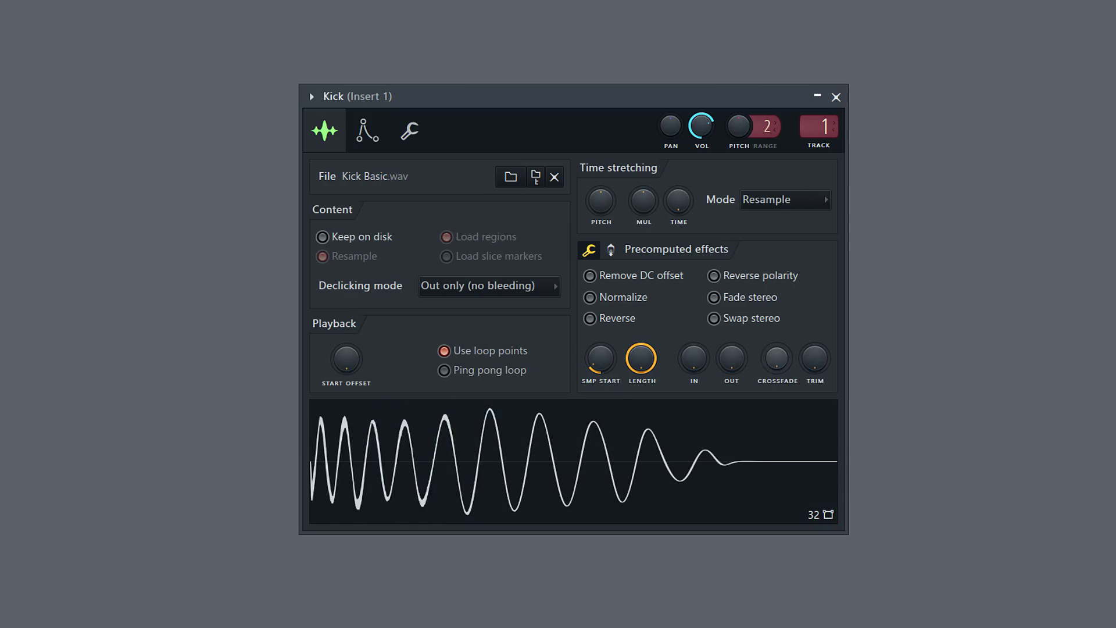
key("ctrl+z")
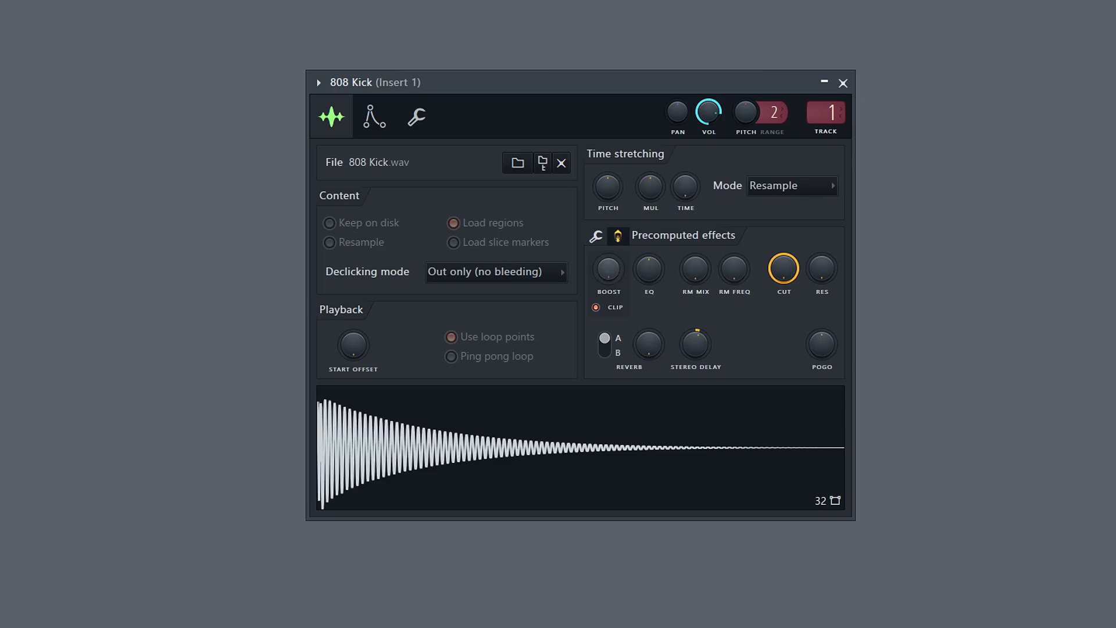
- Boost the 808 Kick into clipping and turn up its RM MIX and POGO knobs
mouse_move(608, 272)
left_mouse_down()
mouse_move(608, 247)
mouse_move(611, 272)
left_mouse_up()
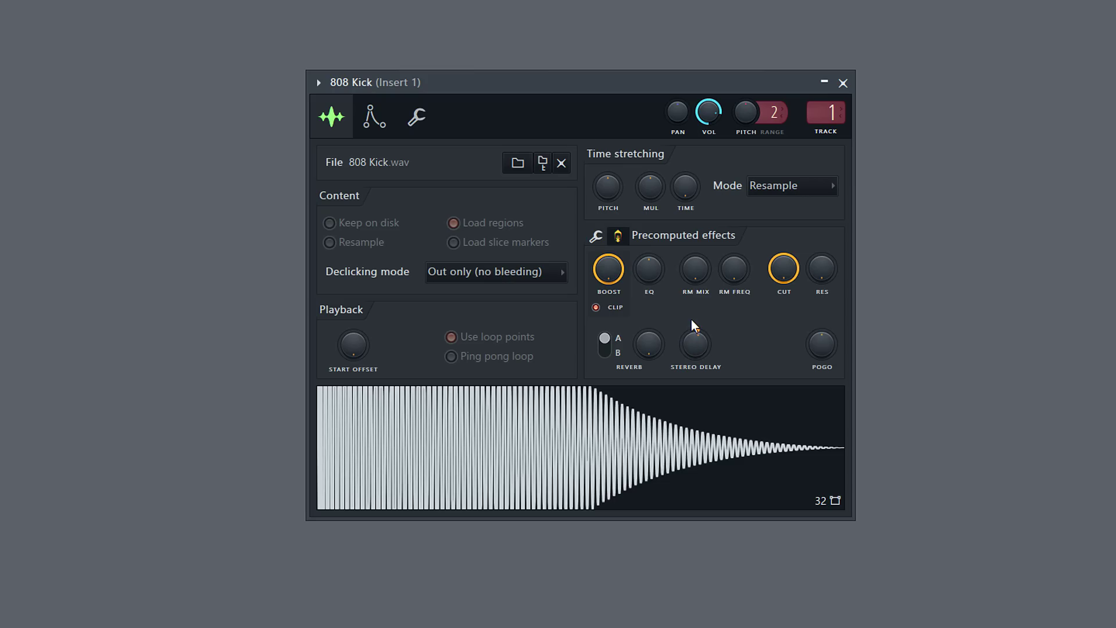
left_click_drag(703, 272, 703, 233)
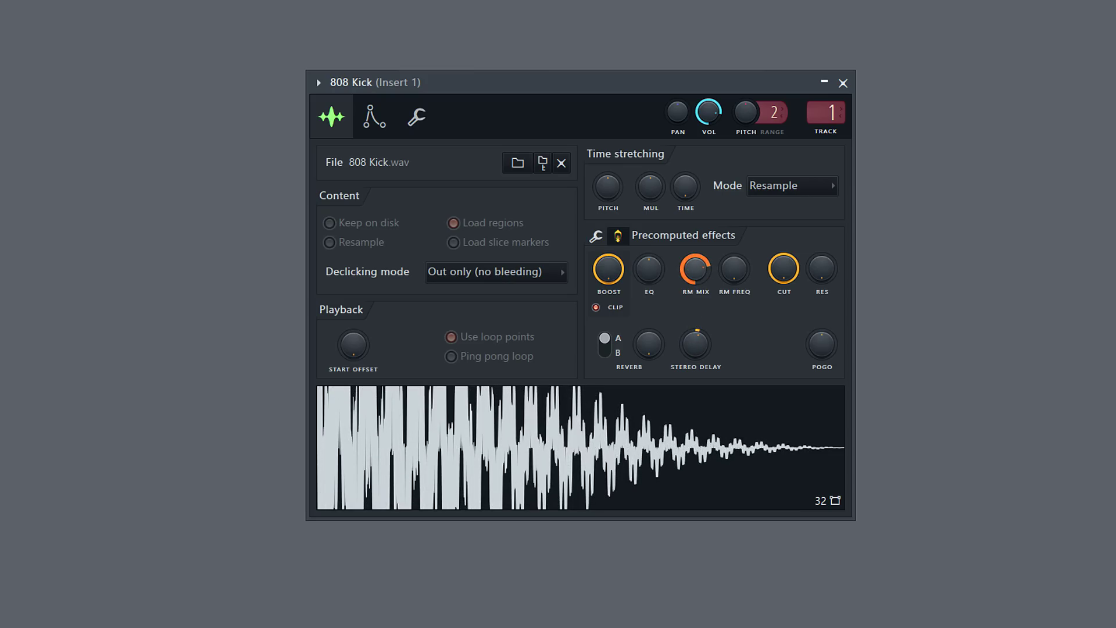
left_click_drag(821, 344, 821, 326)
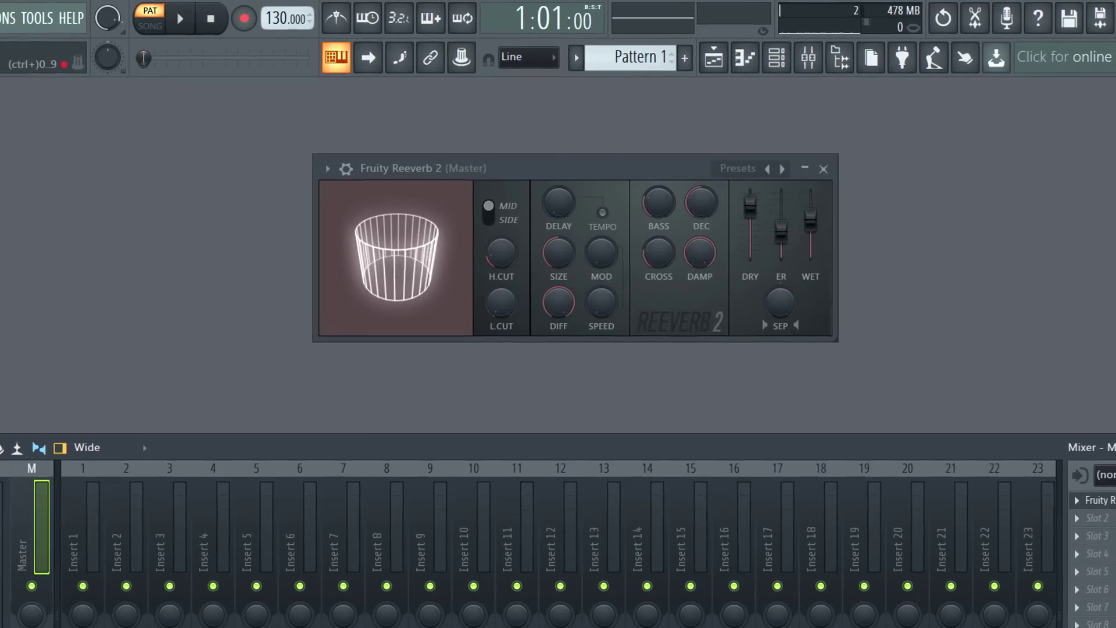
- Audition the song while raising Fruity Reeverb 2's MOD depth and sweeping its SPEED knob
key("space")
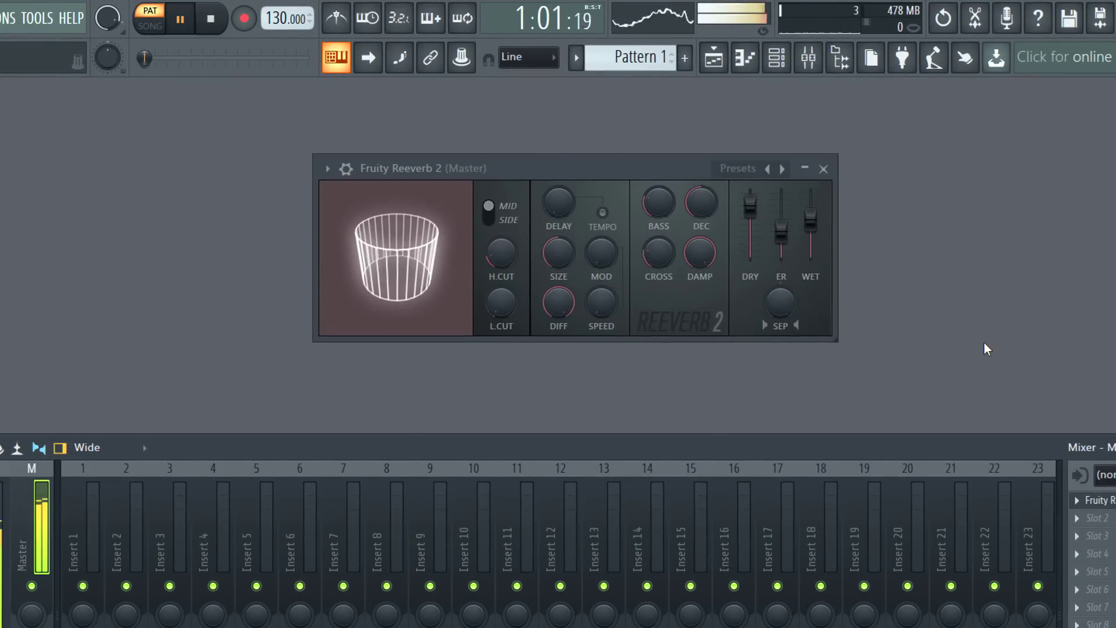
key("space")
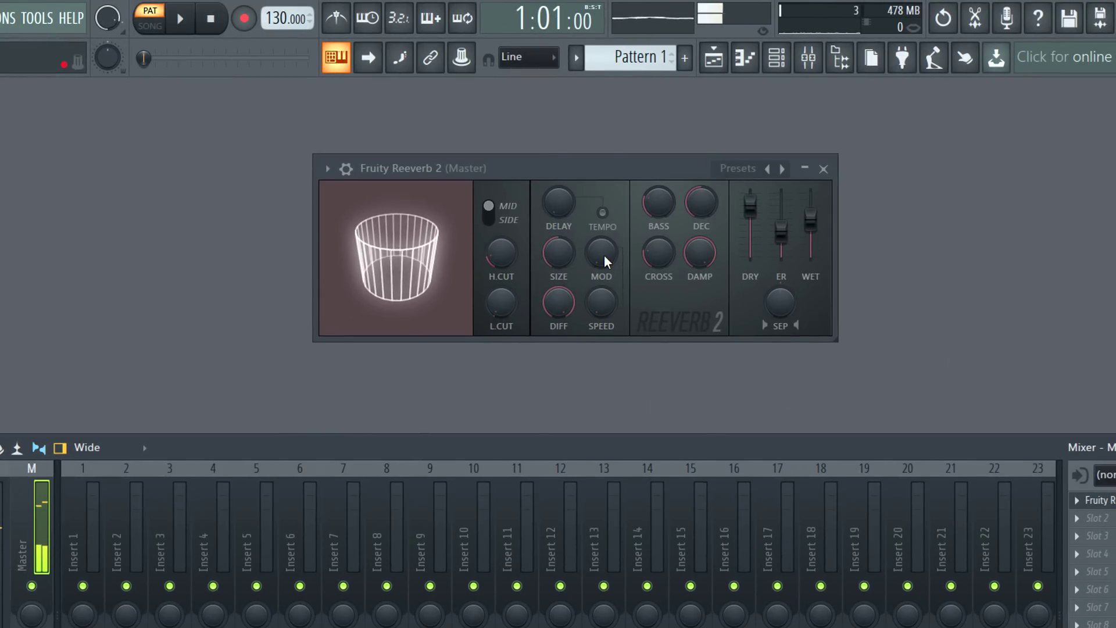
left_click_drag(604, 255, 604, 238)
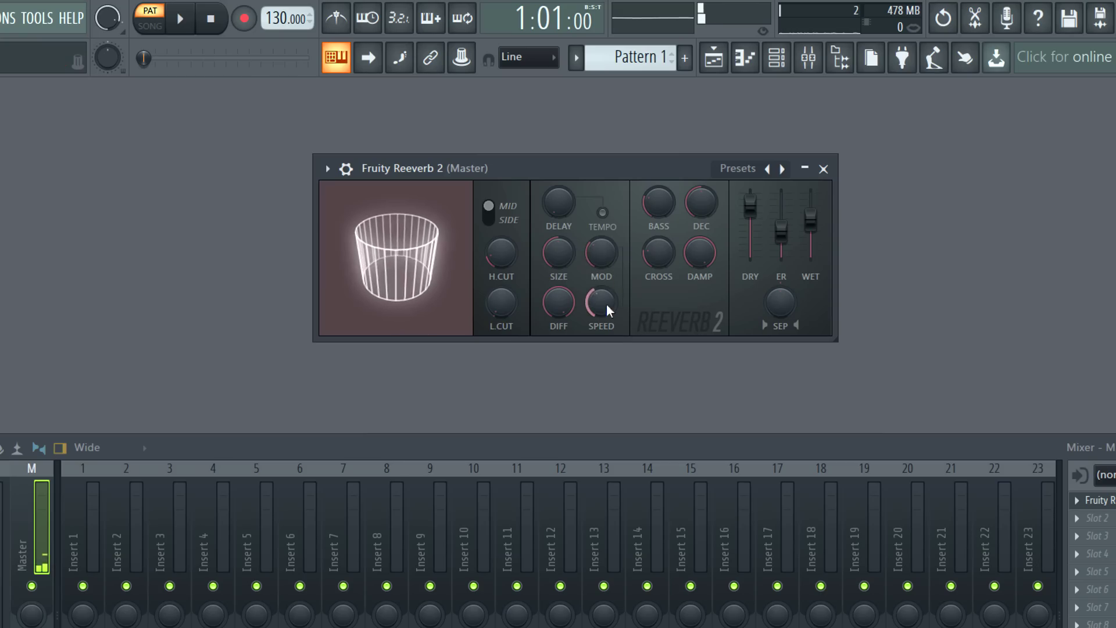
left_click_drag(606, 303, 597, 353)
key("space")
key("space")
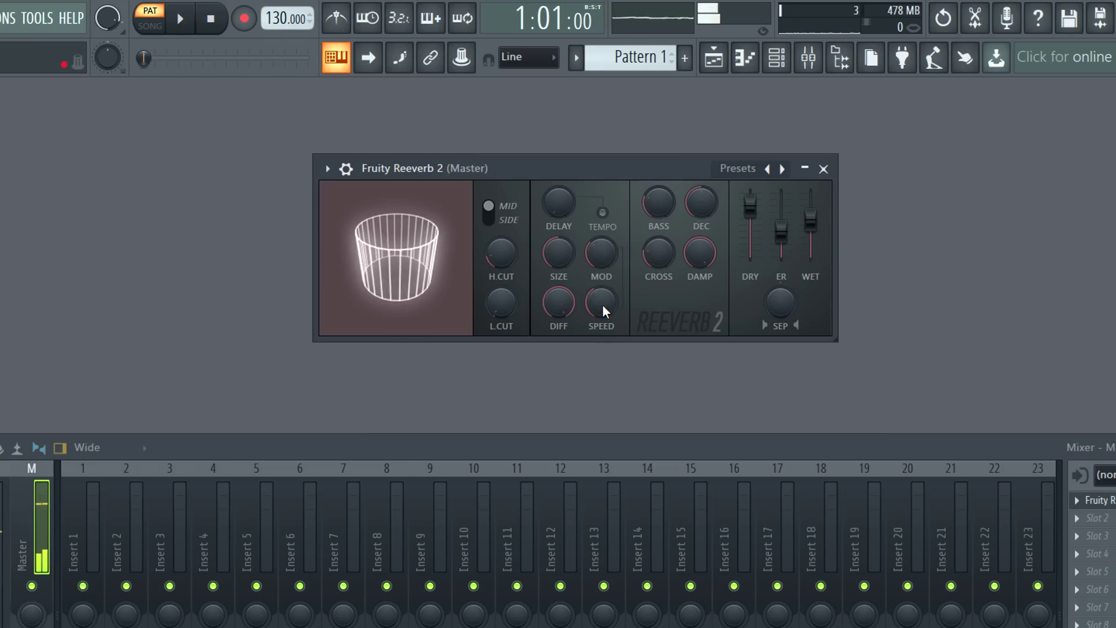
mouse_move(602, 304)
left_mouse_down()
mouse_move(603, 256)
mouse_move(602, 308)
left_mouse_up()
mouse_move(600, 253)
left_mouse_down()
mouse_move(600, 210)
mouse_move(601, 255)
left_mouse_up()
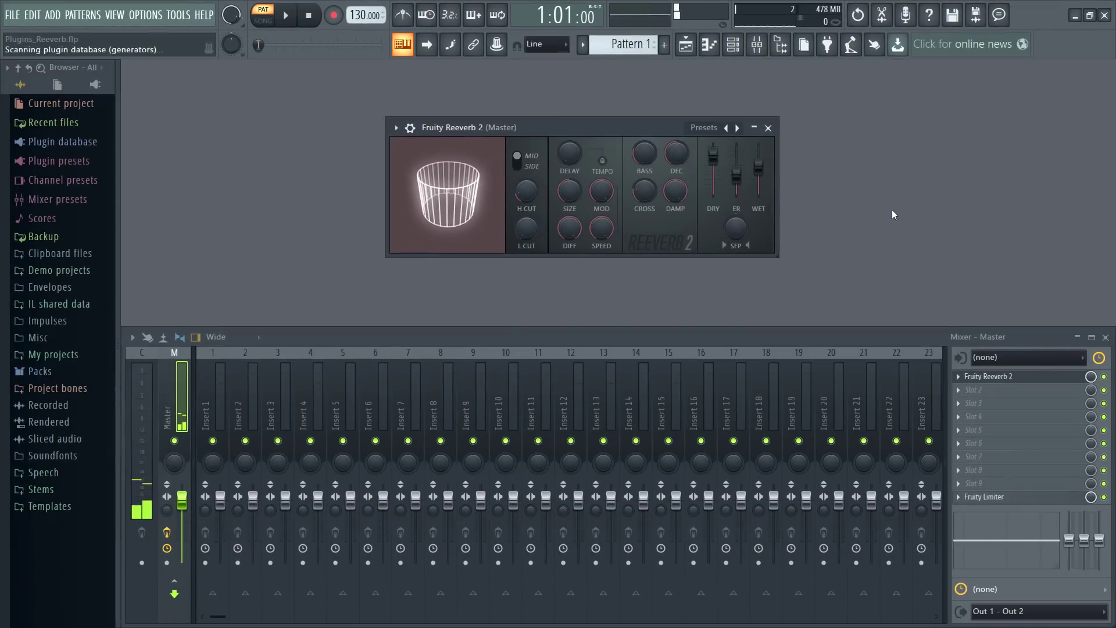
- Add Fruity Convolver to the Master and load the Linear phase EQ (long compensated) preset
key("F8")
left_click_drag(816, 123, 980, 377)
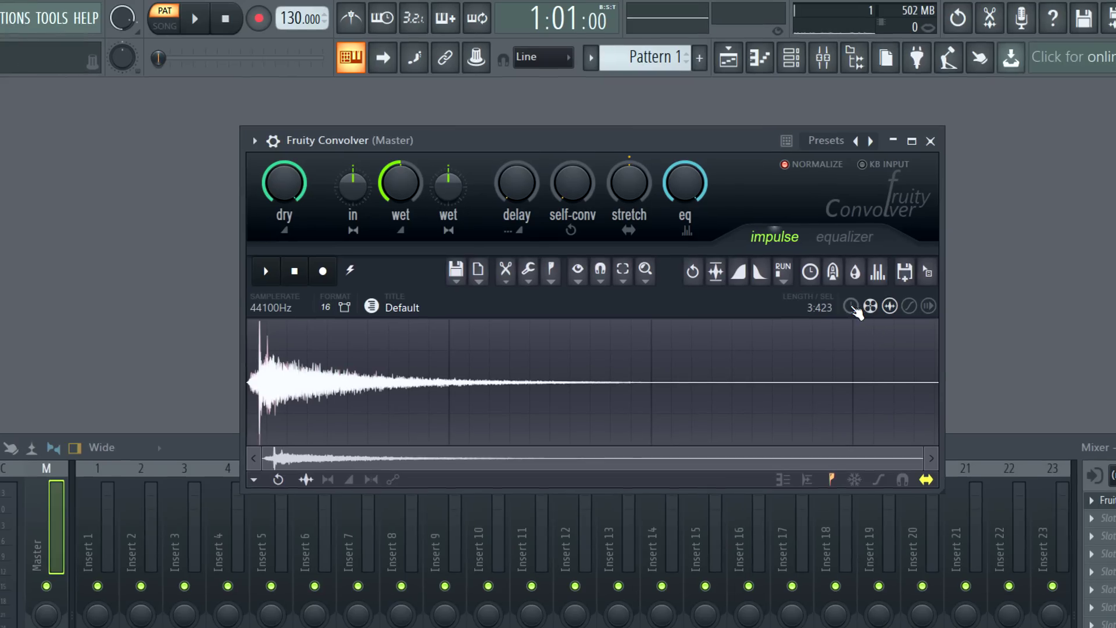
left_click(850, 306)
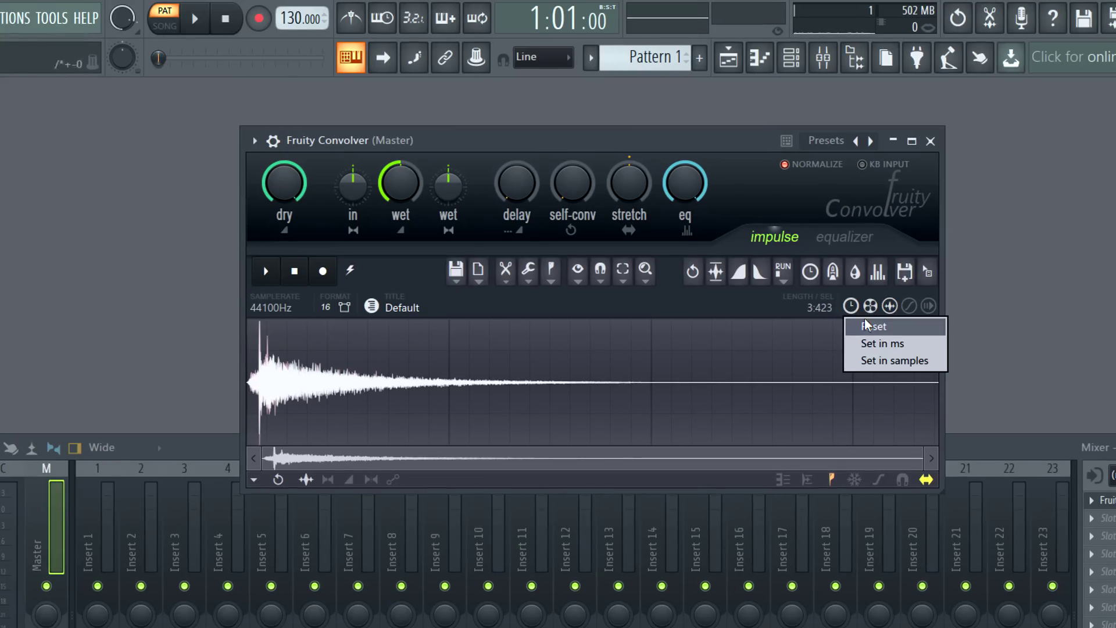
left_click(870, 144)
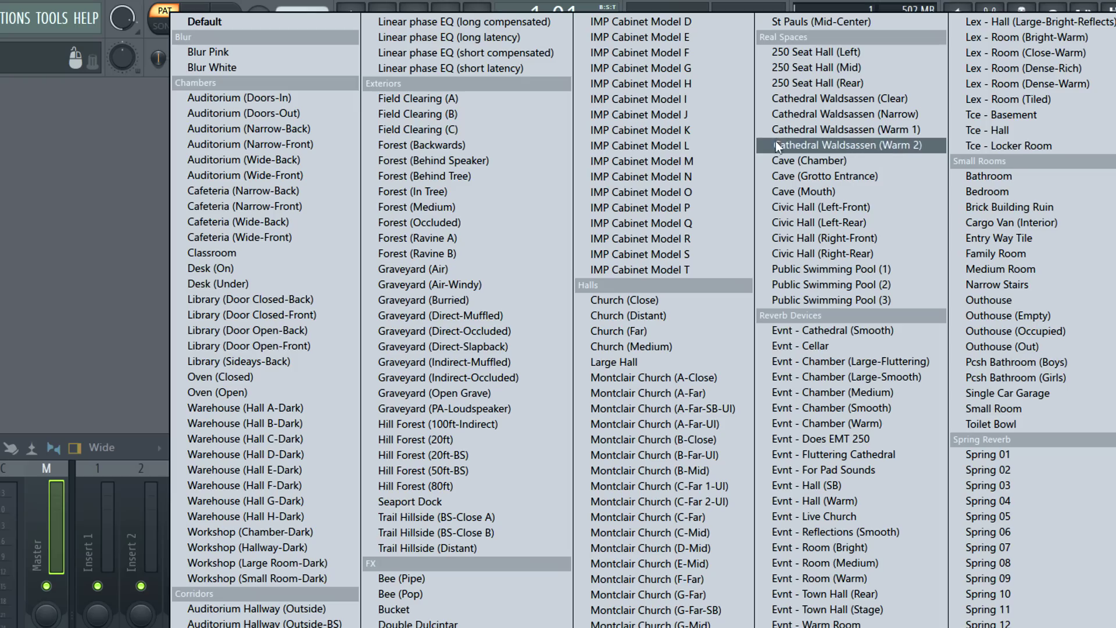
left_click(496, 23)
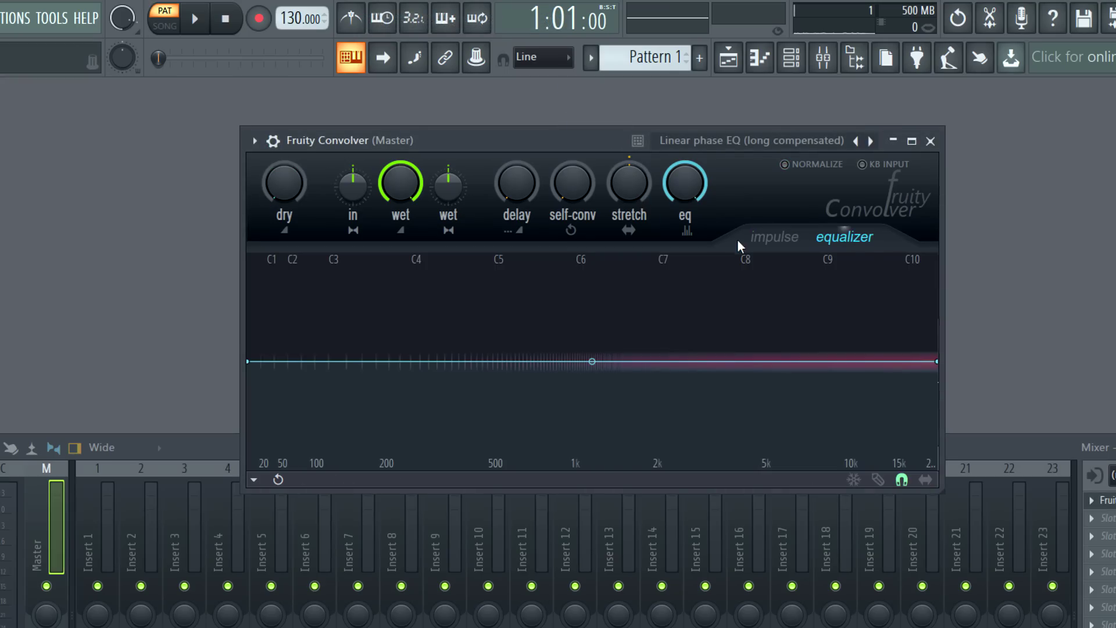
- Audition the Convolver while cutting the lows and adding an EQ point near 1 kHz
key("space")
left_click_drag(331, 362, 370, 470)
key("space")
right_click(565, 361)
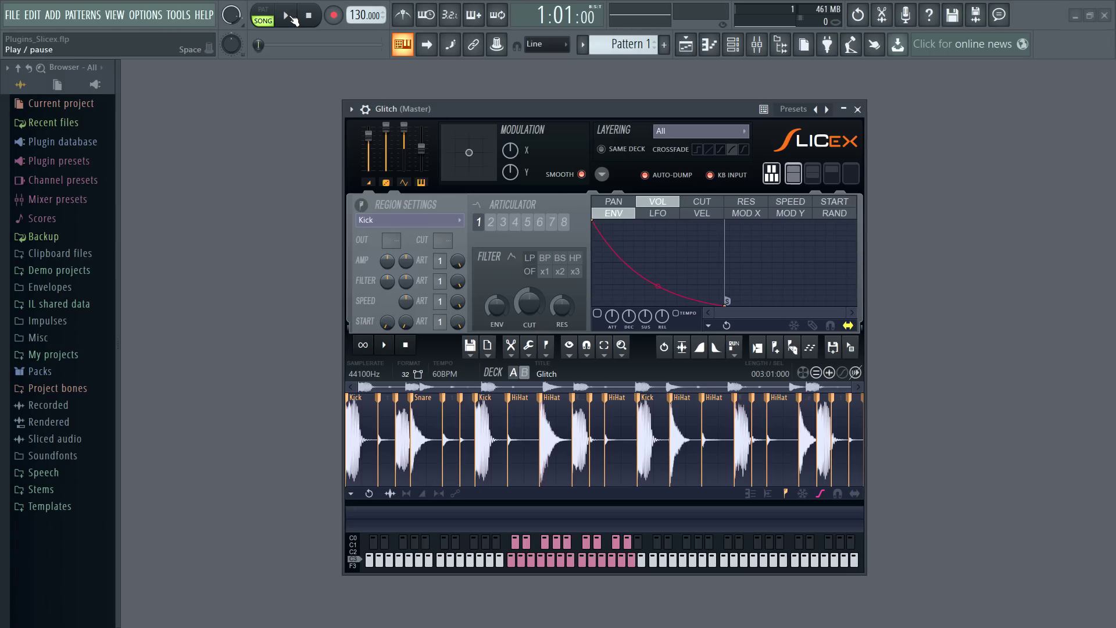
- Play the Slicex demo, assign all slices to cut group 5, and select a HiHat slice region
left_click(287, 17)
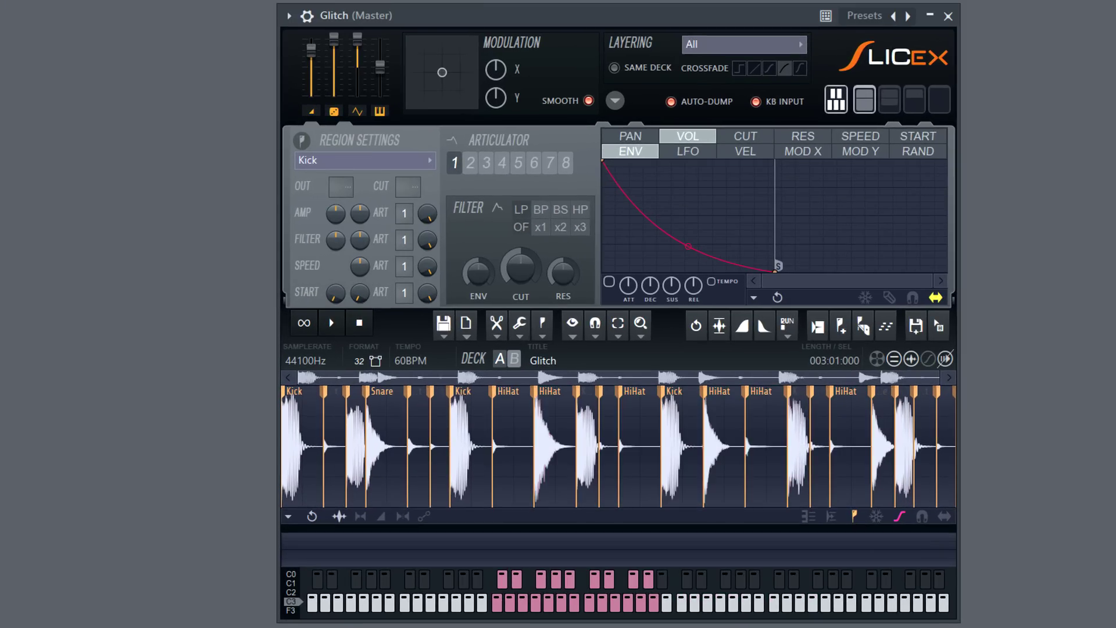
left_click(543, 335)
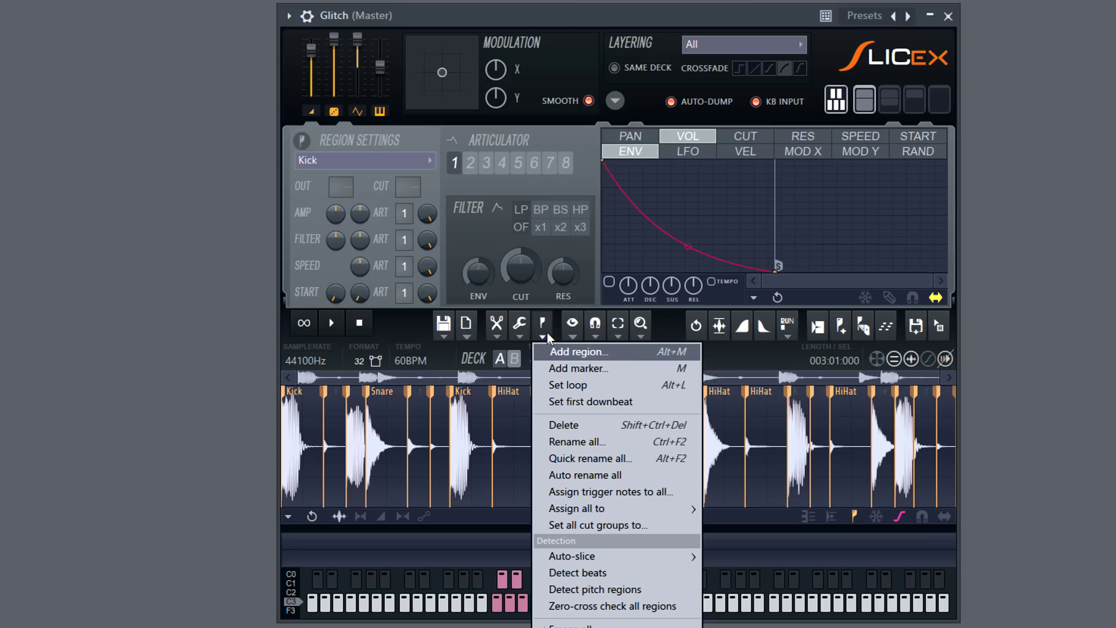
left_click(590, 531)
type("5")
key("Return")
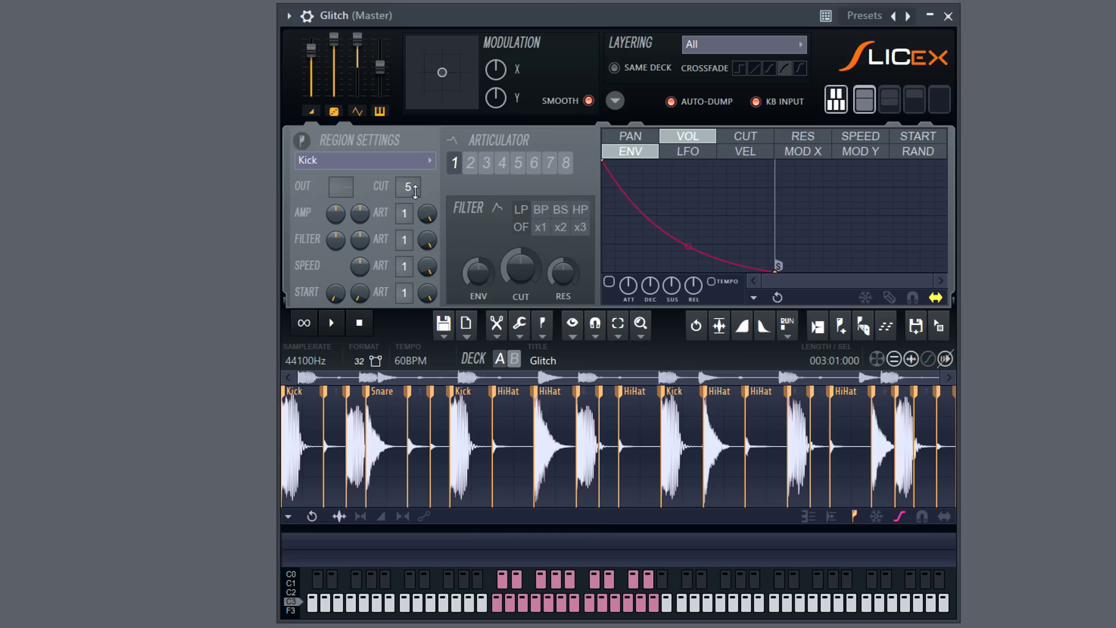
left_click(428, 161)
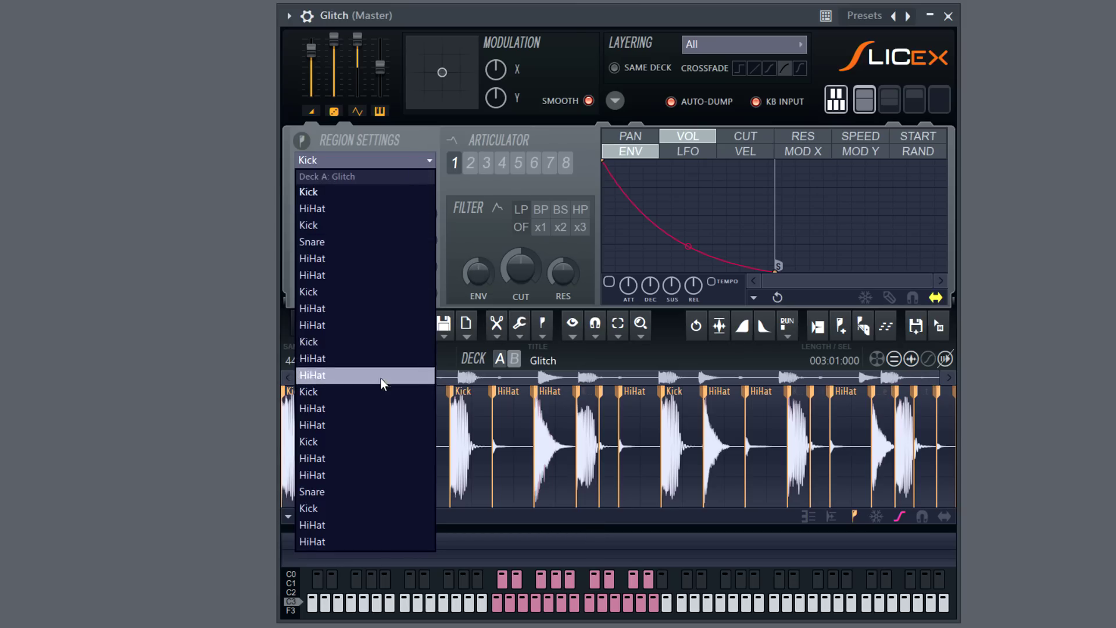
left_click(379, 404)
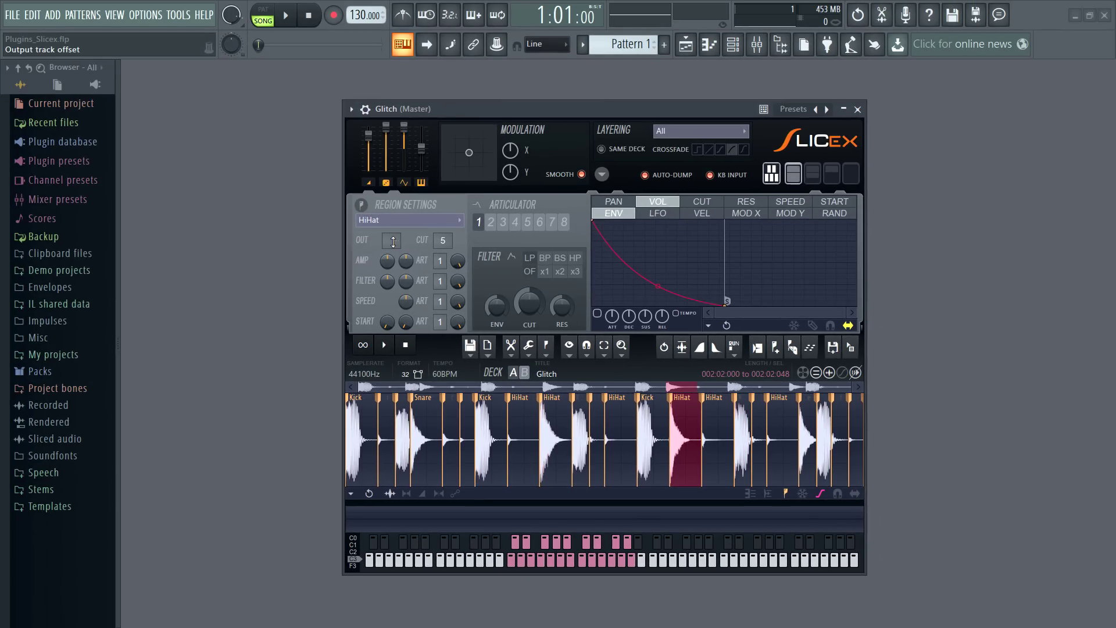
- Set DirectWave zone SYM_STR_F_3's Loop Type to One-Shot in the sample editor
left_click(393, 240)
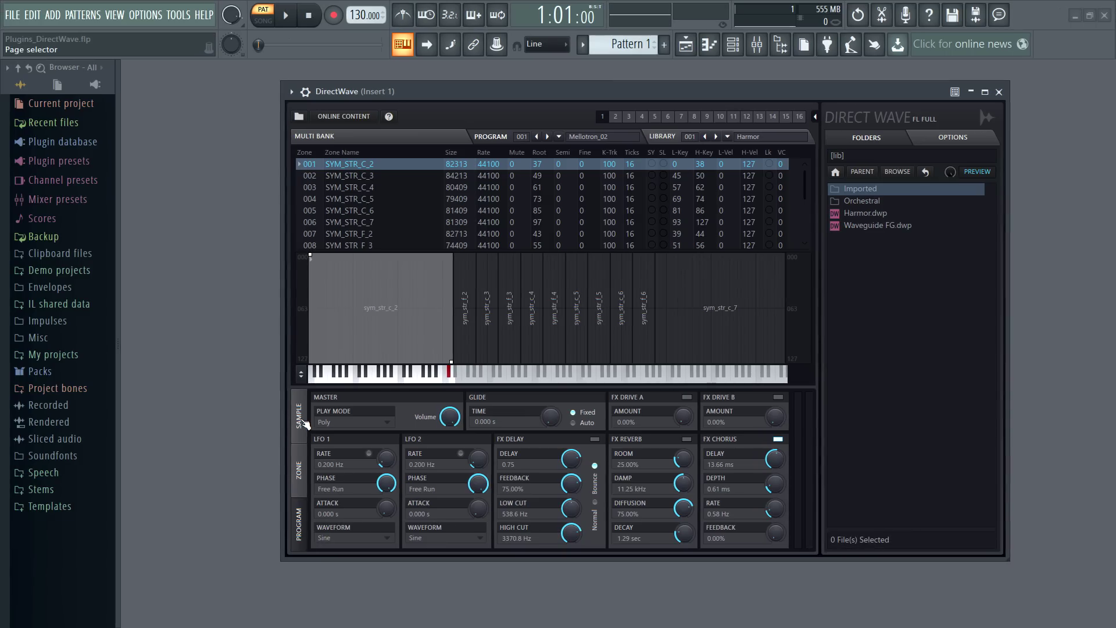
left_click(303, 423)
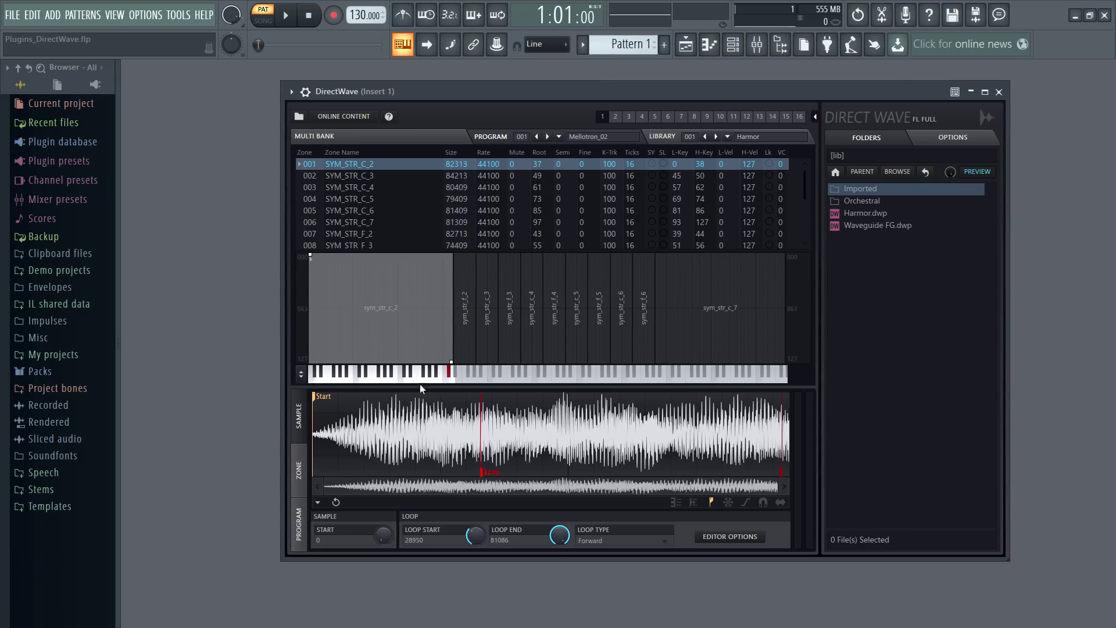
left_click(504, 337)
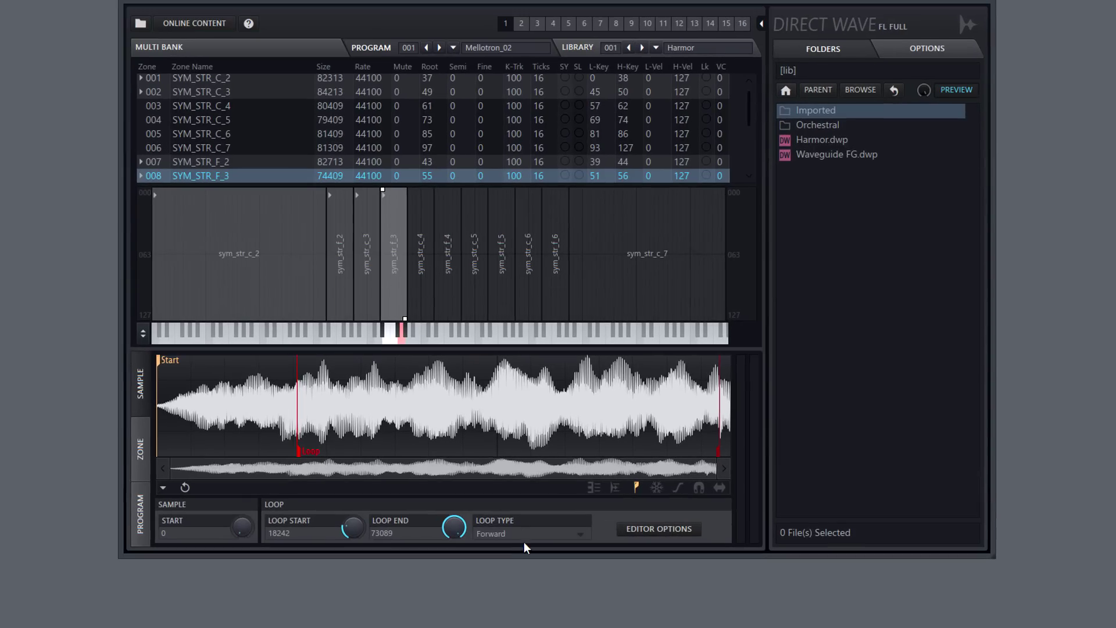
left_click(620, 542)
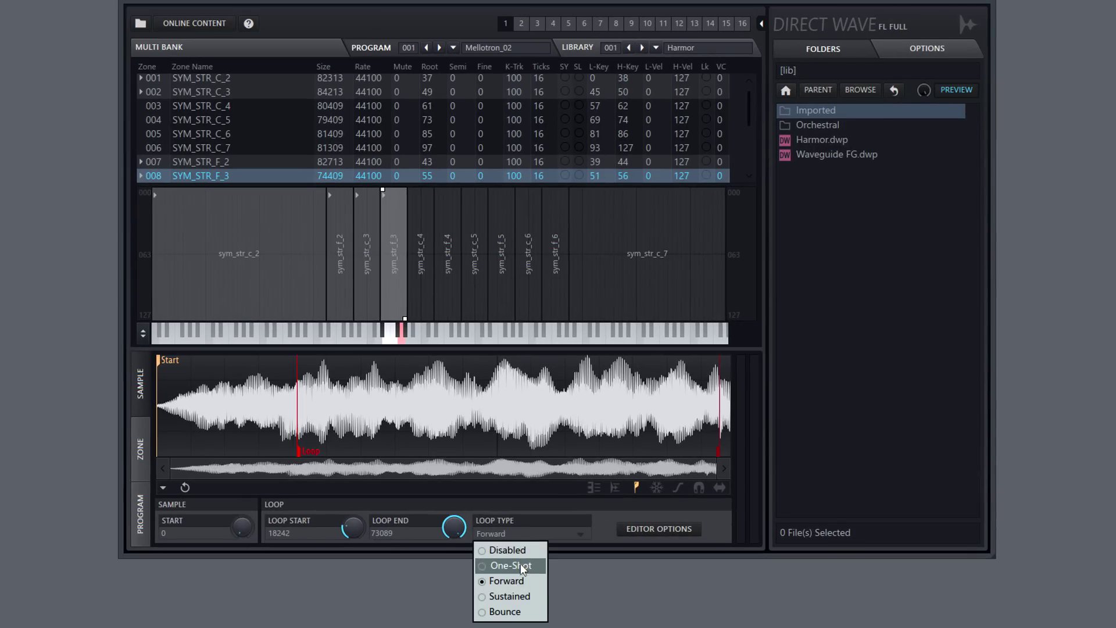
left_click(521, 564)
- Select the four string zones and bring up Copy to selected zones
left_click(368, 283)
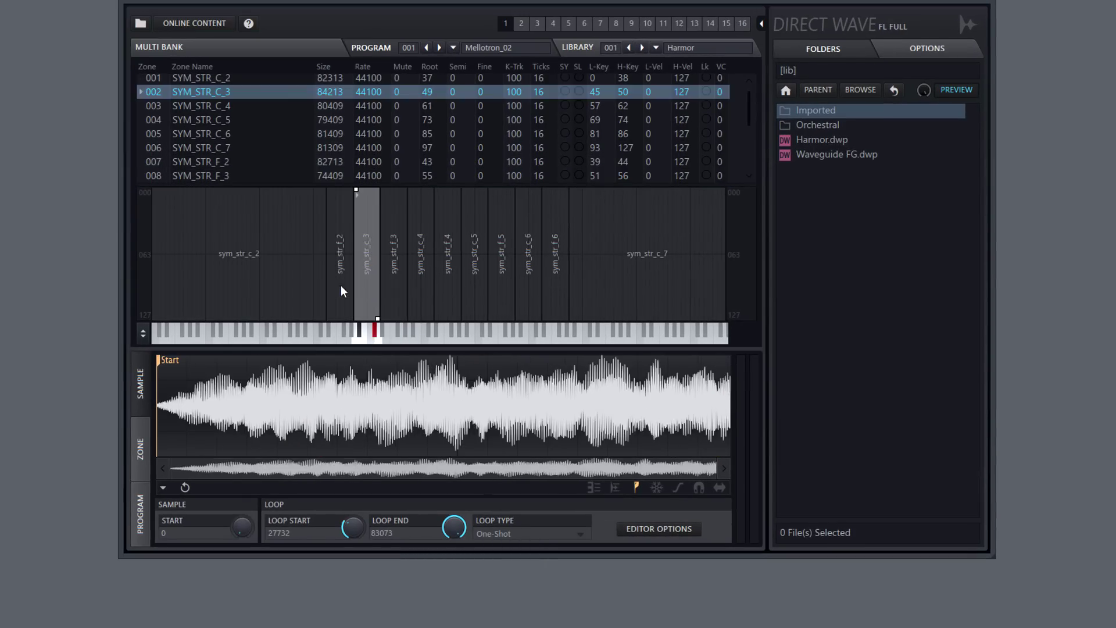
left_click(340, 285)
left_click(292, 280)
left_click_drag(401, 267, 280, 259)
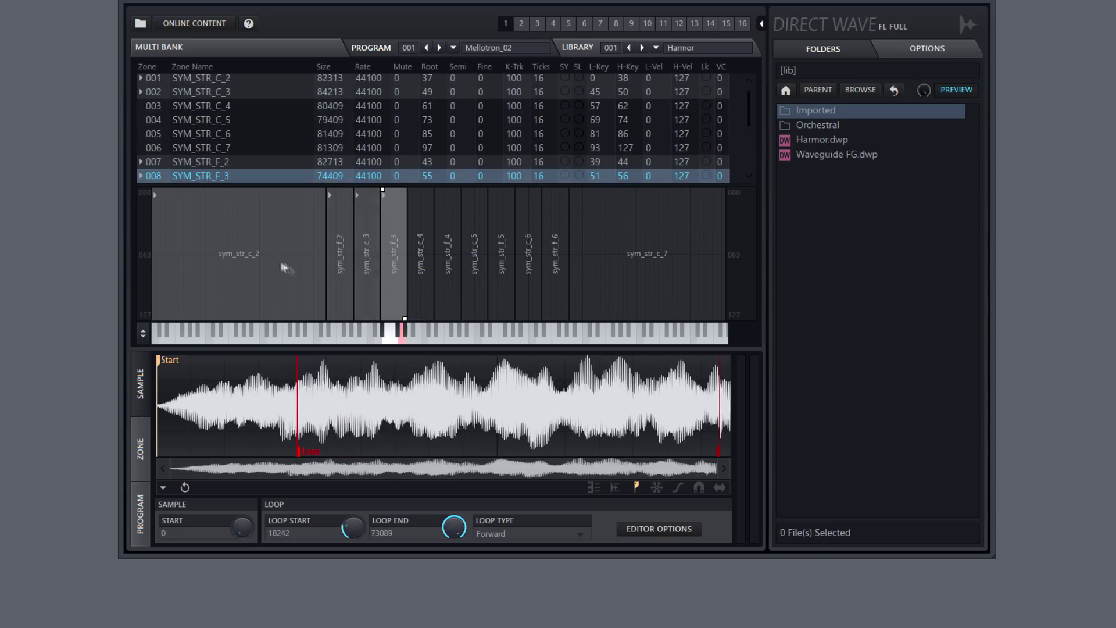
right_click(280, 260)
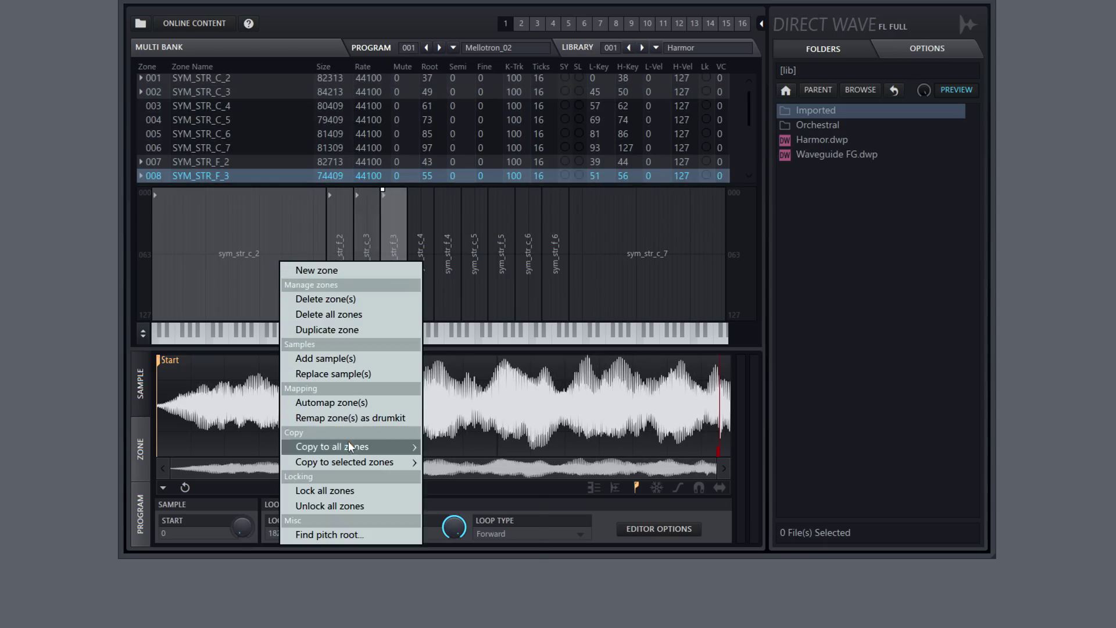
mouse_move(356, 463)
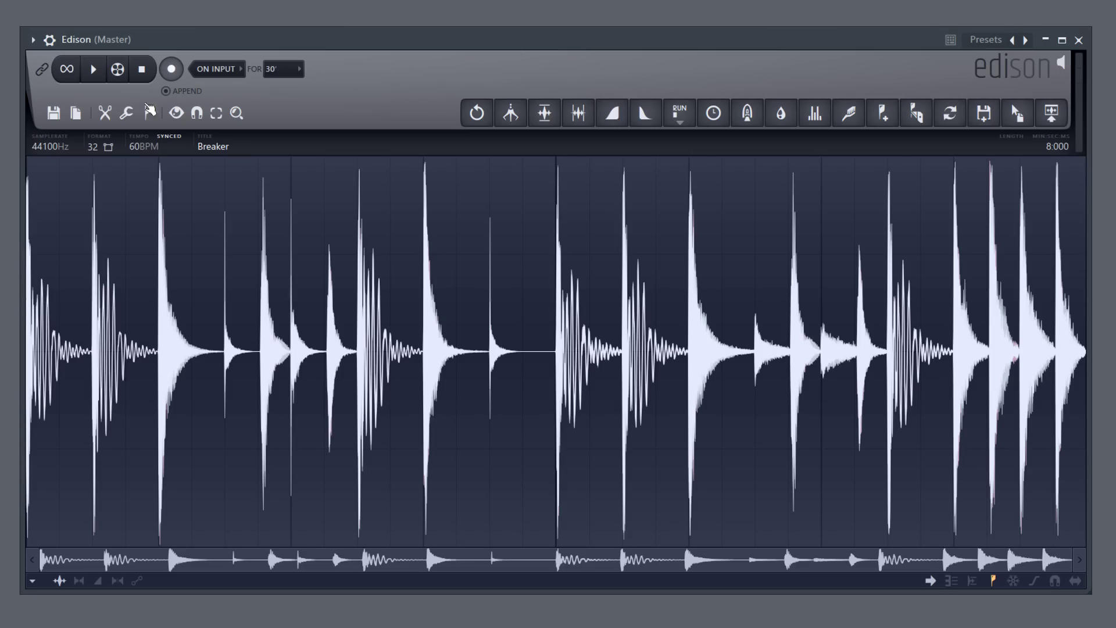
- Collapse visualizer layer C into a narrow strip and expand it back
left_click(53, 112)
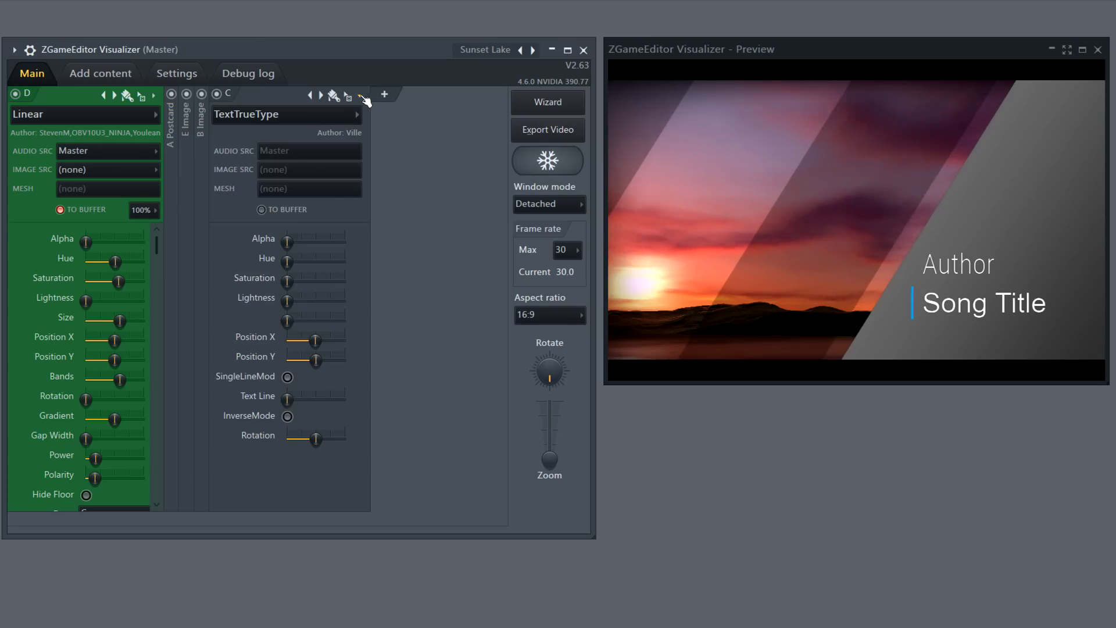
left_click(445, 143)
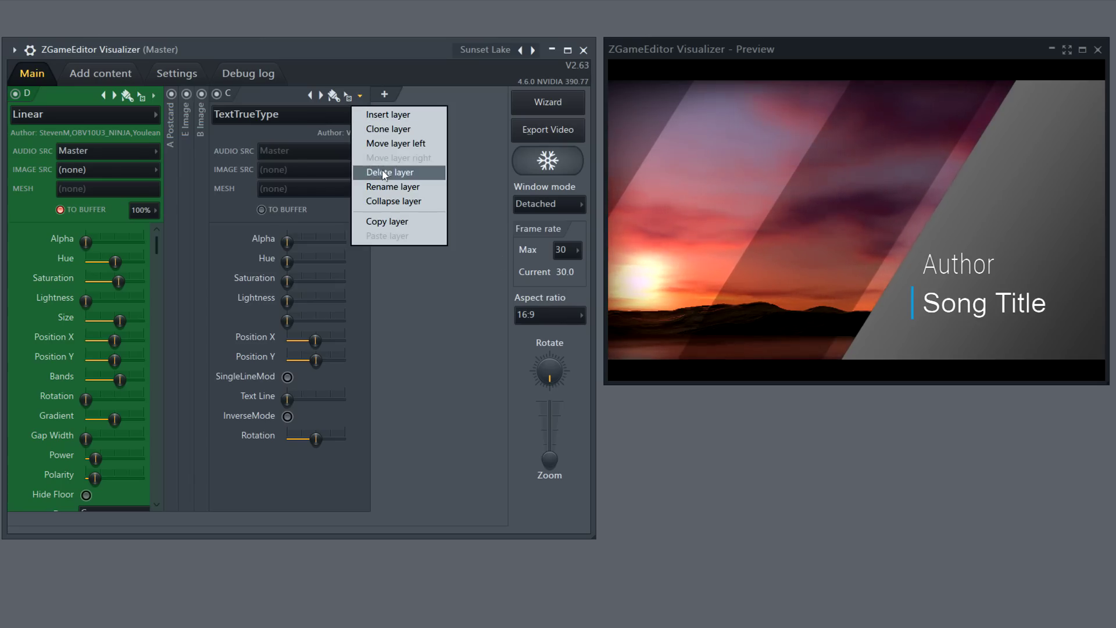
left_click(385, 202)
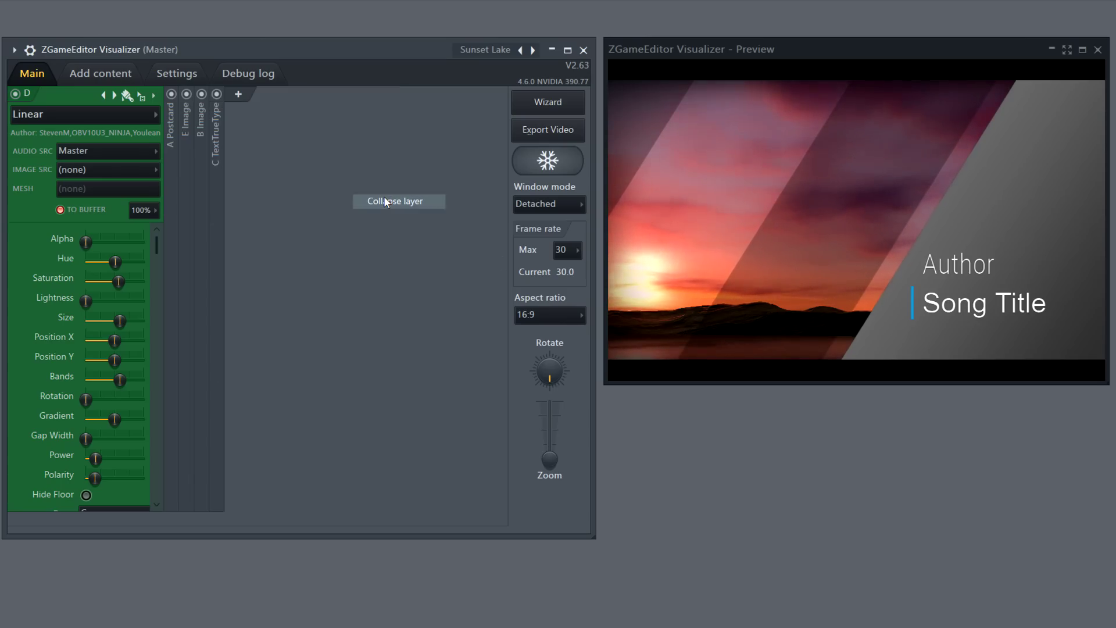
left_click(218, 188)
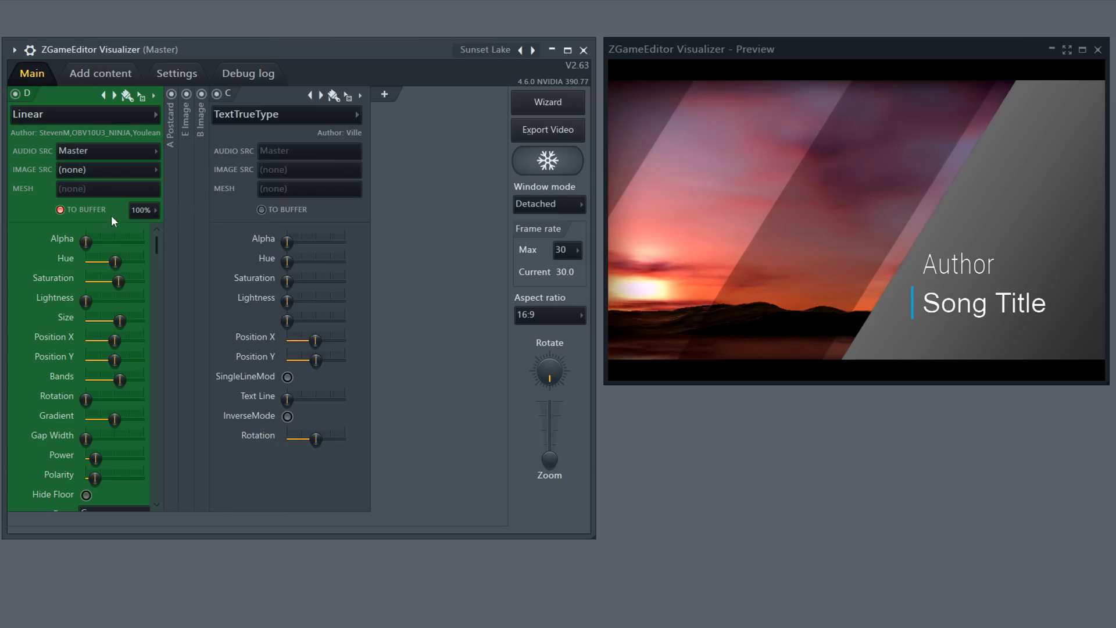
- Change layer C's effect to Youlean Blur with a low Amount
left_click(291, 113)
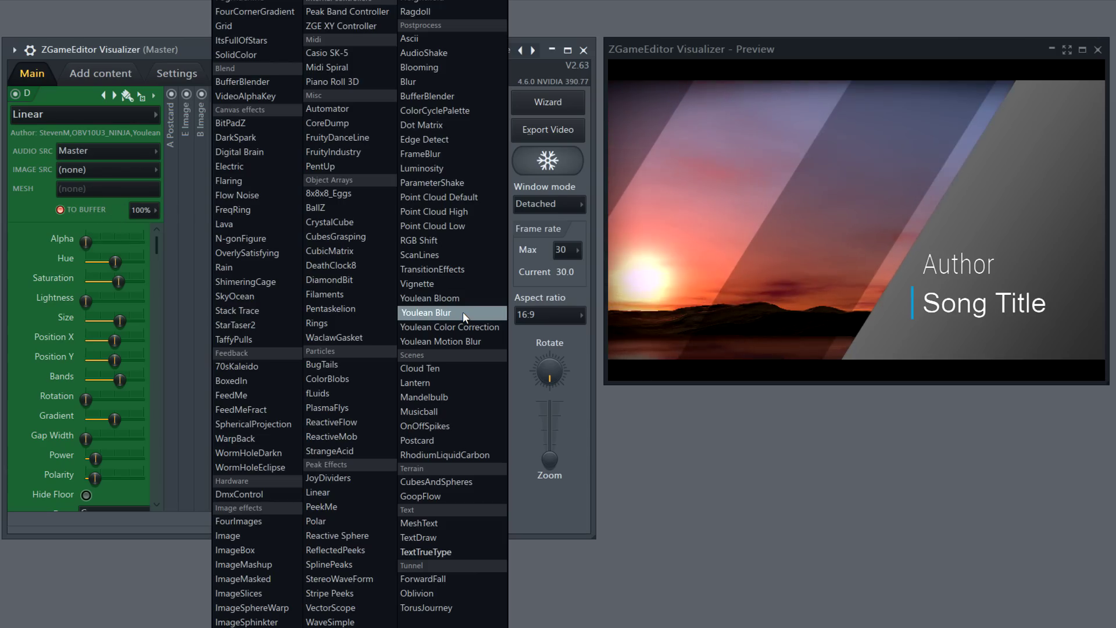
left_click(463, 311)
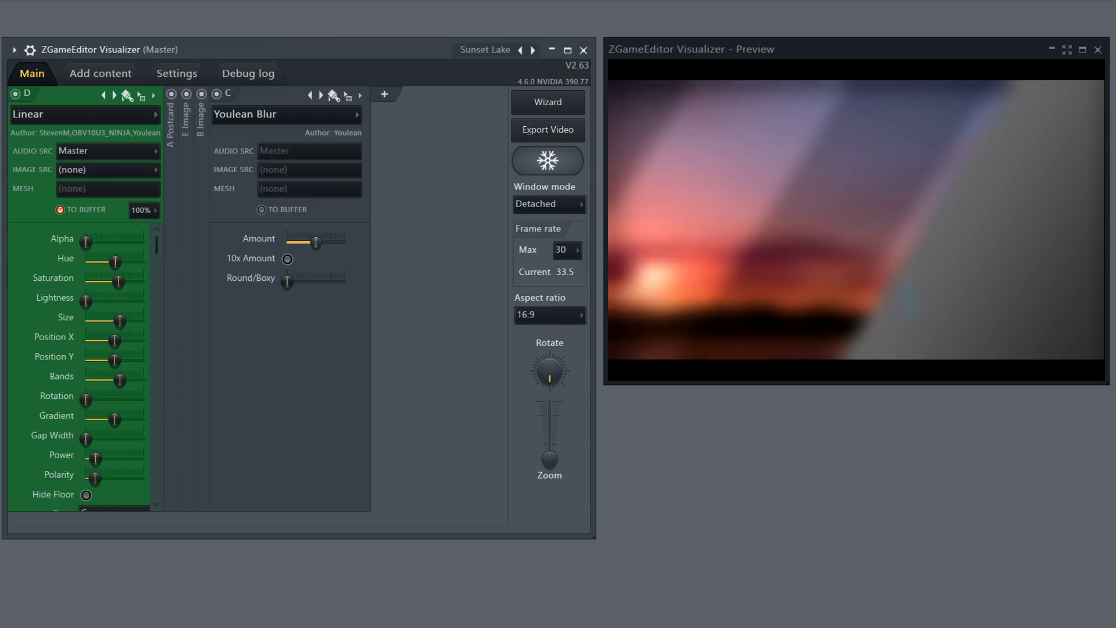
mouse_move(310, 242)
left_mouse_down()
mouse_move(290, 242)
mouse_move(314, 241)
left_mouse_up()
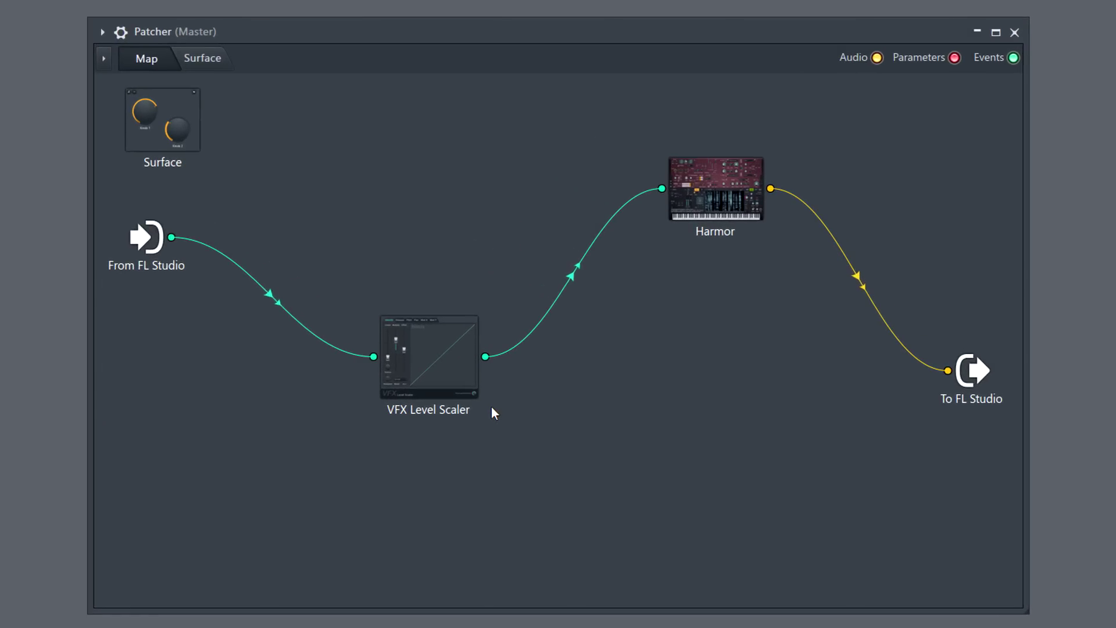
- Open VFX Level Scaler and add humanize spread to velocity and fine pitch
left_click(452, 381)
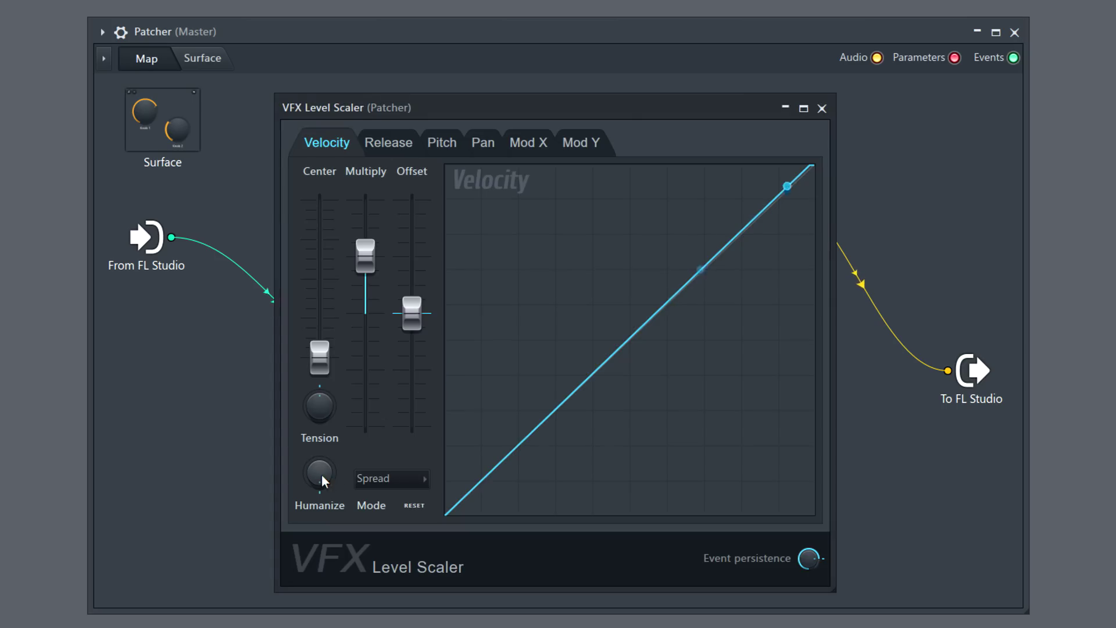
left_click_drag(319, 471, 319, 391)
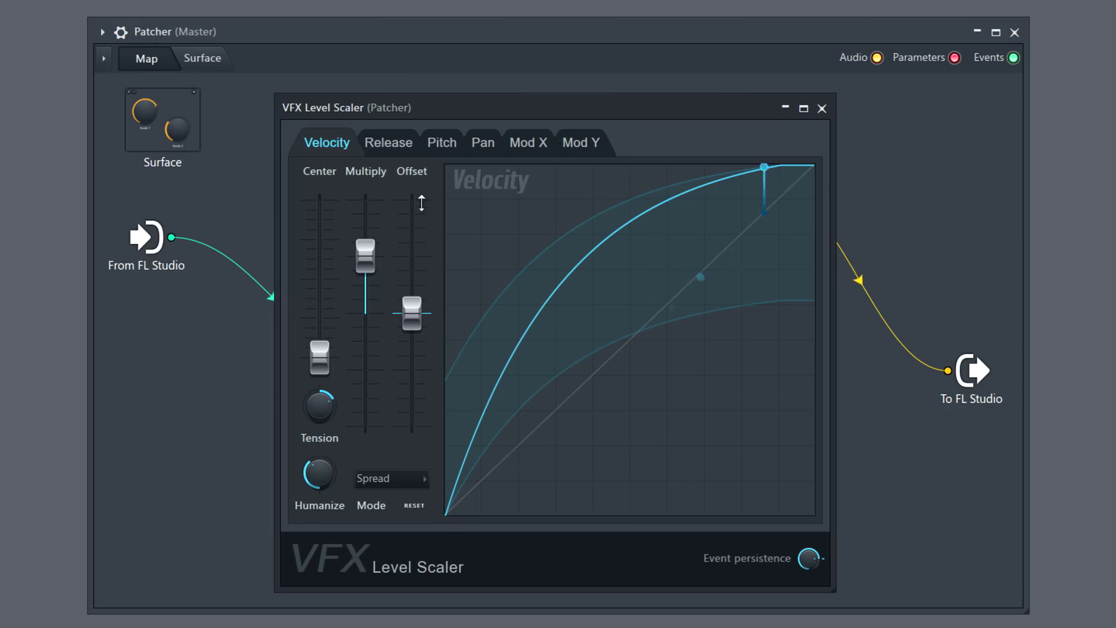
left_click(442, 145)
left_click(443, 147)
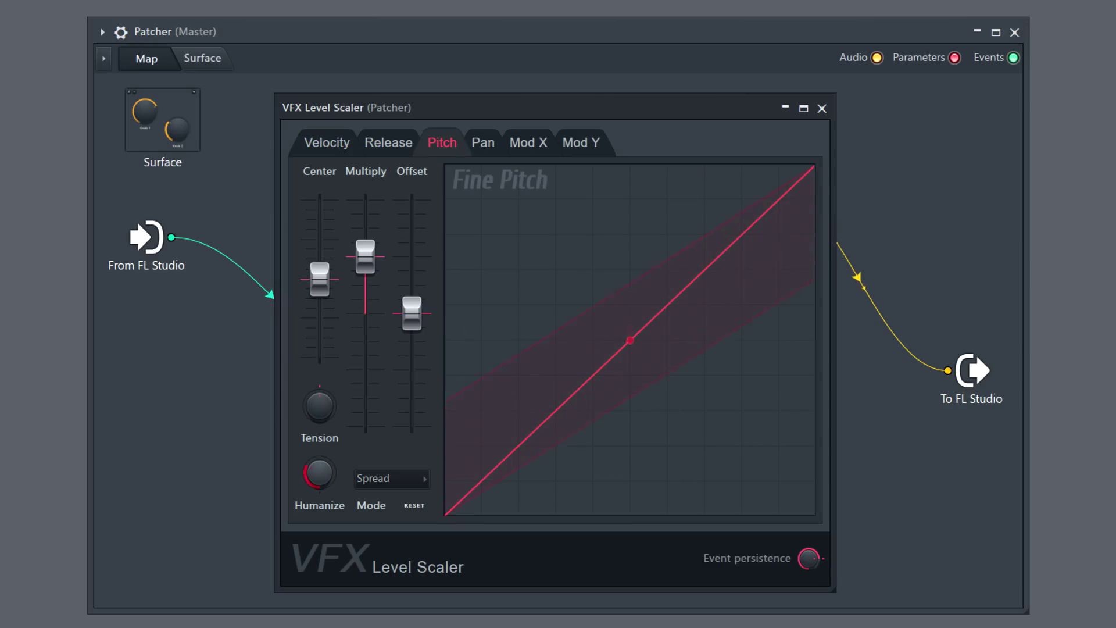
mouse_move(319, 473)
left_mouse_down()
mouse_move(319, 459)
mouse_move(319, 483)
left_mouse_up()
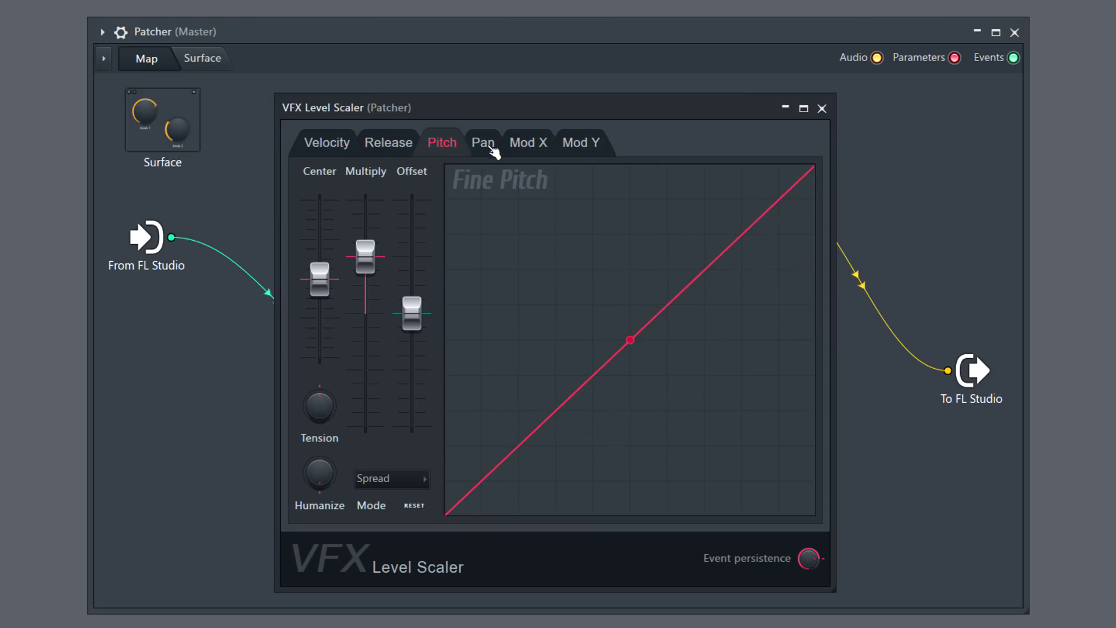
- Bend the pan curve into an S-shape, add humanize, and shift it with Center
left_click(483, 142)
left_click_drag(319, 404, 325, 432)
left_click_drag(319, 472, 319, 482)
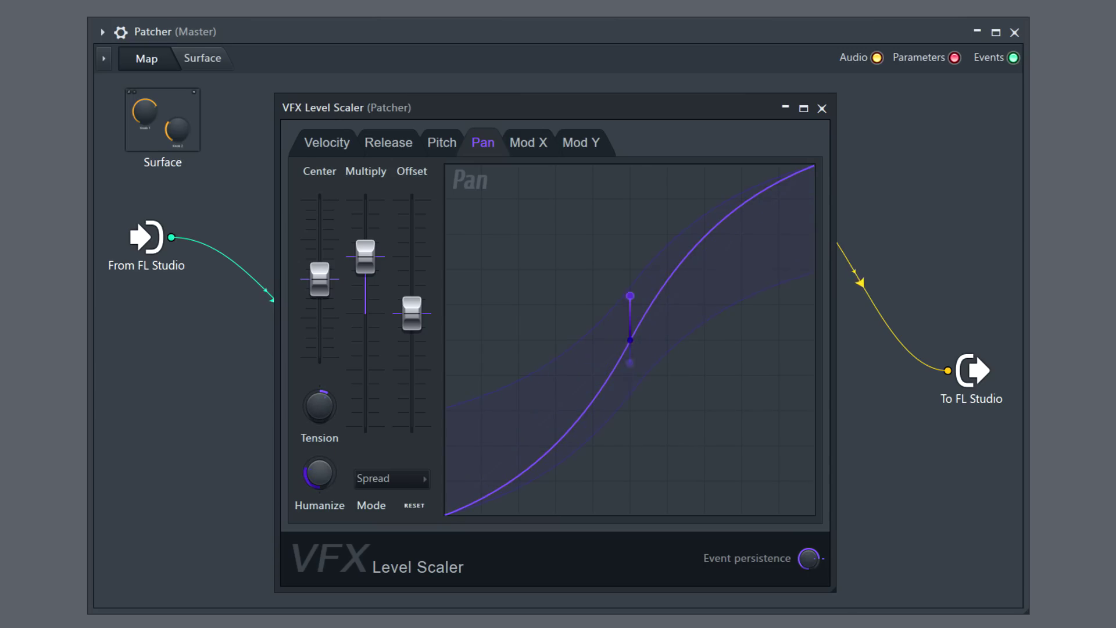
left_click_drag(319, 282, 320, 354)
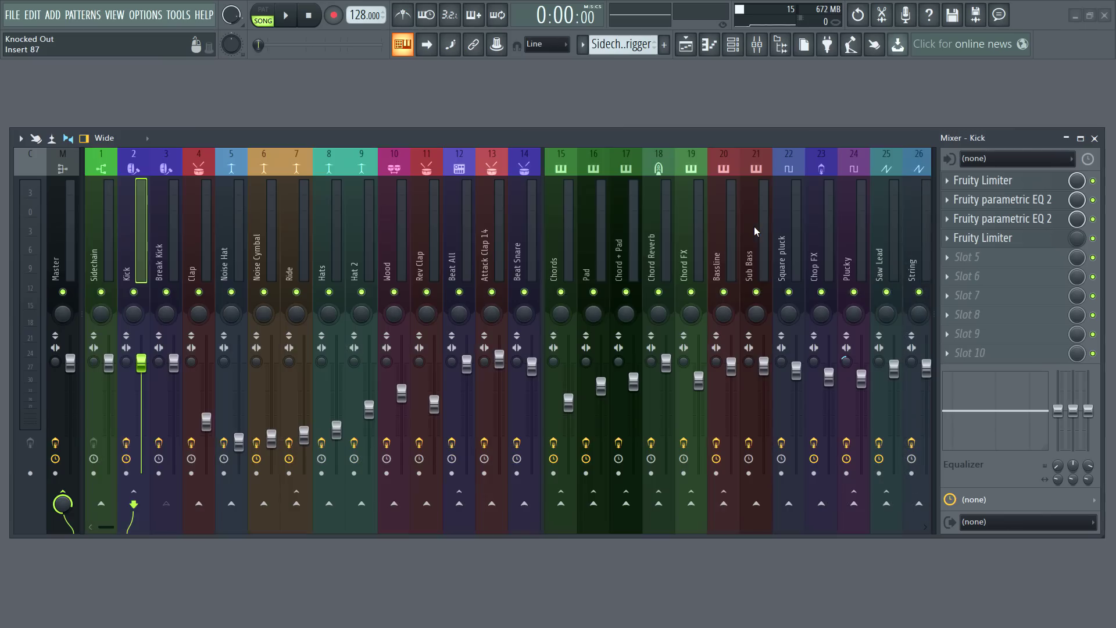
- Check the mixer's Plugin delay compensation options, then view Clap's routing and the Master's effects
left_click(21, 138)
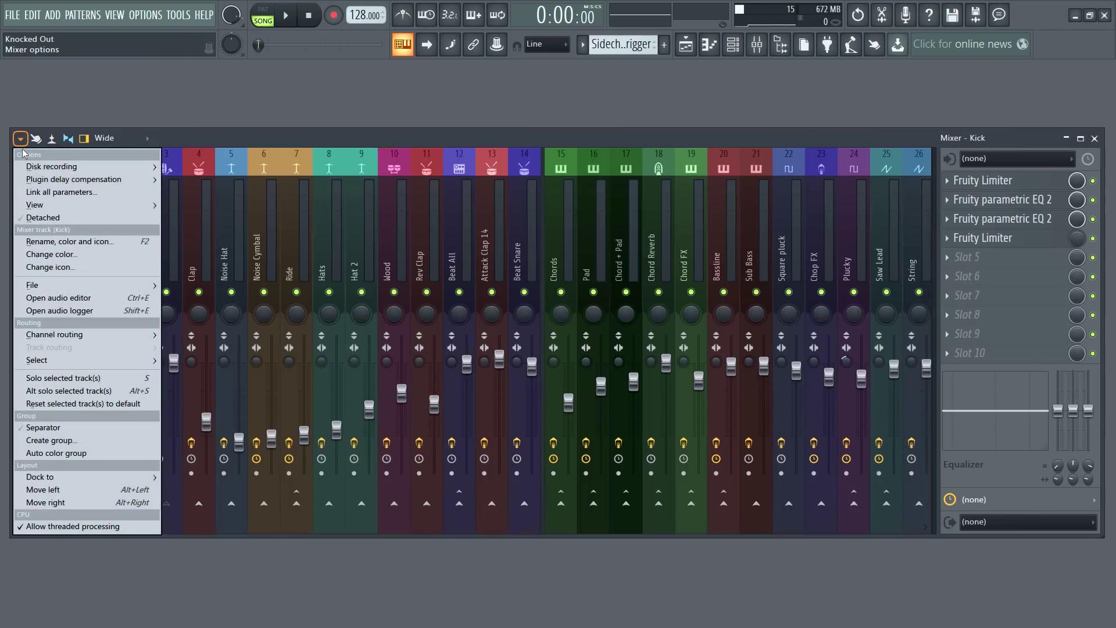
mouse_move(117, 180)
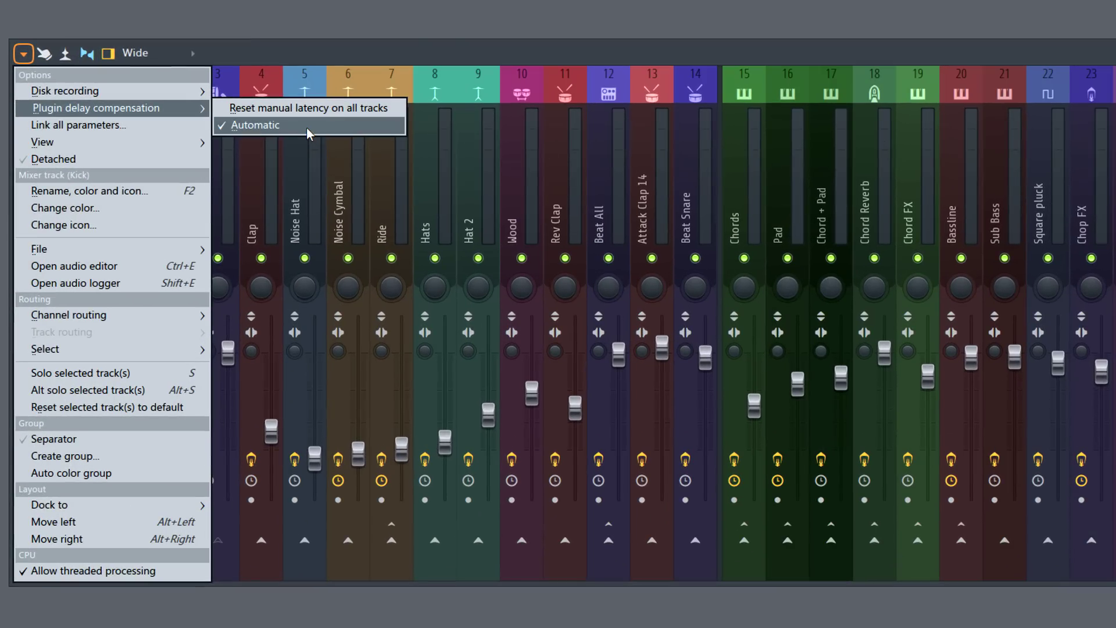
left_click(276, 160)
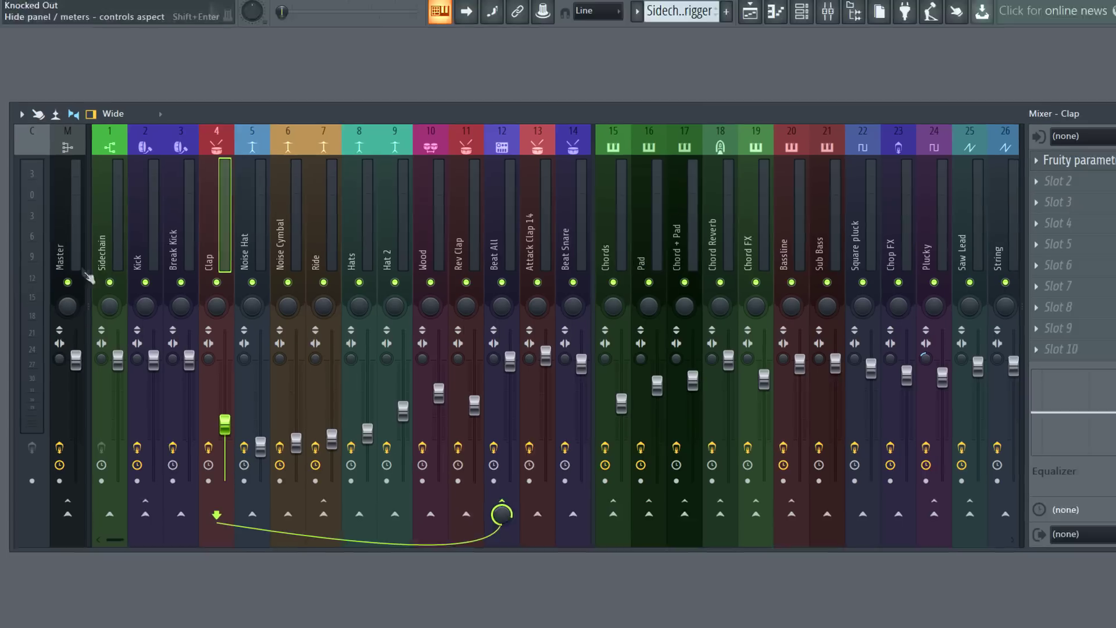
left_click(57, 296)
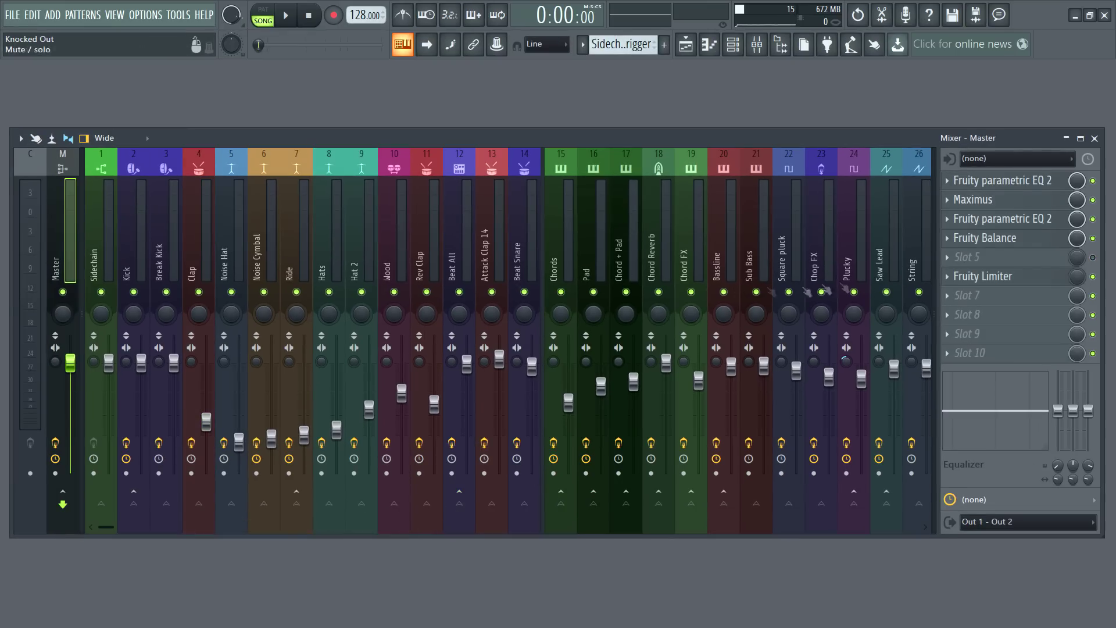
- Open the Master track's Fruity Limiter to view its loudness display
left_click(984, 274)
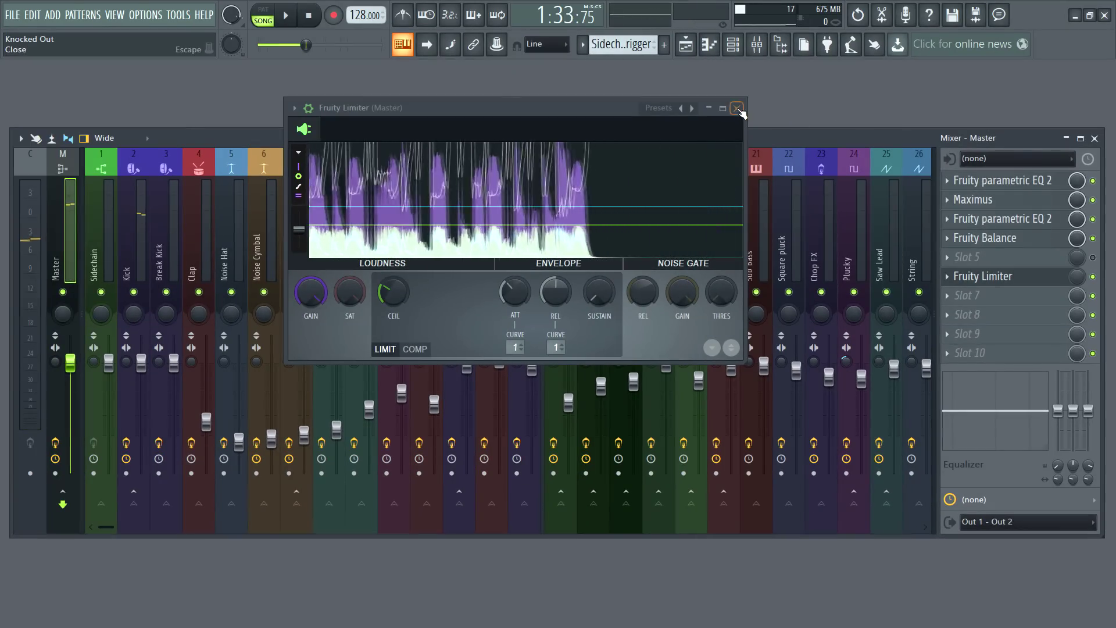
- Reset the Master, Clap, Noise Cymbal, Hats and Wood-through-Chord FX tracks to default
left_click(737, 108)
left_click(204, 211, "ctrl")
left_click(271, 226, "ctrl")
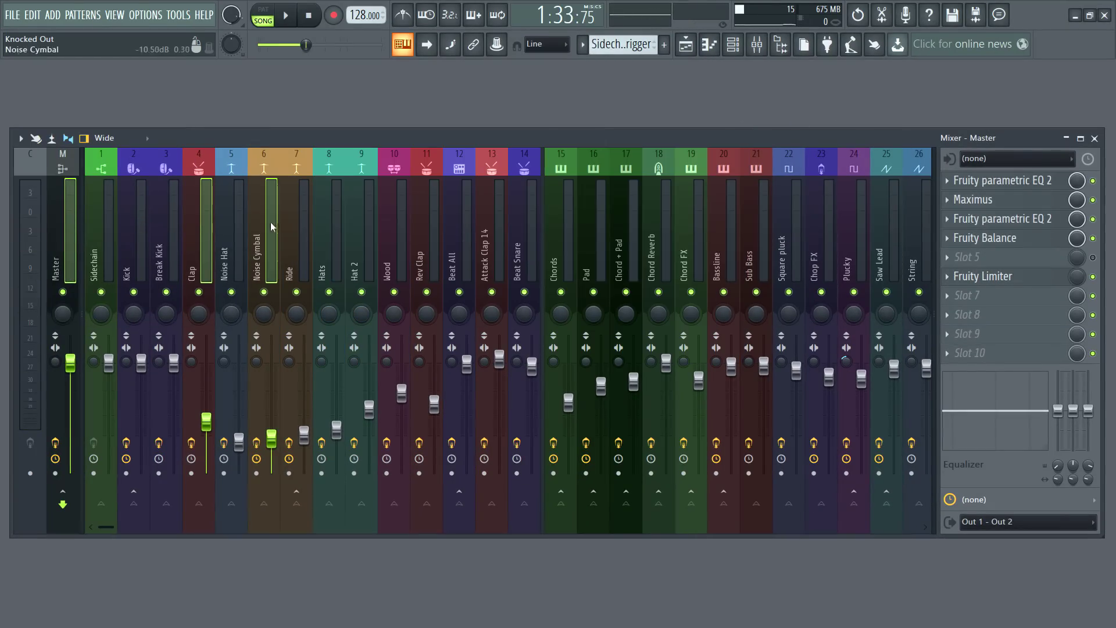
left_click(336, 232, "ctrl")
left_click_drag(387, 232, 691, 232)
left_click(20, 138)
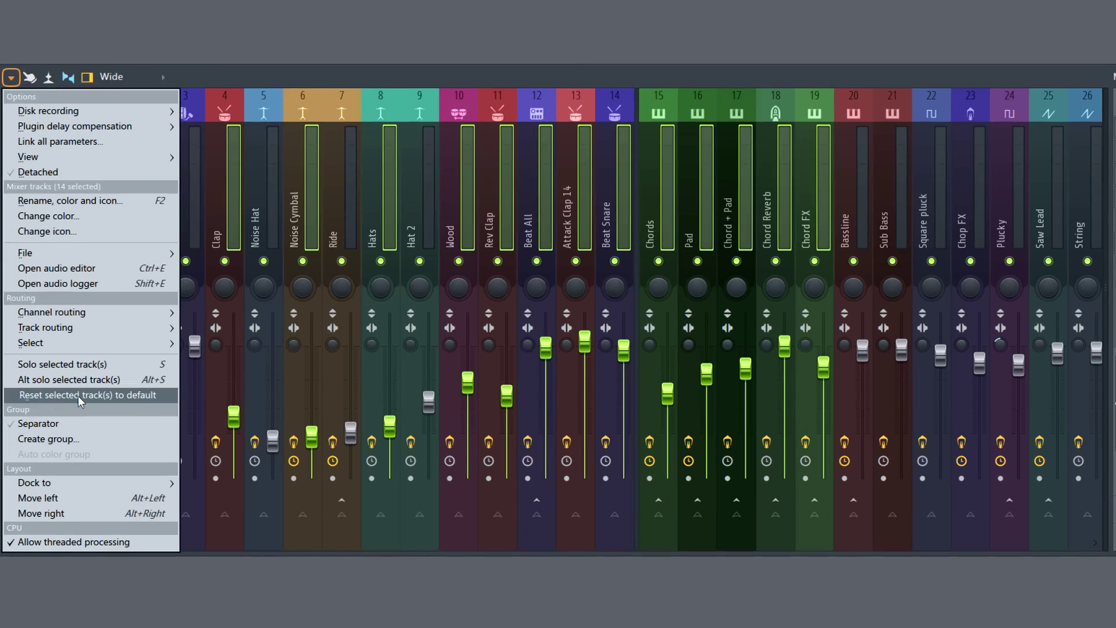
left_click(78, 395)
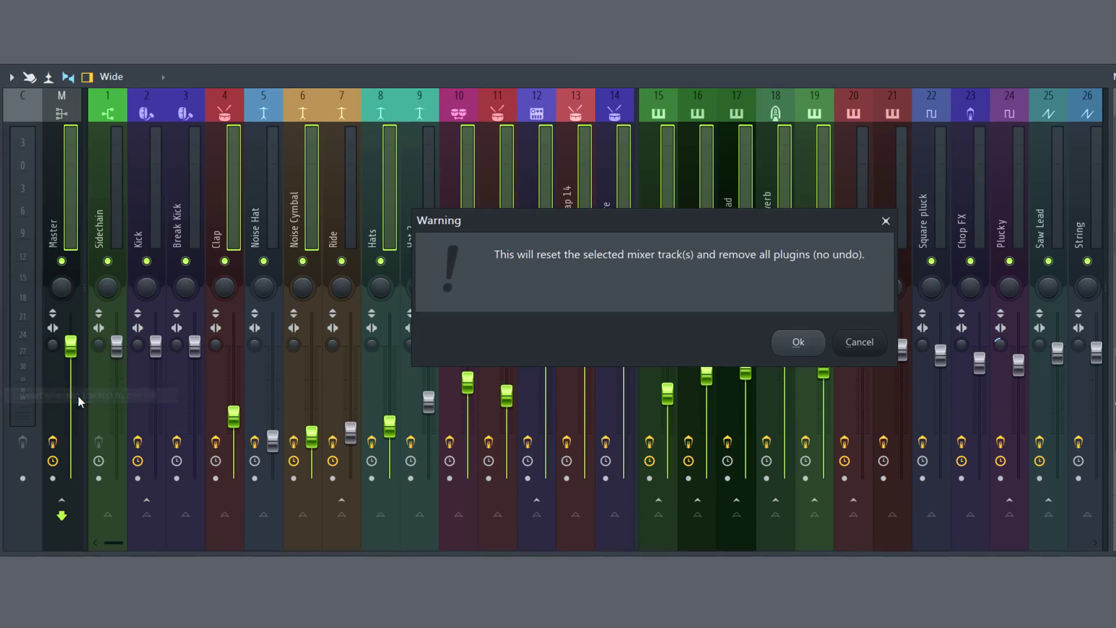
left_click(804, 347)
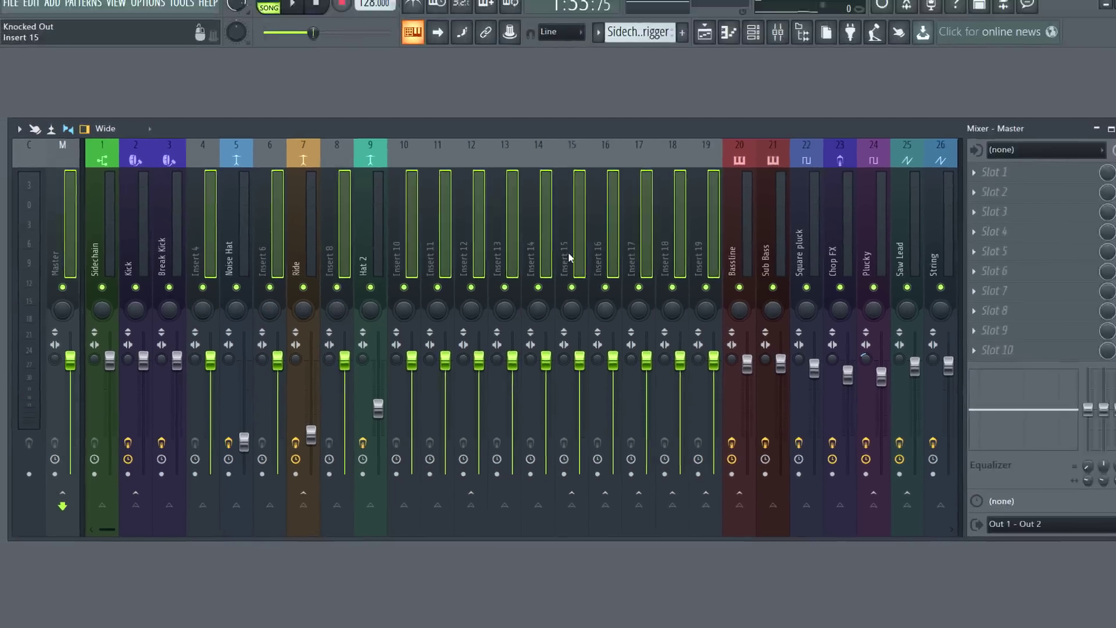
- Inspect the reset inserts 10, 11, 12, 14, 17 and 19
left_click(622, 205)
left_click(529, 217)
left_click(422, 254)
left_click(391, 254)
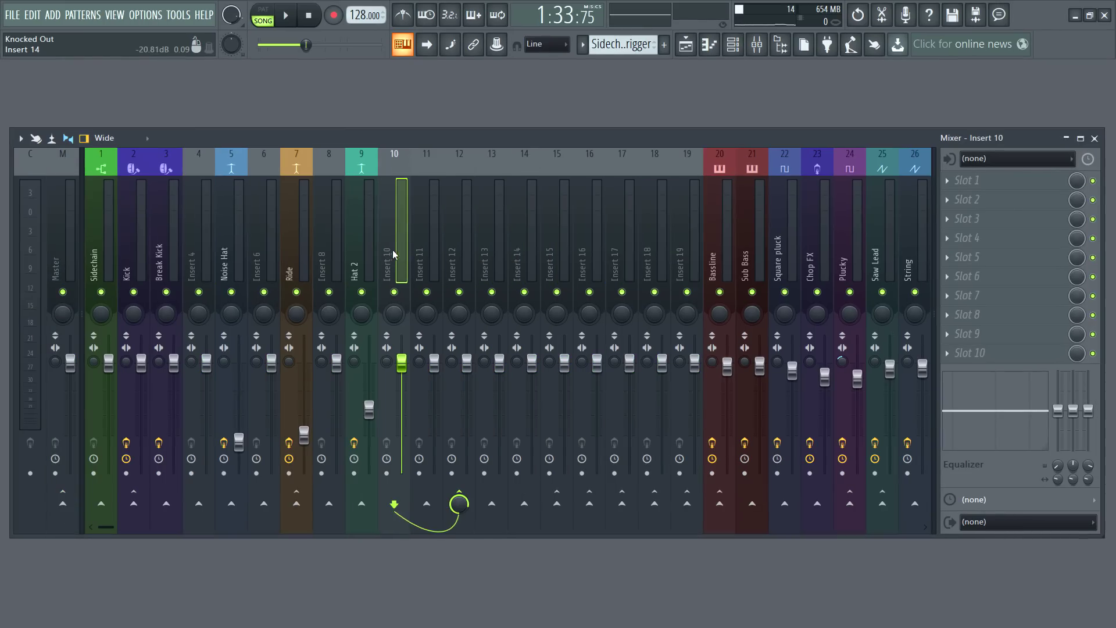
left_click(524, 256)
left_click(628, 259)
left_click(686, 256)
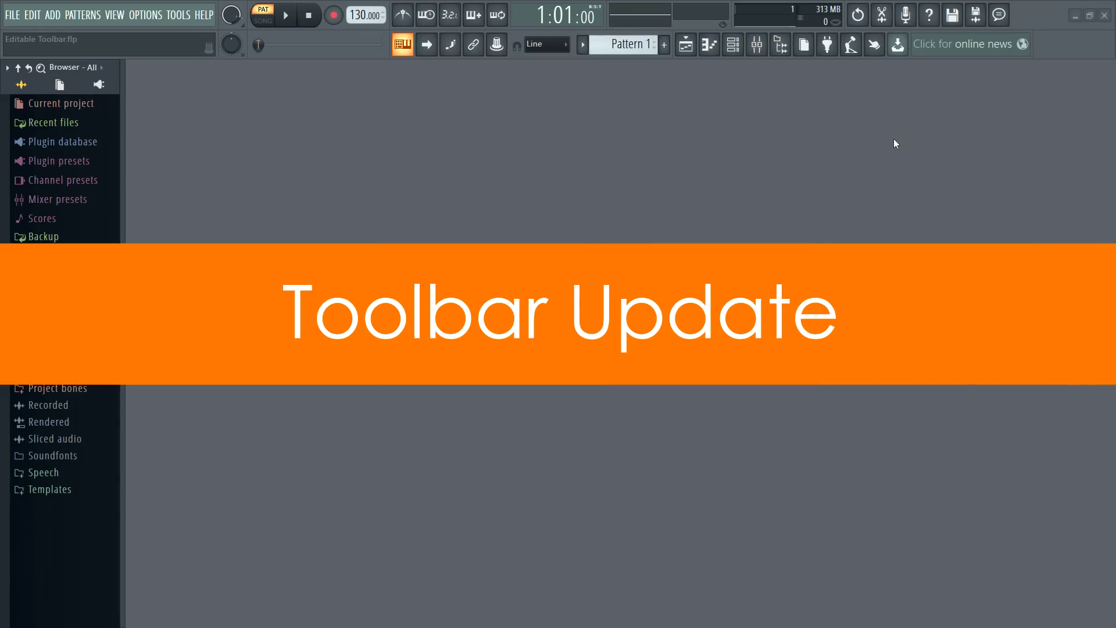
- Switch the toolbar to Compact, then Single line, then back to the Default layout
right_click(1062, 40)
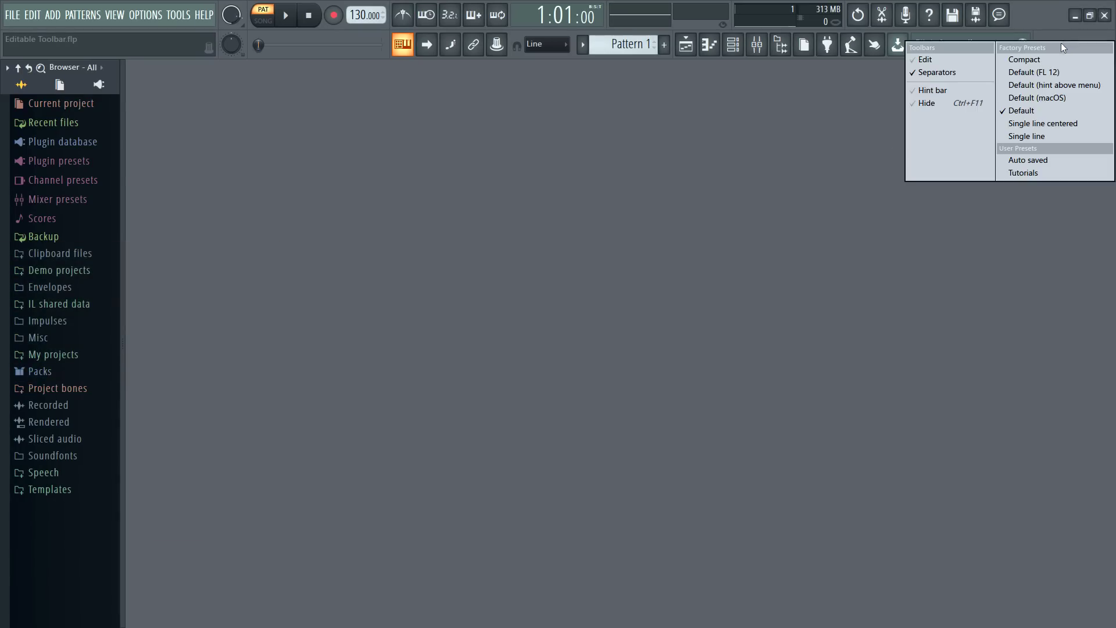
left_click(1052, 58)
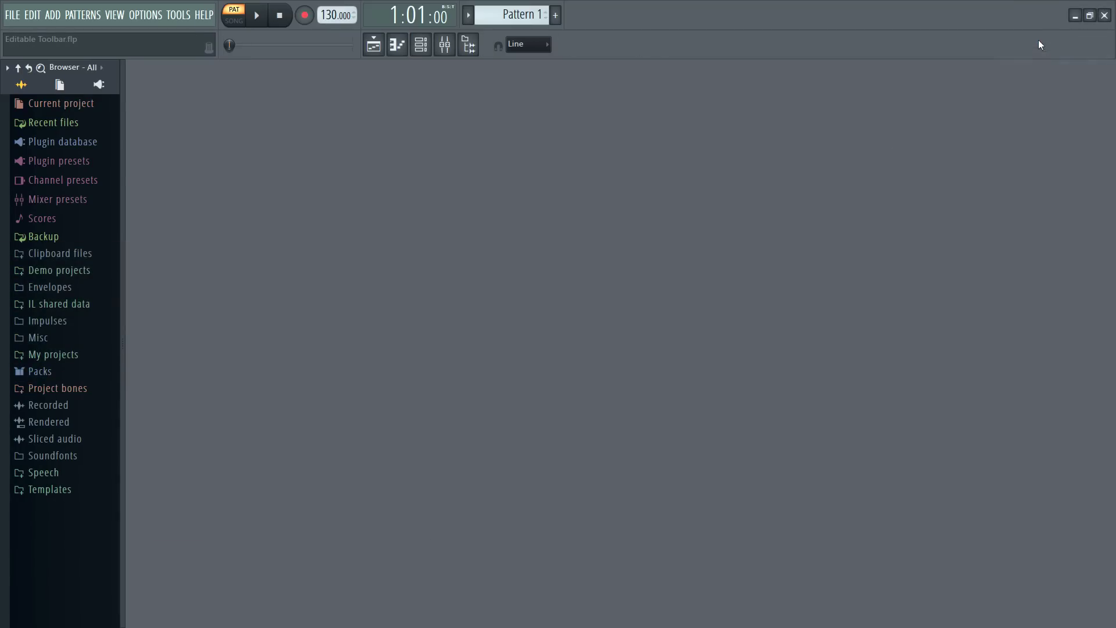
right_click(1038, 41)
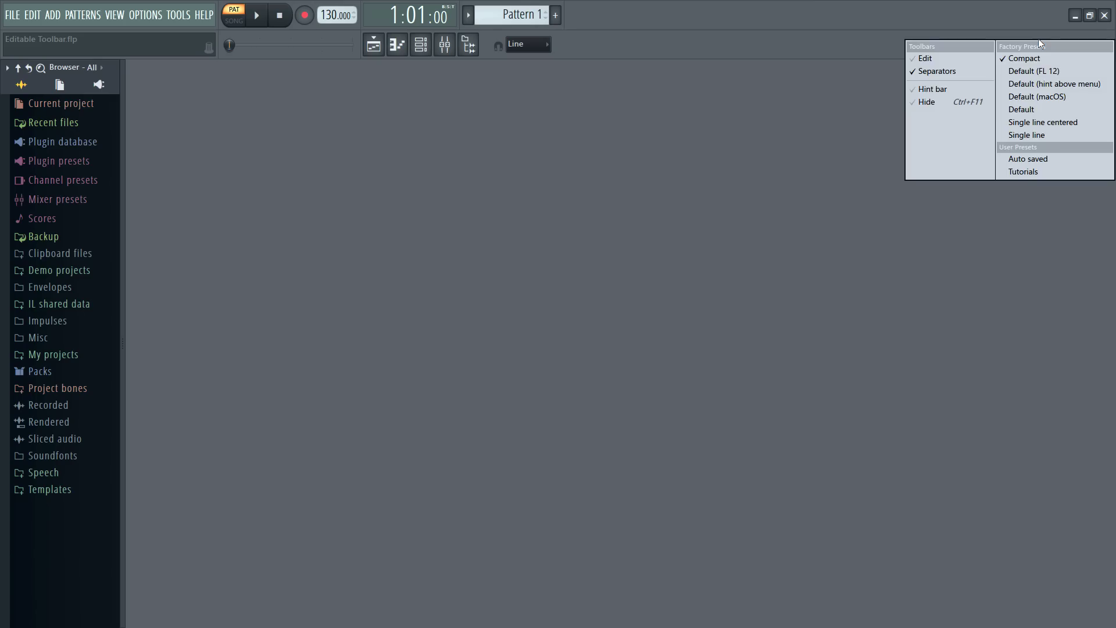
left_click(1044, 138)
right_click(1017, 16)
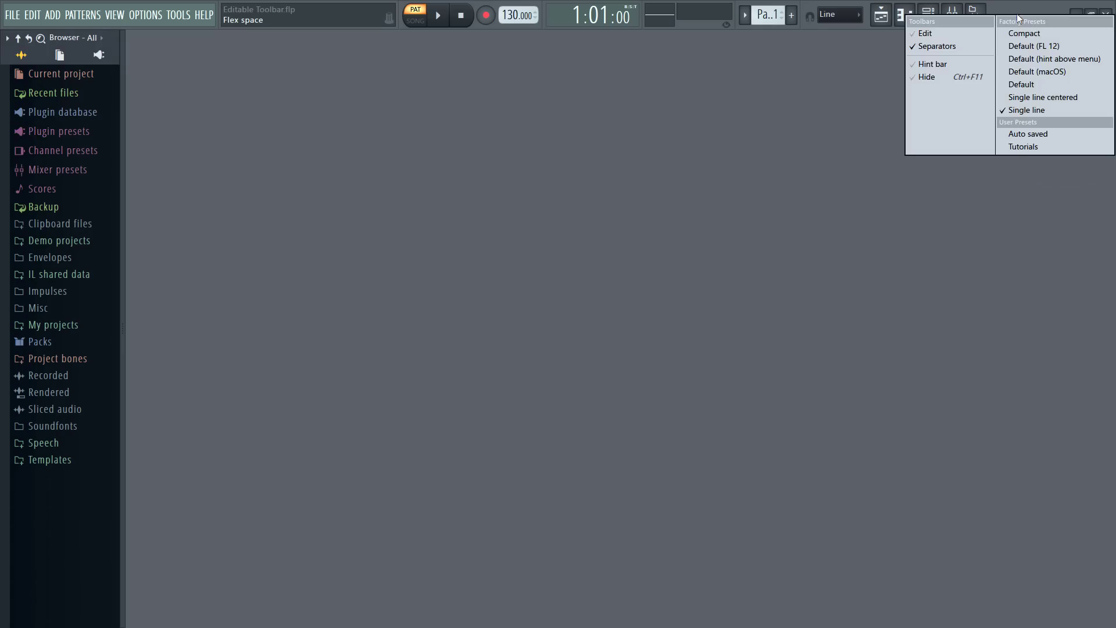
left_click(1025, 86)
right_click(1025, 14)
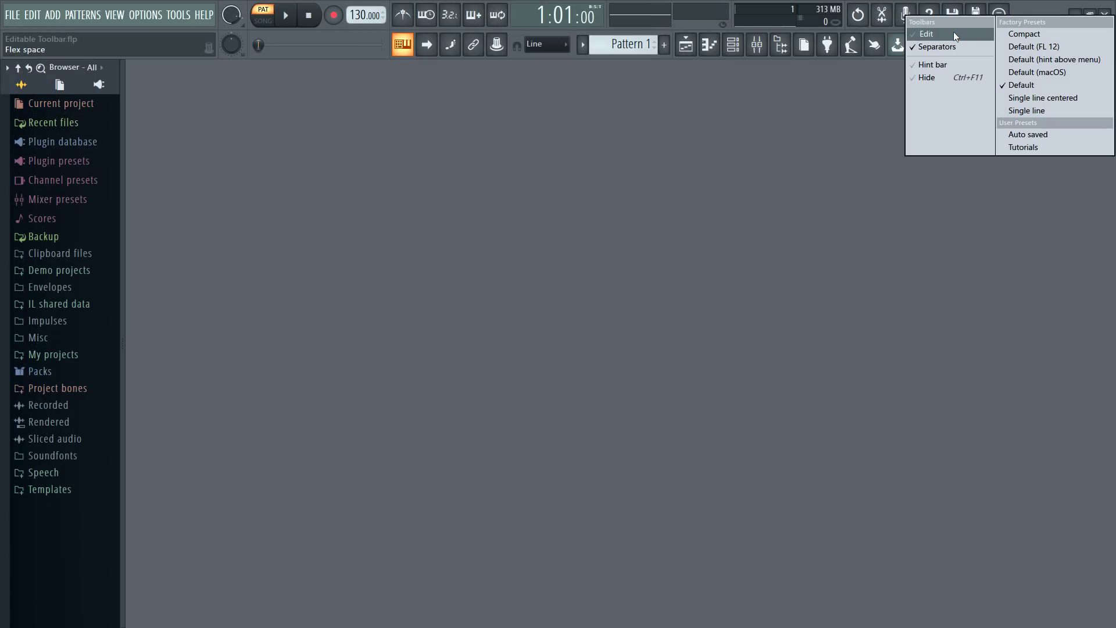
- Swap the toolbar's Position panel for Quick tweak Master volume
left_click(954, 34)
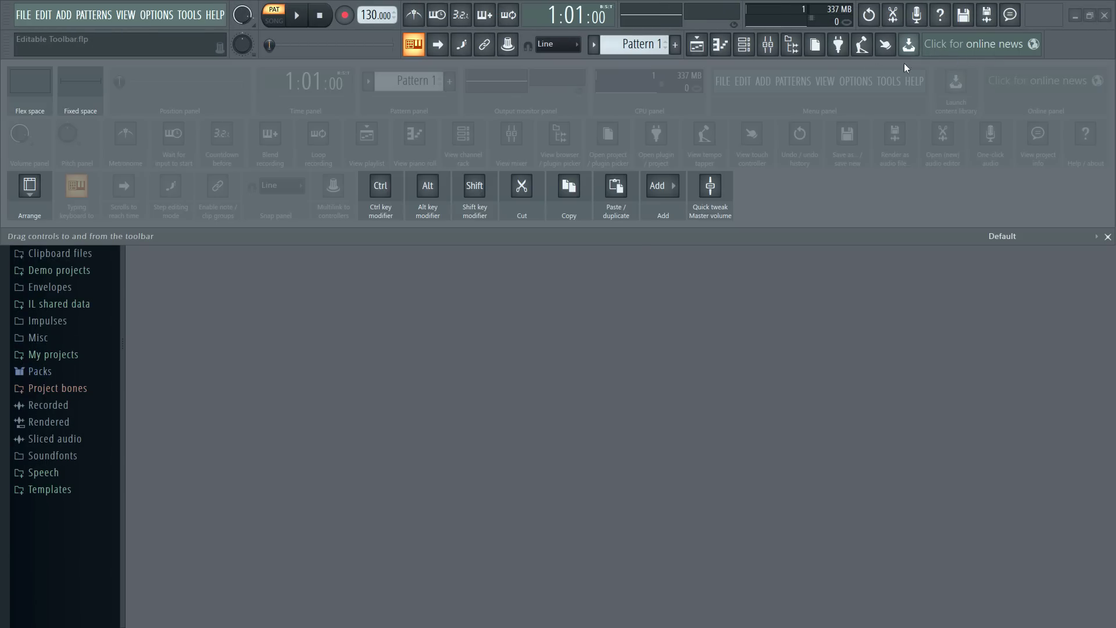
left_click_drag(354, 47, 351, 99)
left_click_drag(685, 204, 746, 53)
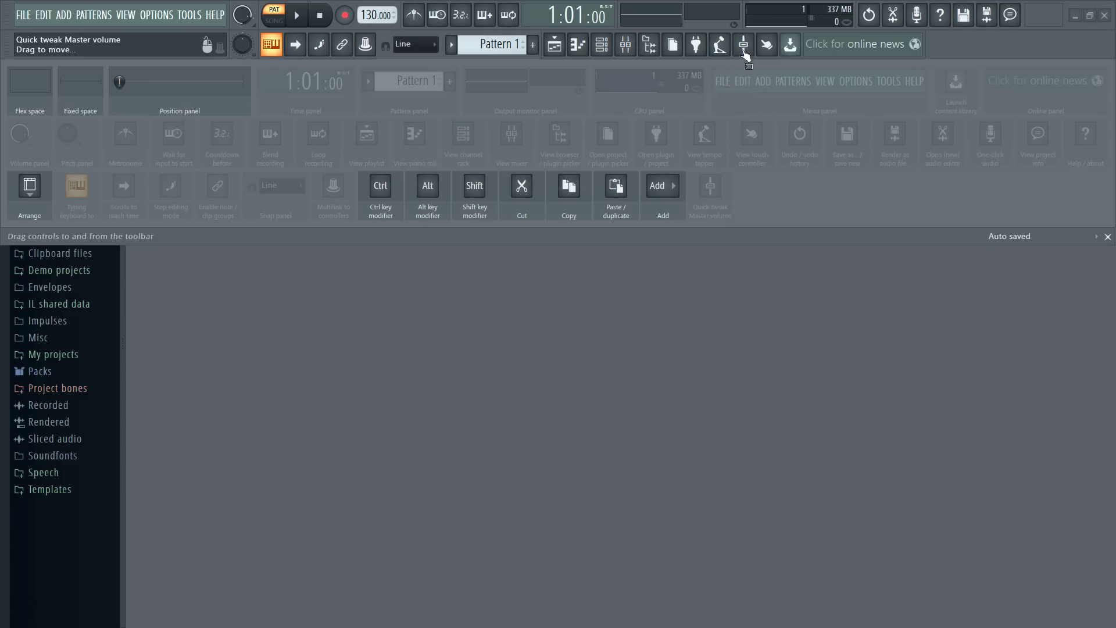
left_click(1007, 236)
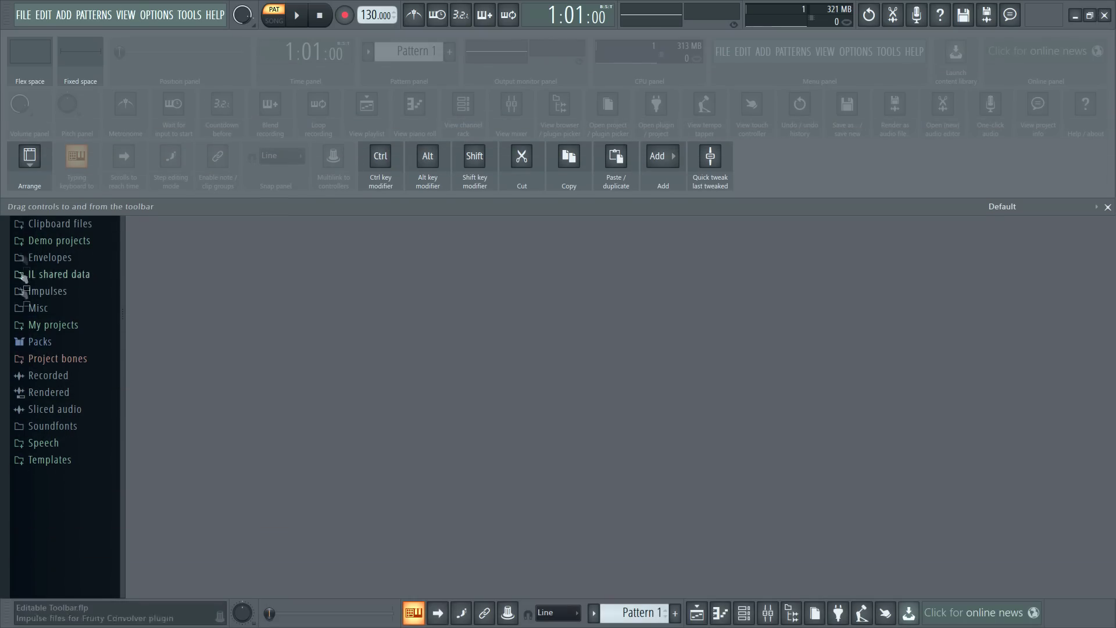
- Dock the toolbar at the bottom, then reload a preset to restore toolbars on top
left_click_drag(8, 16, 2, 604)
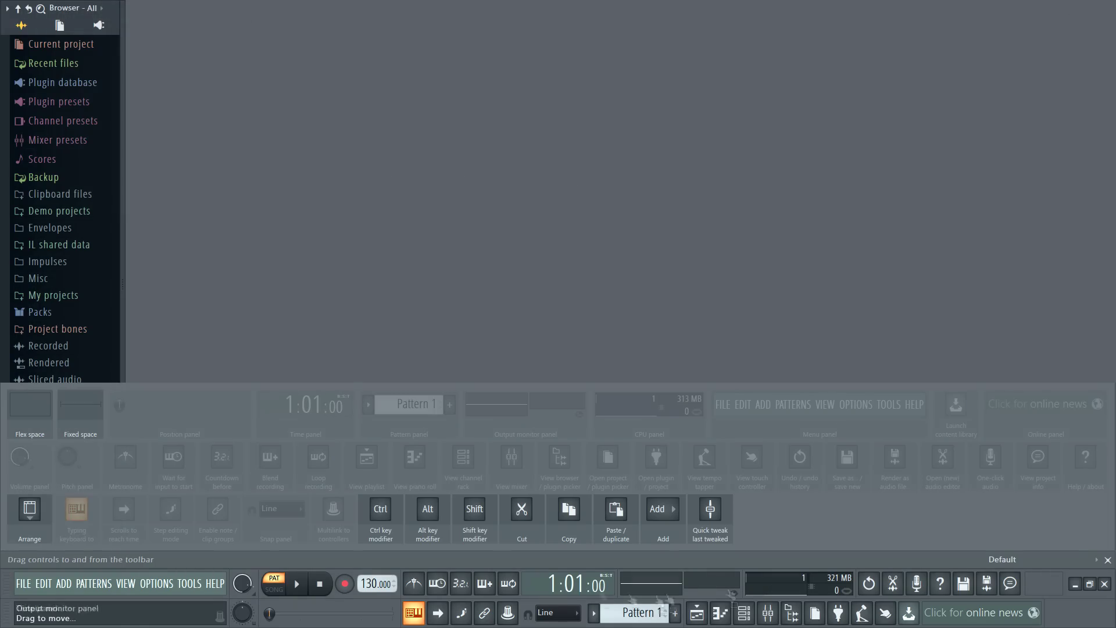
left_click(1107, 560)
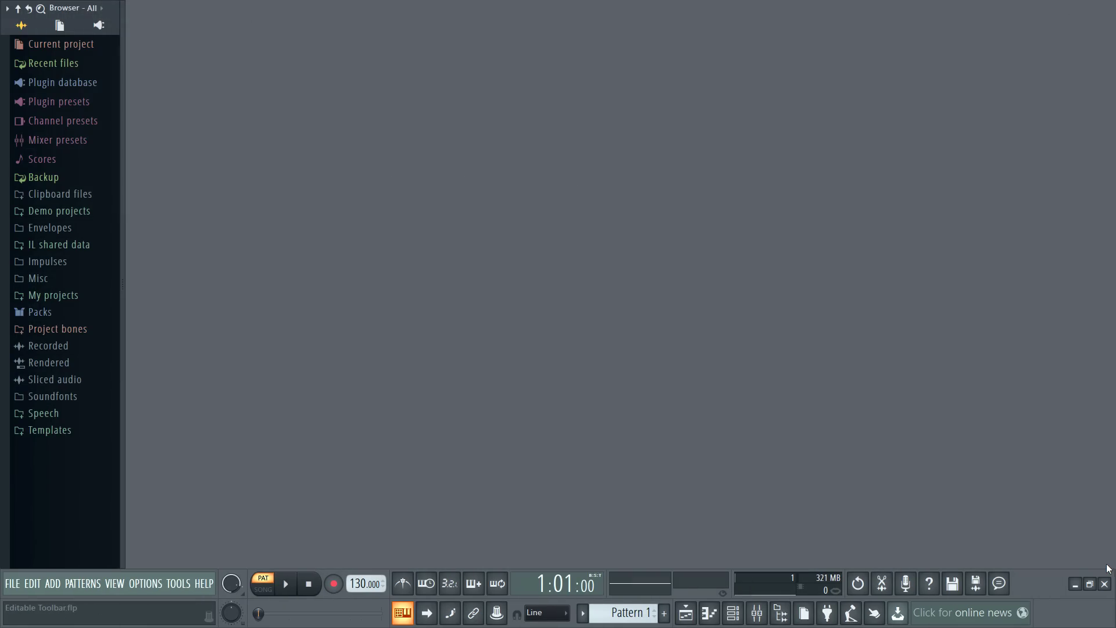
right_click(1070, 577)
left_click(1023, 557)
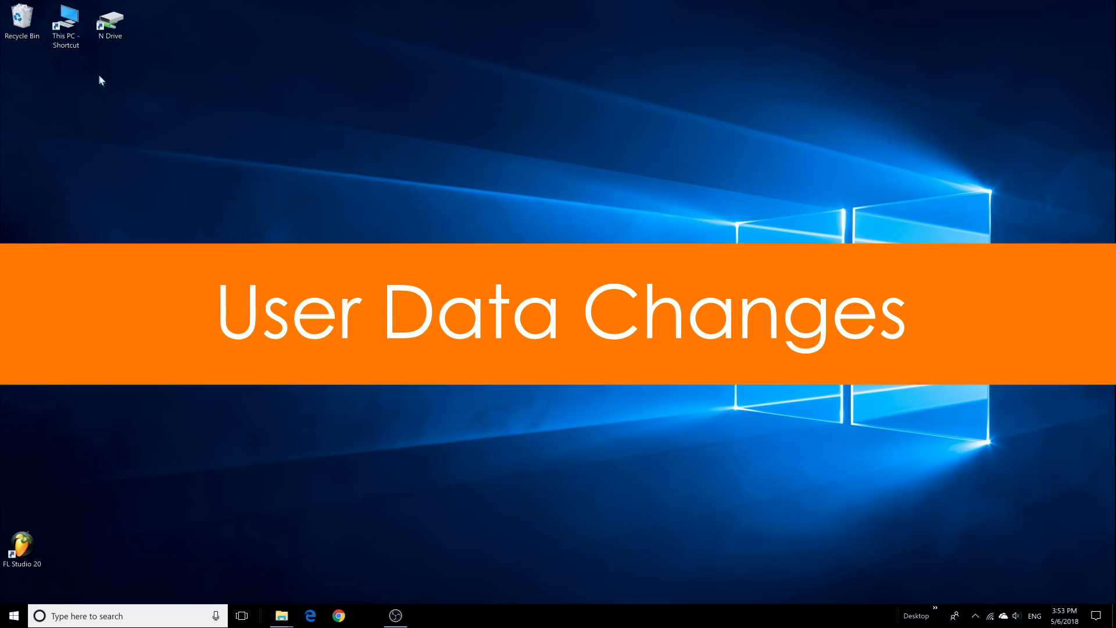
- Browse to Documents > Image-Line > FL Studio in File Explorer, then open iCloud Documents in Finder
double_click(68, 22)
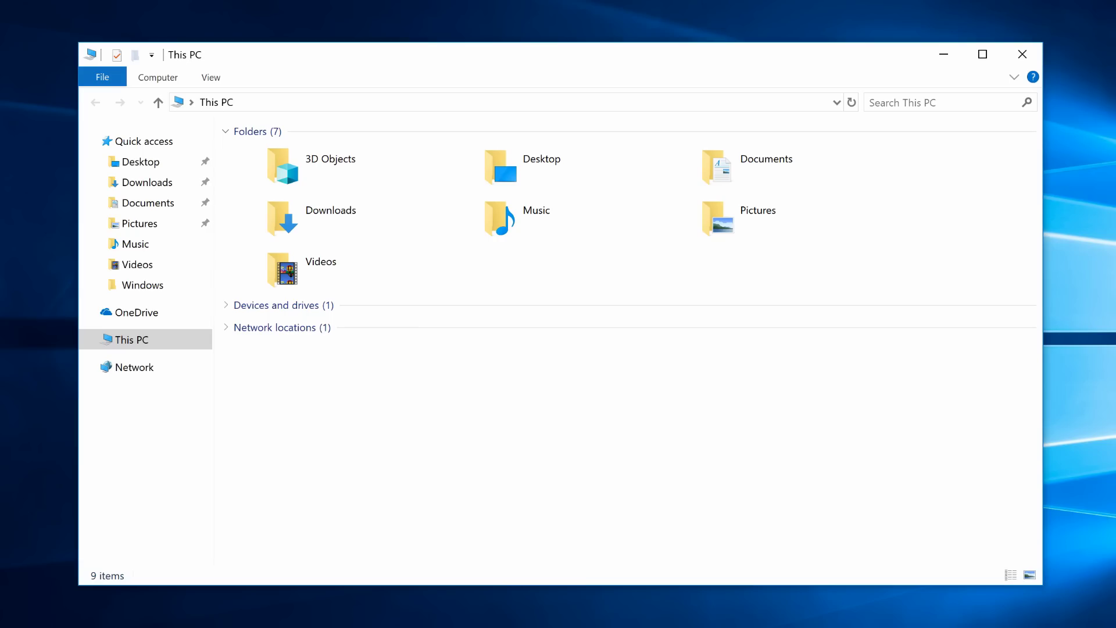
left_click(135, 204)
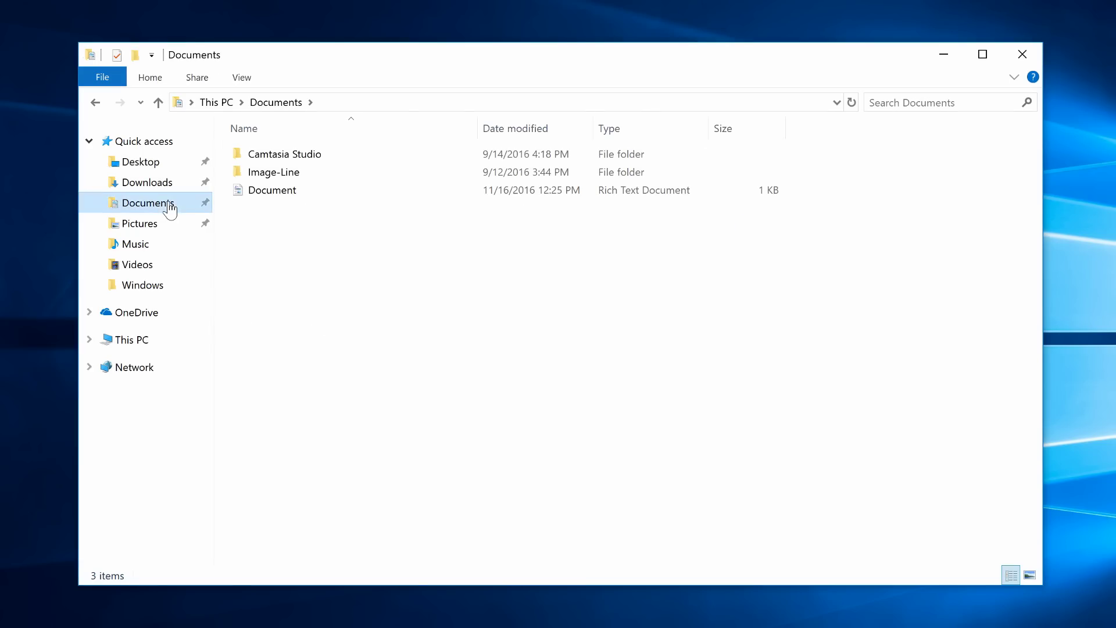
left_click(261, 176)
double_click(261, 177)
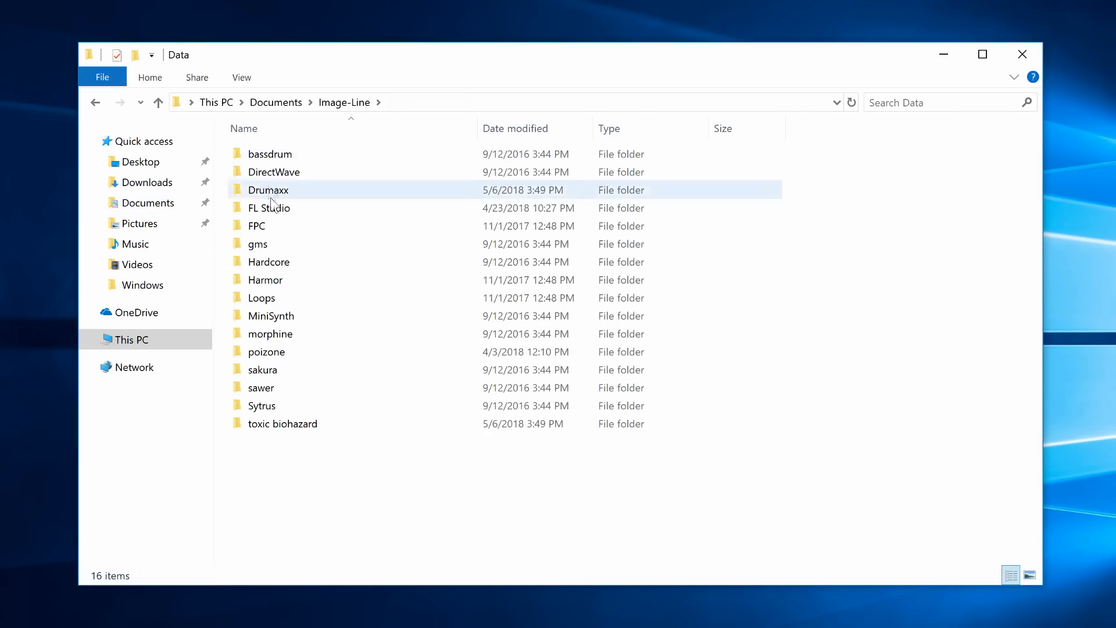
double_click(280, 212)
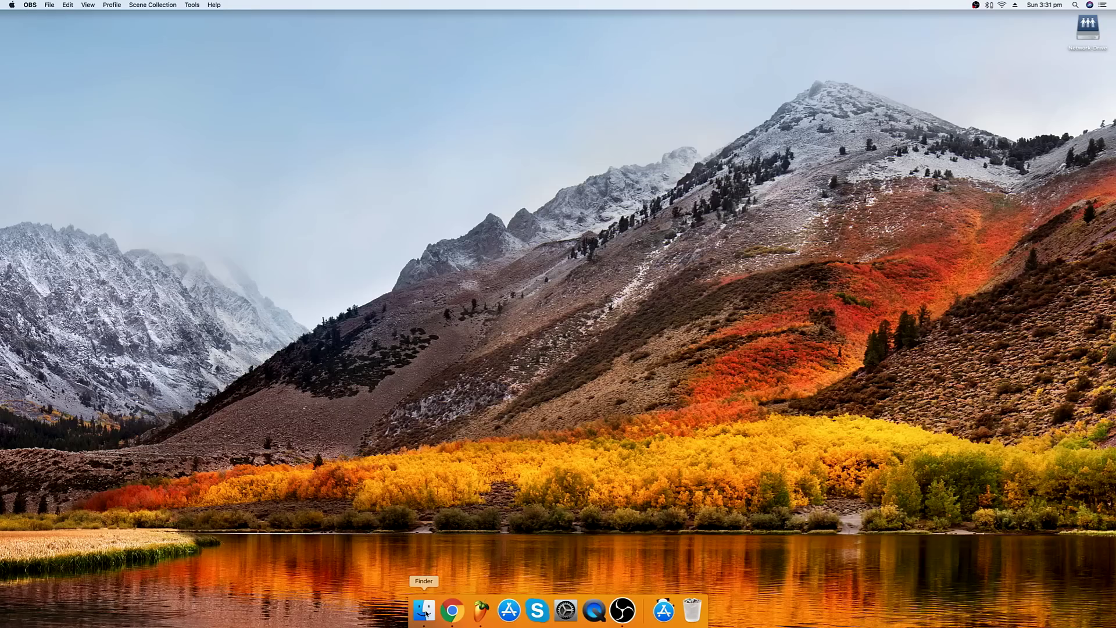
left_click(424, 608)
double_click(302, 129)
- View the Projects folder's Backup folder and .flp files in Finder, then return to FL Studio
left_click(442, 87)
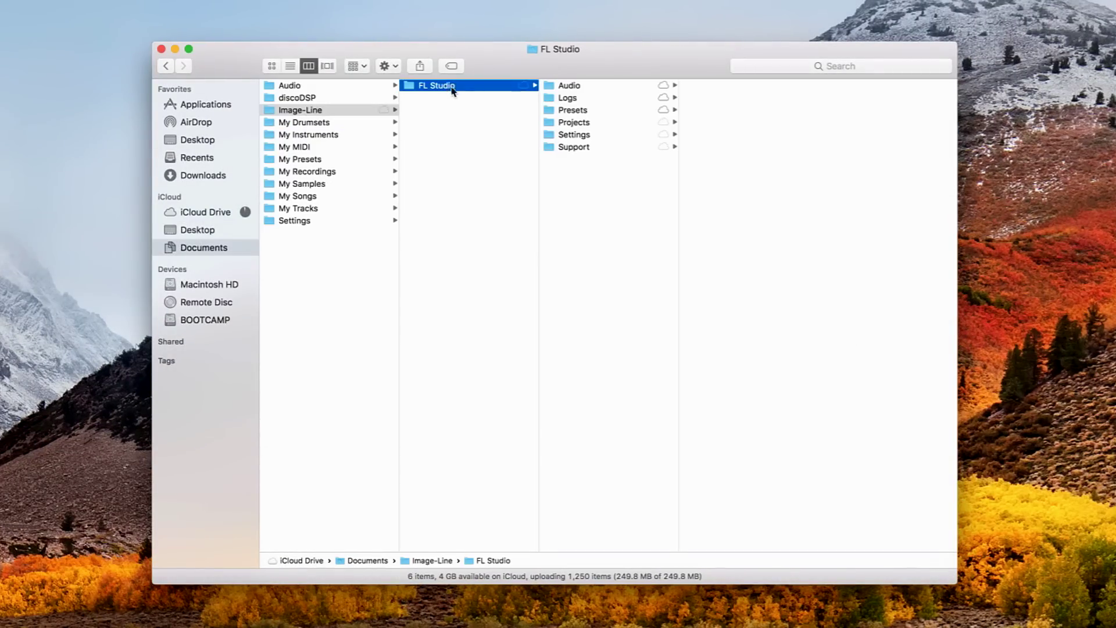
left_click(572, 127)
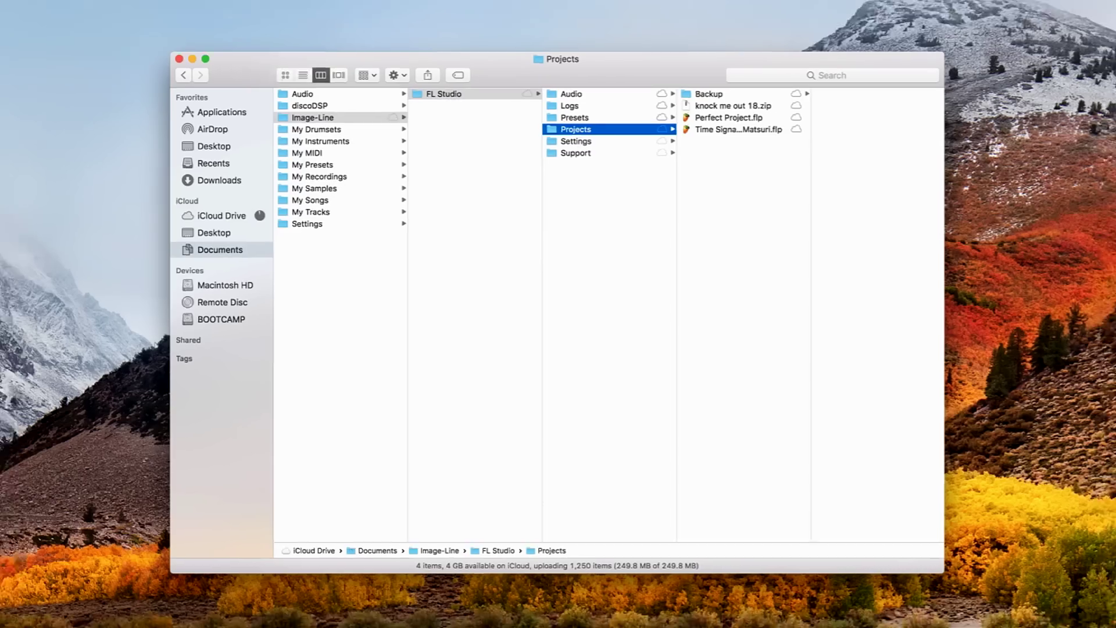
left_click(481, 617)
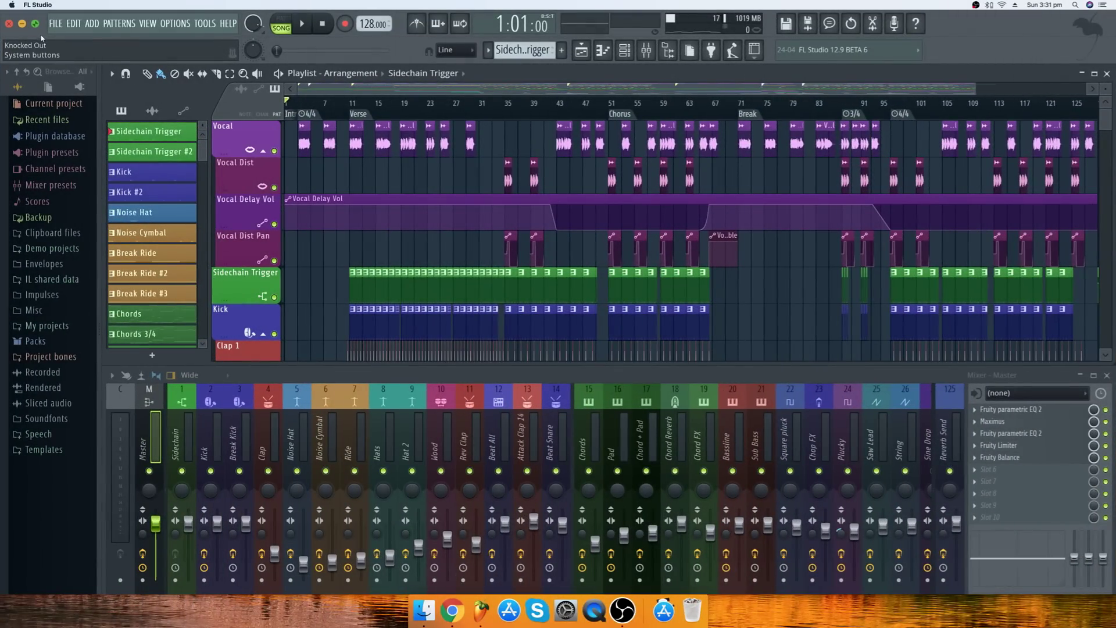
- Maximize the FL Studio window and play the Knocked Out song
left_click(35, 23)
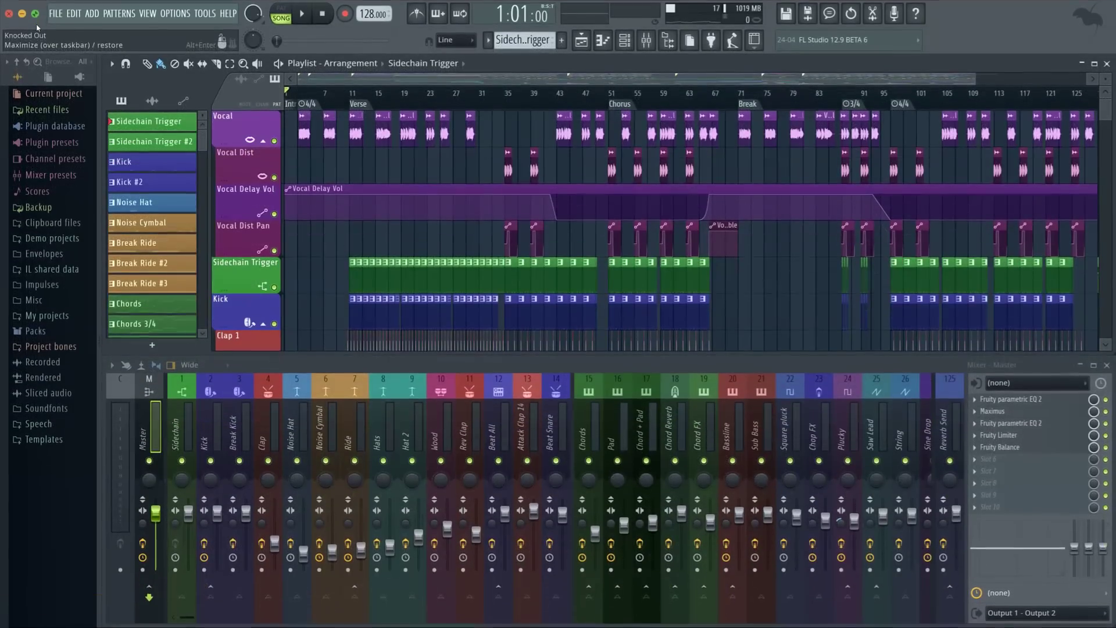
key("space")
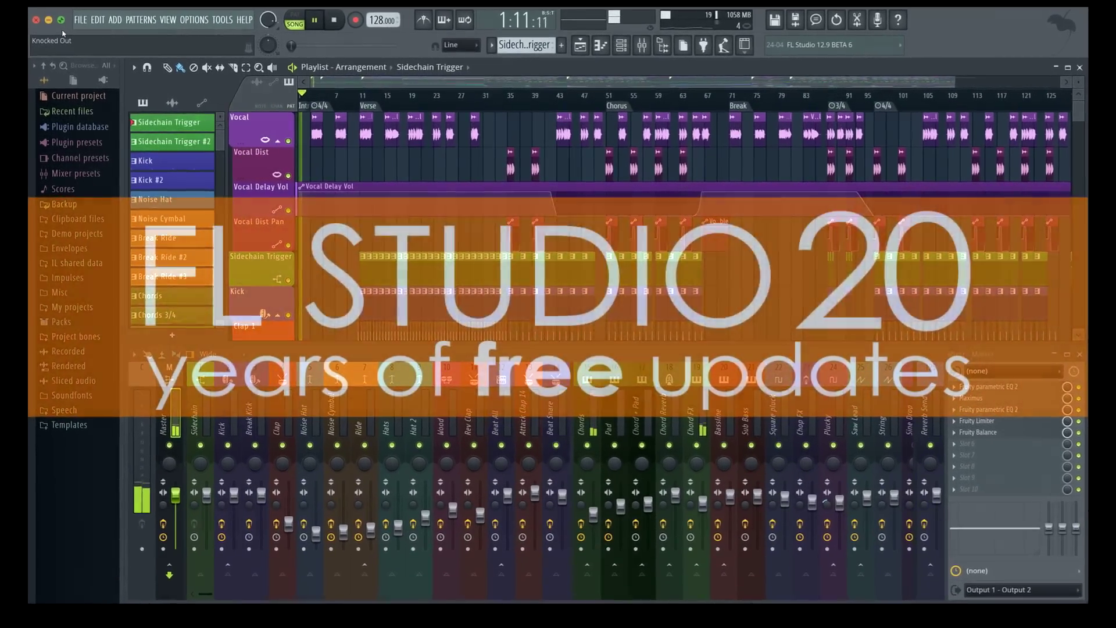